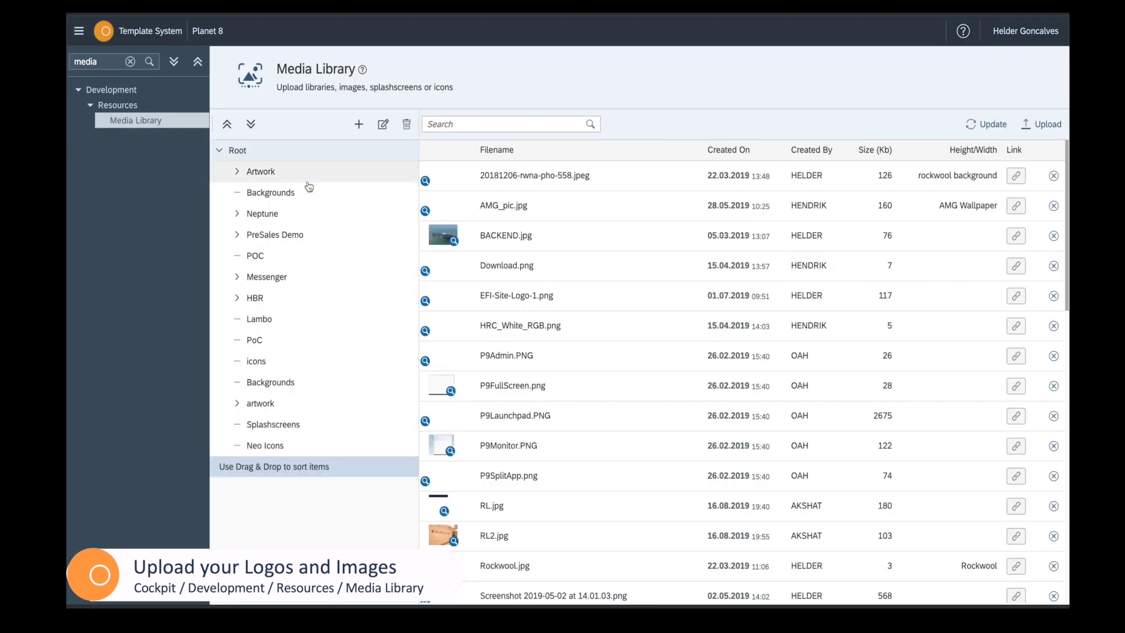
- Create a media folder named Ferrari under Root in the Media Library
left_click(358, 124)
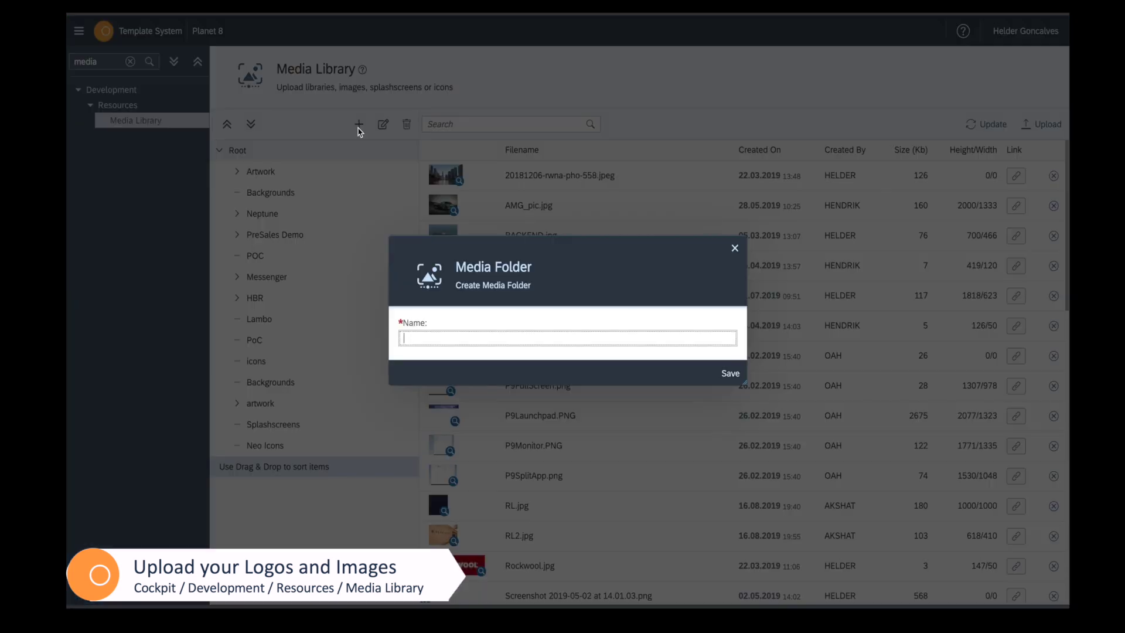
type("Ferrari")
left_click(730, 373)
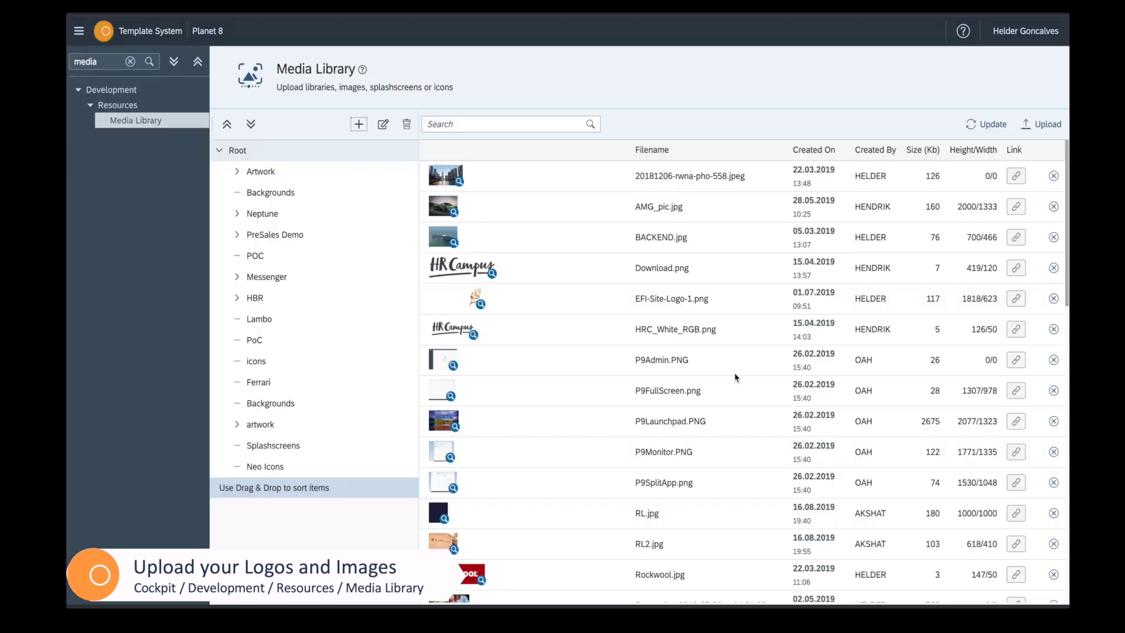
- Upload the six images from f8tributo.png through ferrarif8.png in Downloads to the Ferrari folder
left_click(258, 383)
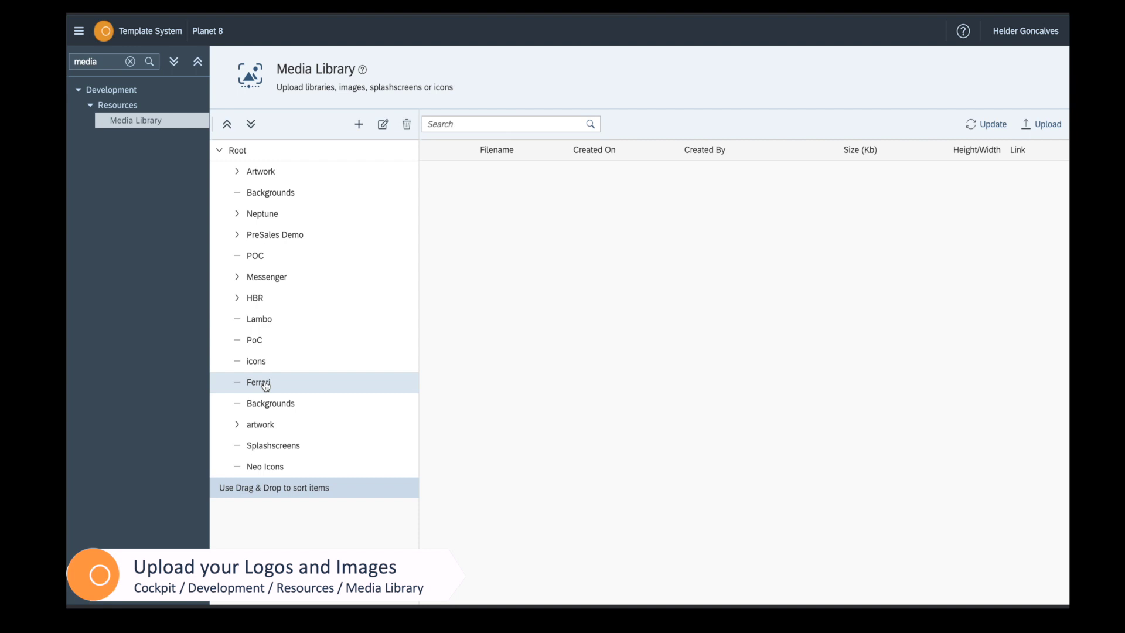
left_click(1041, 124)
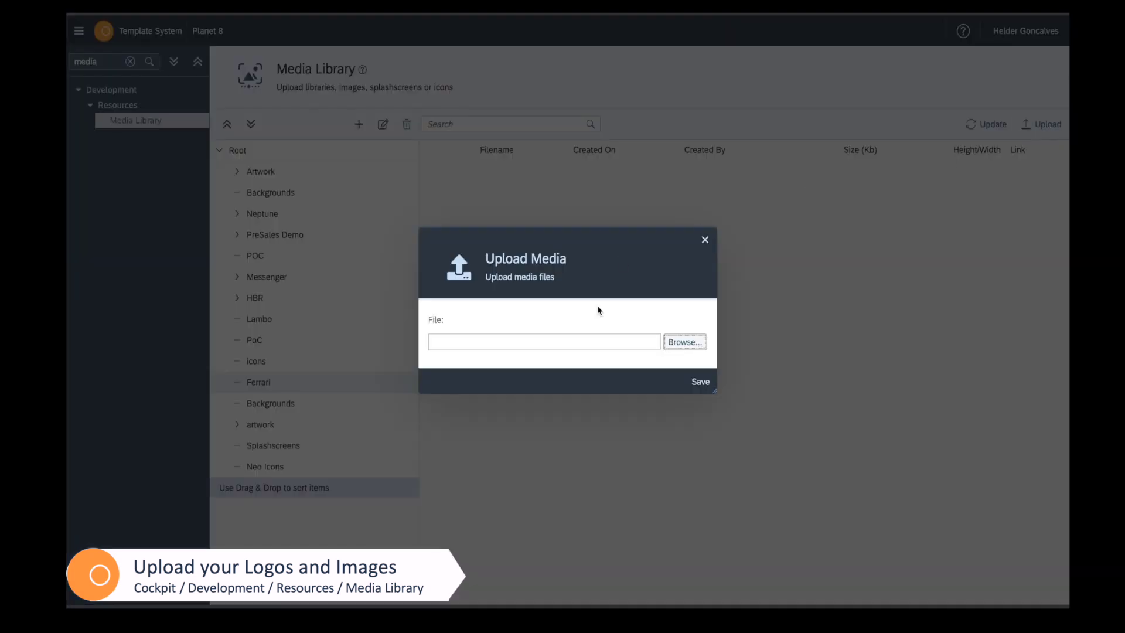
left_click(684, 345)
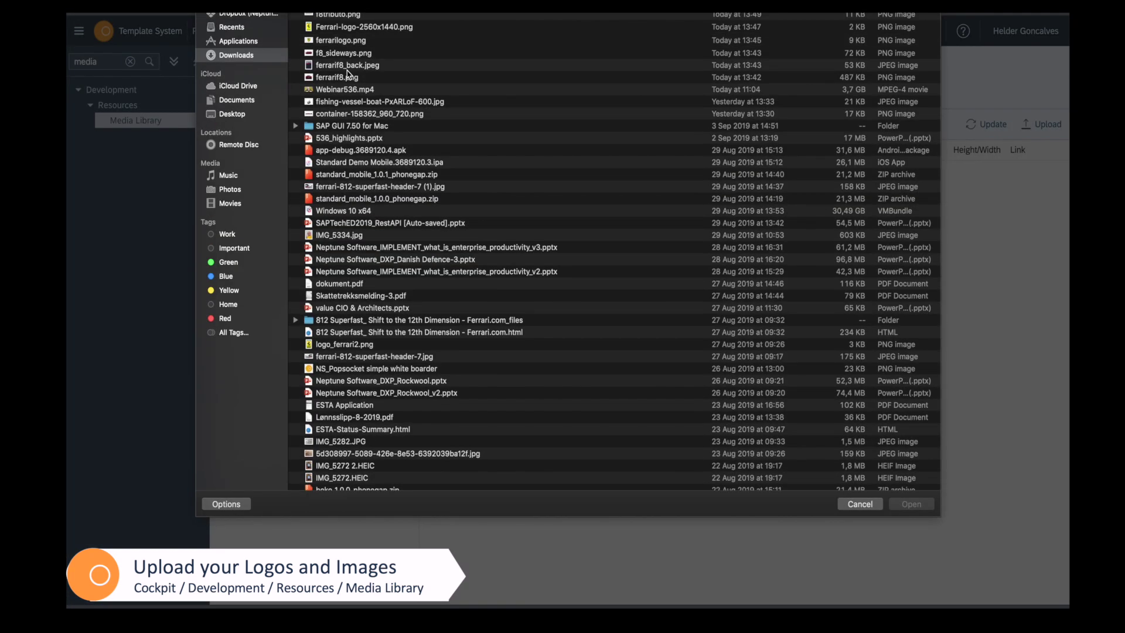
left_click(334, 17)
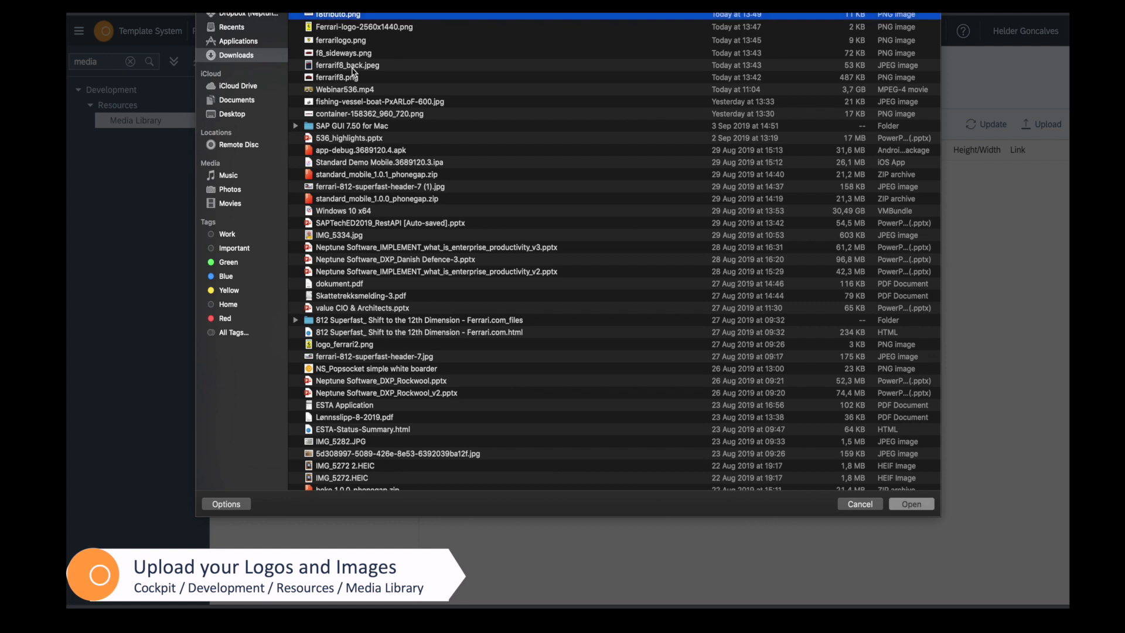
left_click(350, 78, "shift")
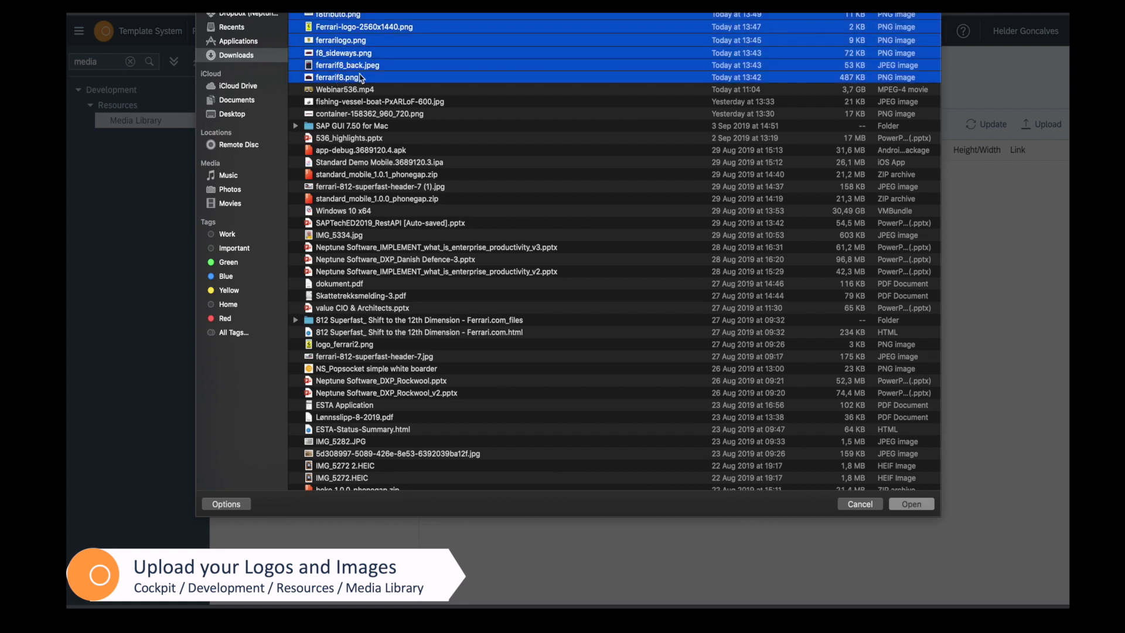
left_click(911, 504)
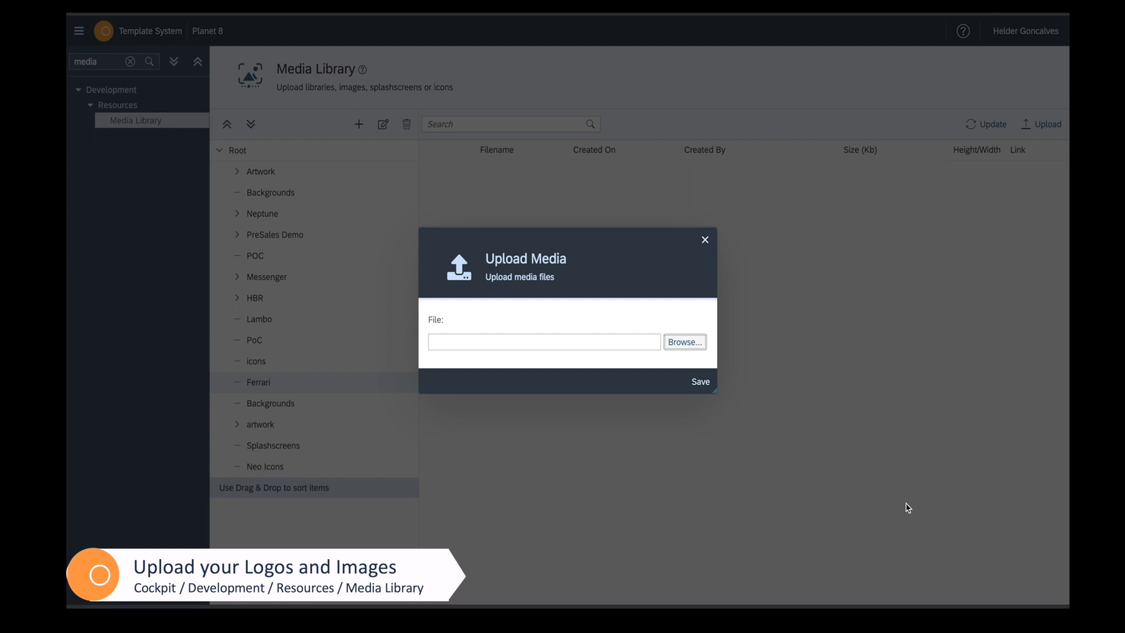
left_click(701, 382)
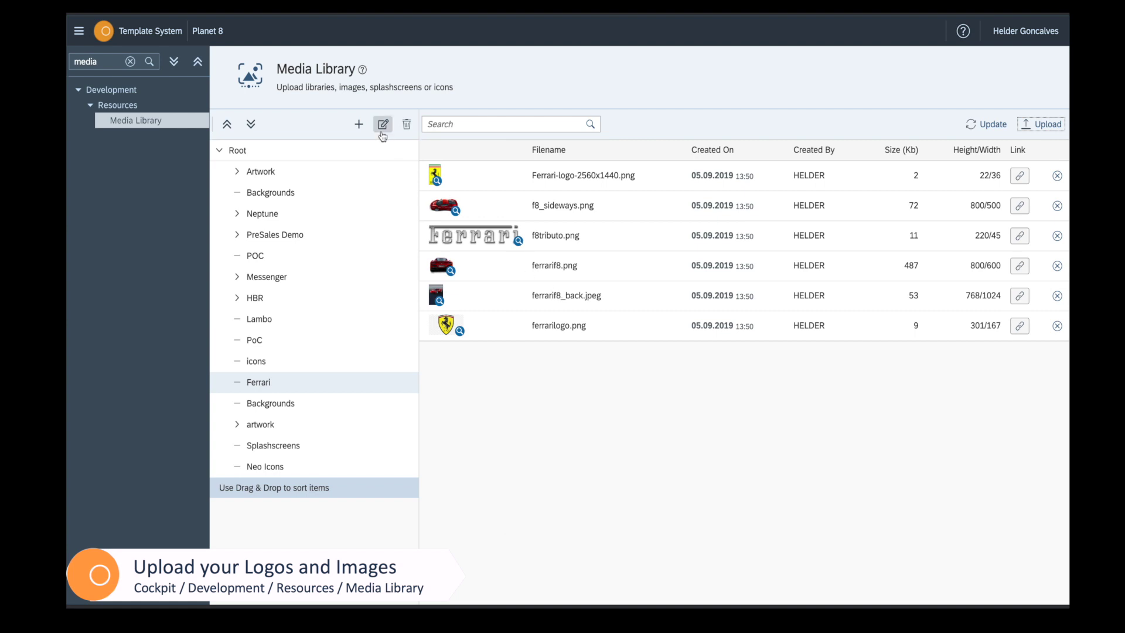
double_click(94, 62)
type("layout")
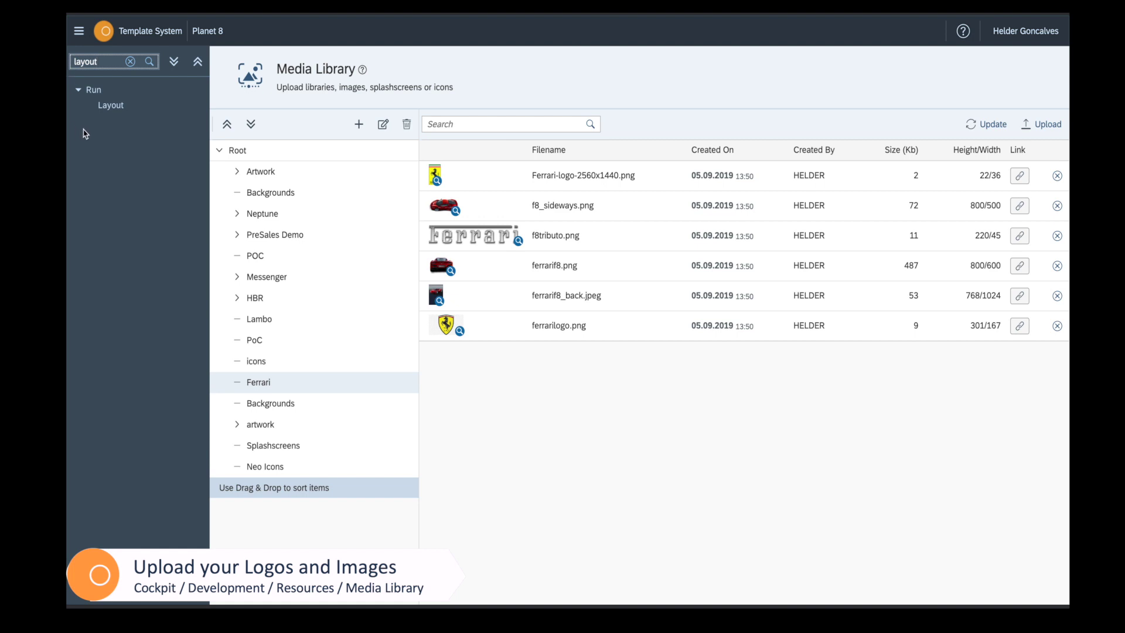
left_click(109, 105)
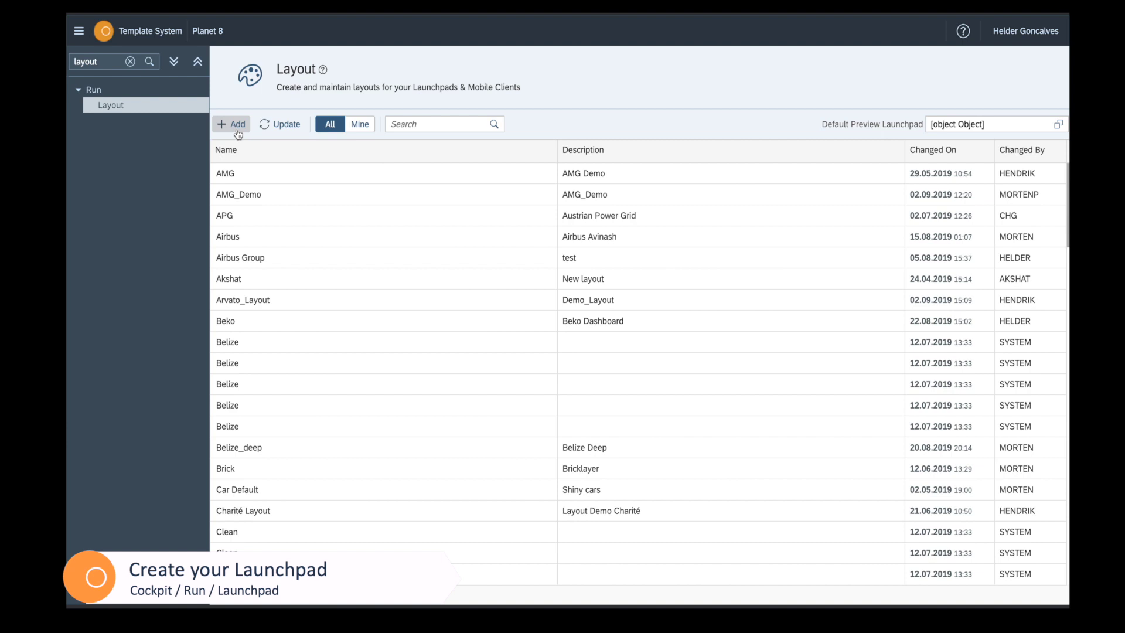
- Create a new launchpad named Ferrari_demo with the description Ferrari Demo
left_click_drag(110, 64, 69, 64)
type("laun")
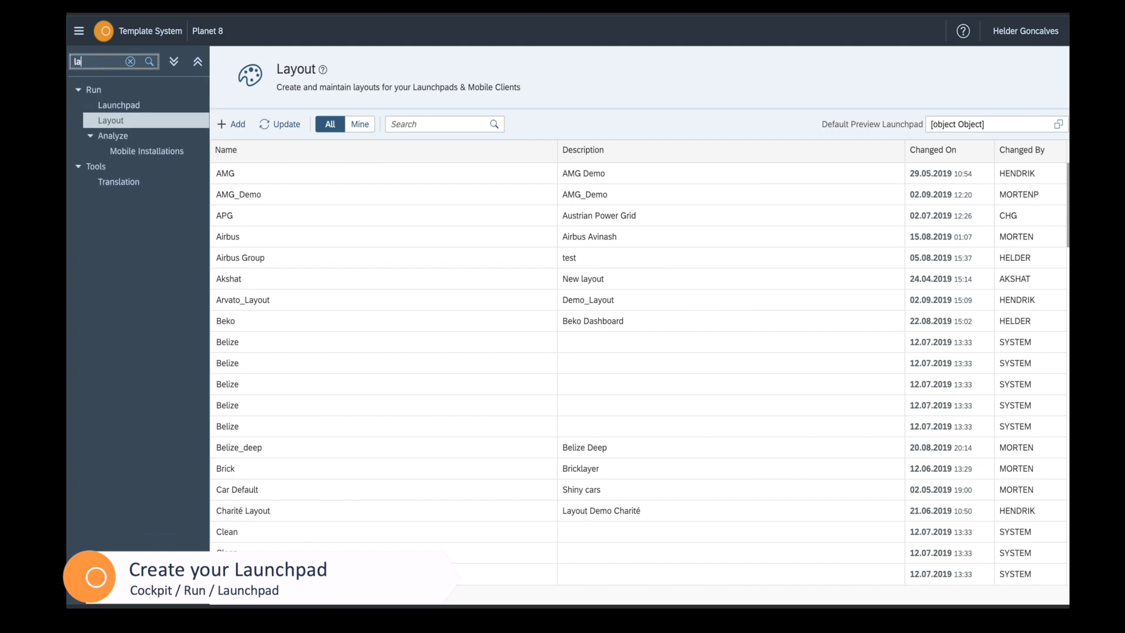
left_click(119, 106)
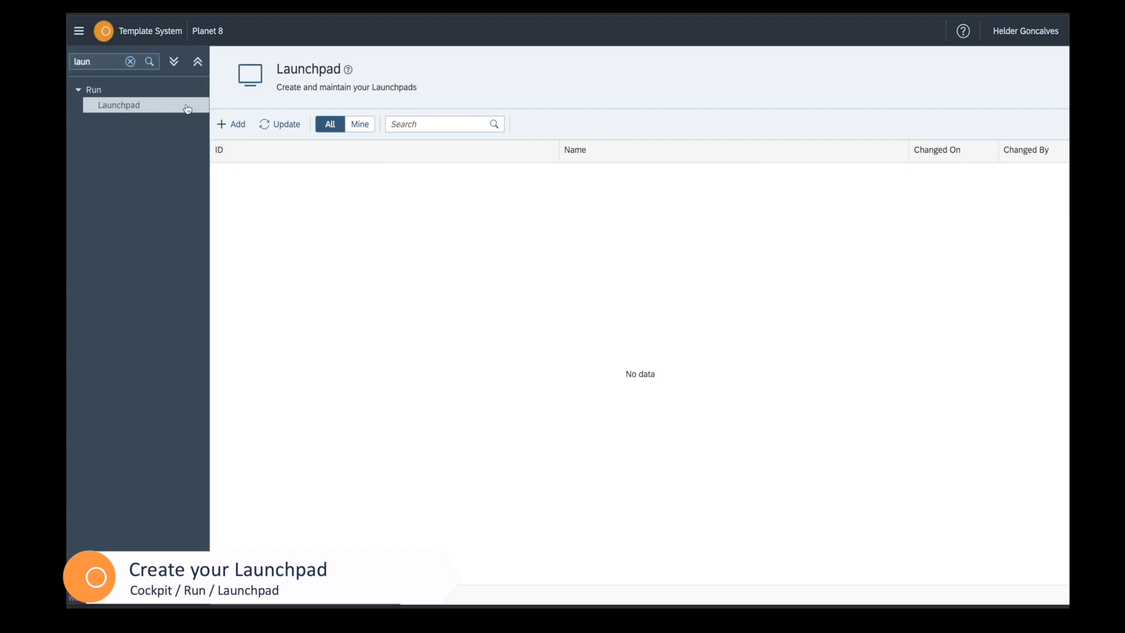
left_click(232, 125)
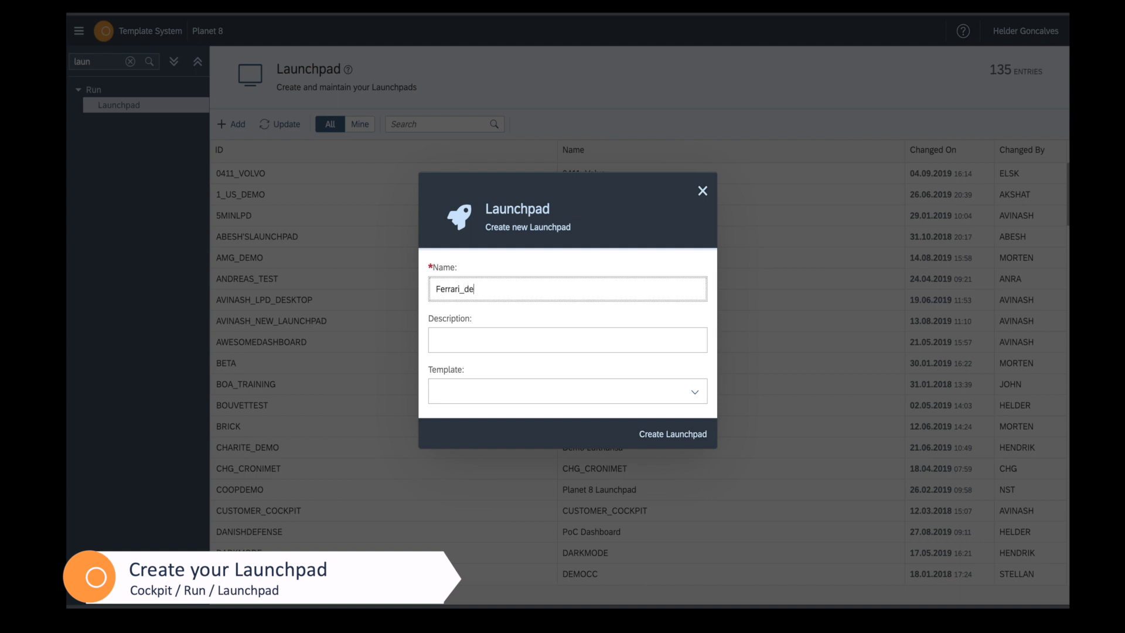
left_click(476, 340)
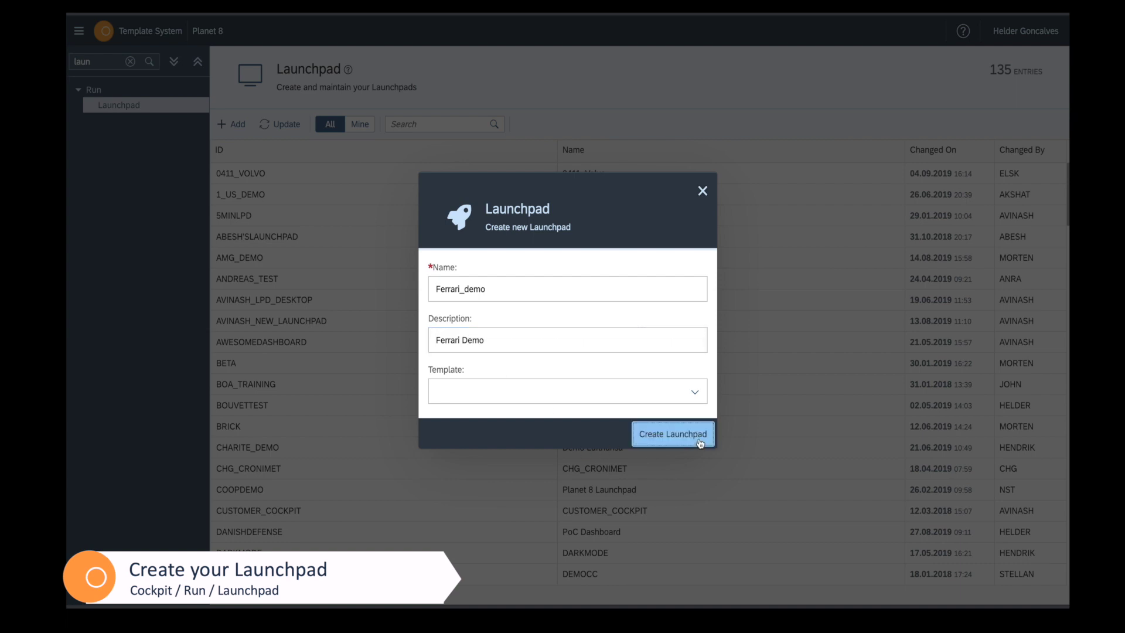
left_click(672, 434)
left_click(432, 120)
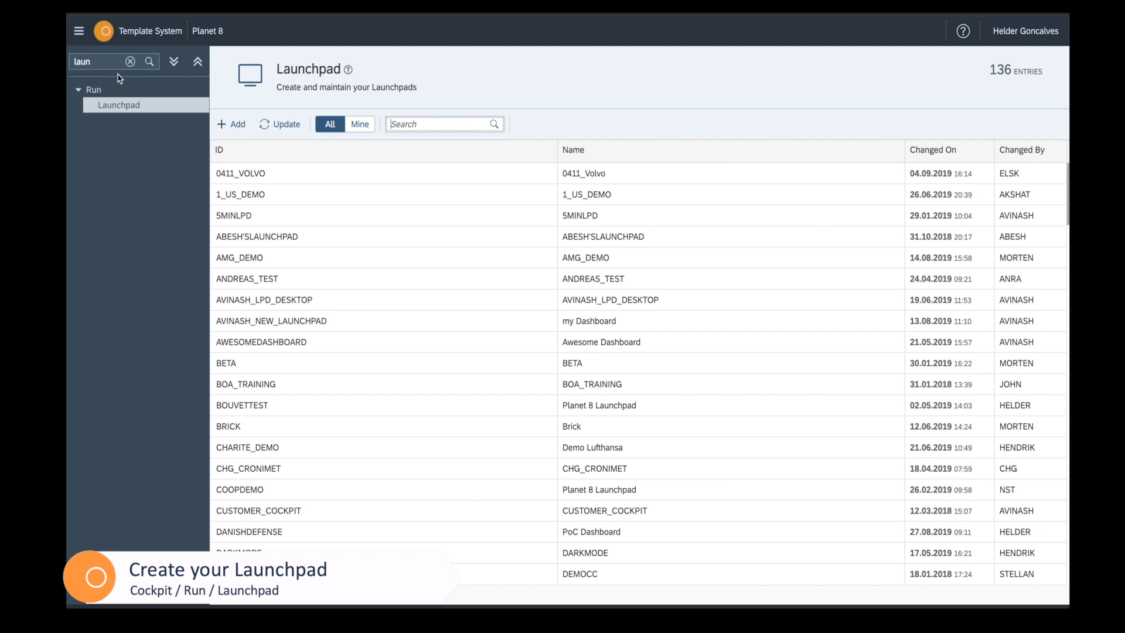
- Open the Layout overview and search the layouts for "ferr"
left_click(130, 61)
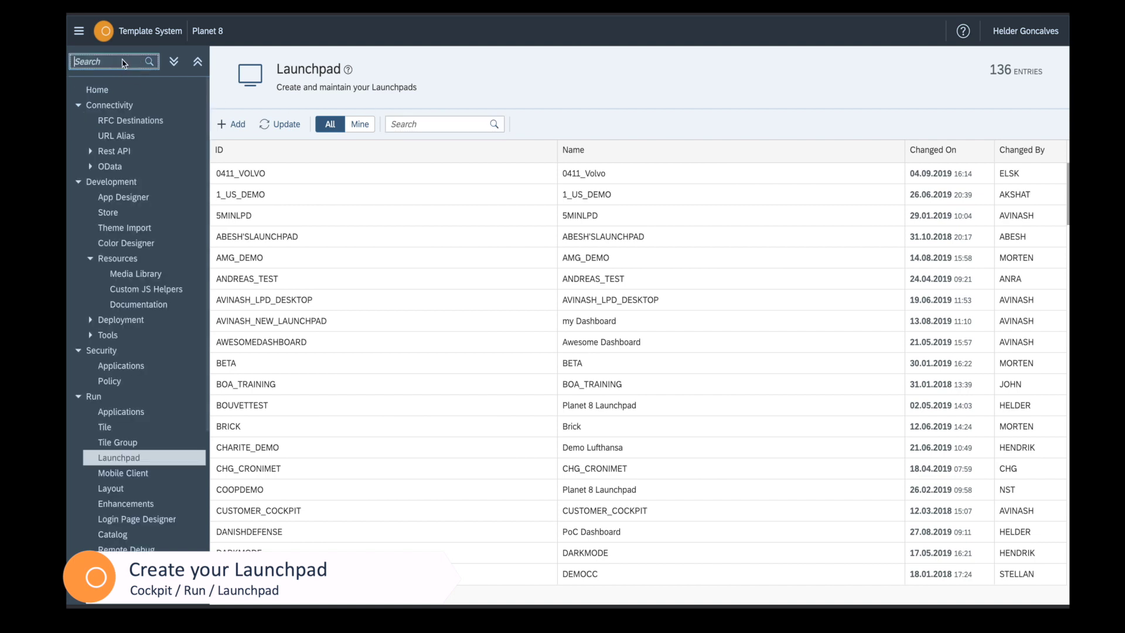
type("layou")
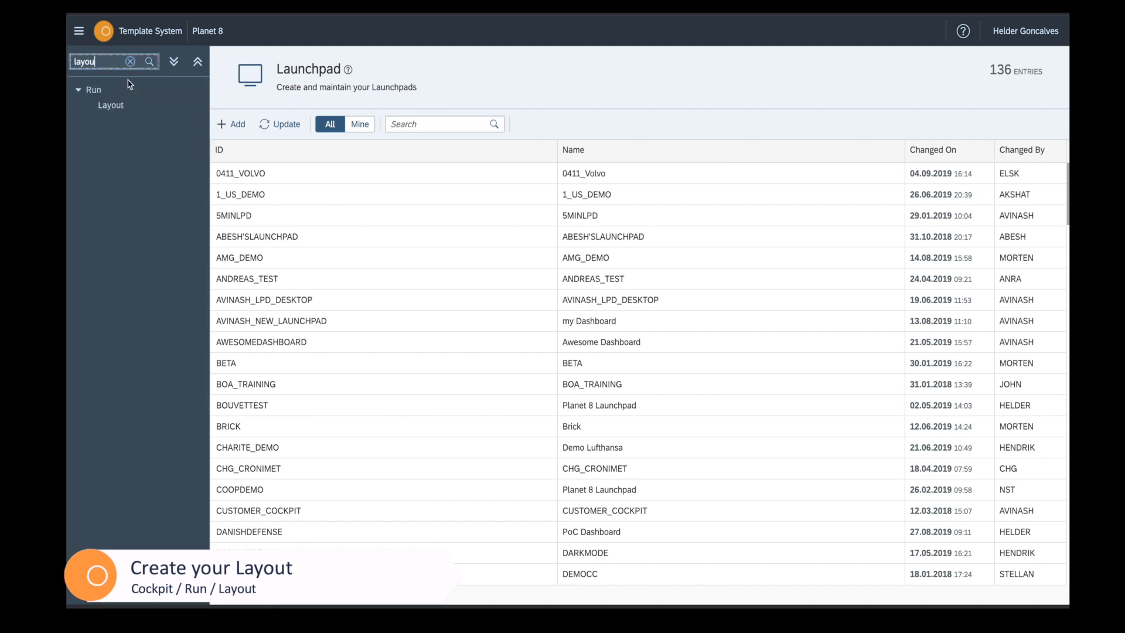
left_click(115, 110)
left_click(431, 130)
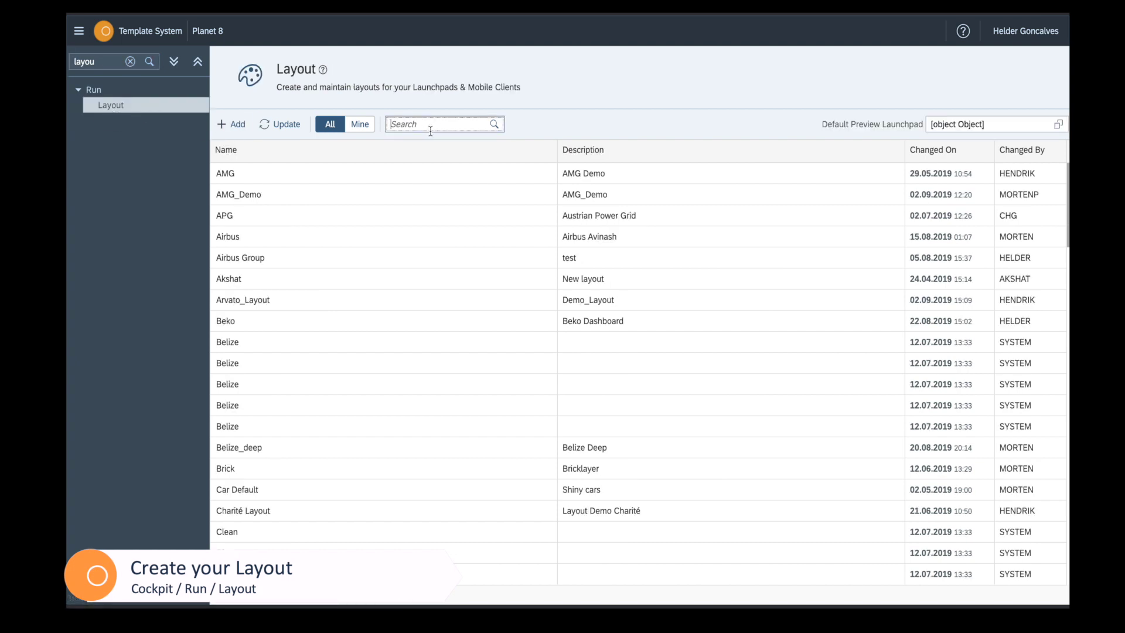
type("ferr")
- Create a new layout named Ferrari_demo with the description Ferrari Demo Layout
left_click(230, 124)
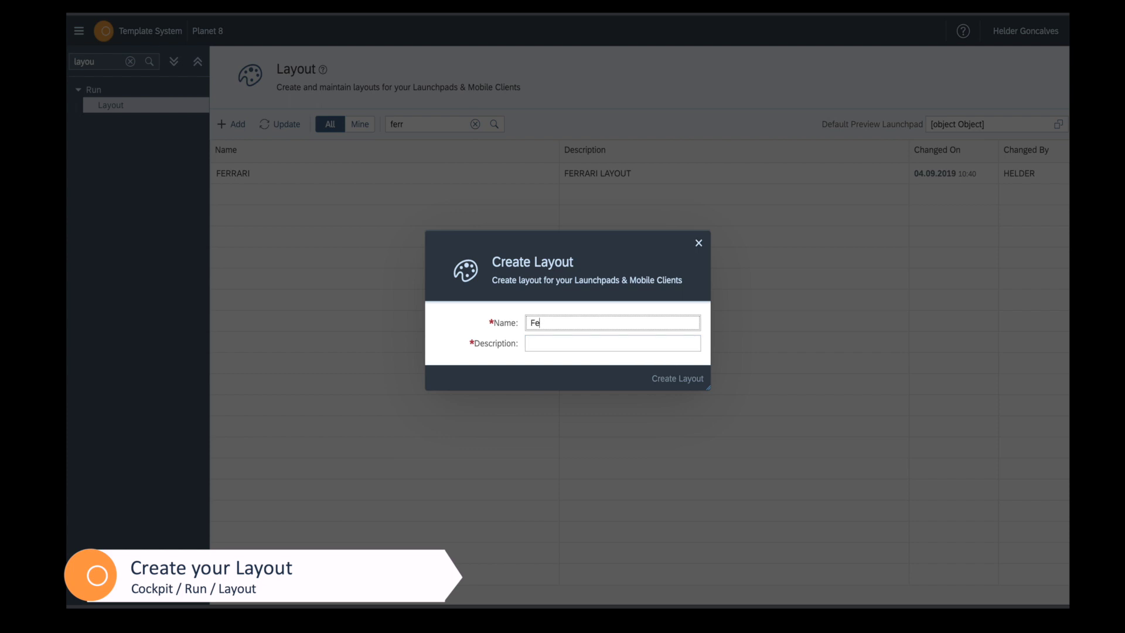
left_click(613, 344)
type("Ferrari Demo LAyout")
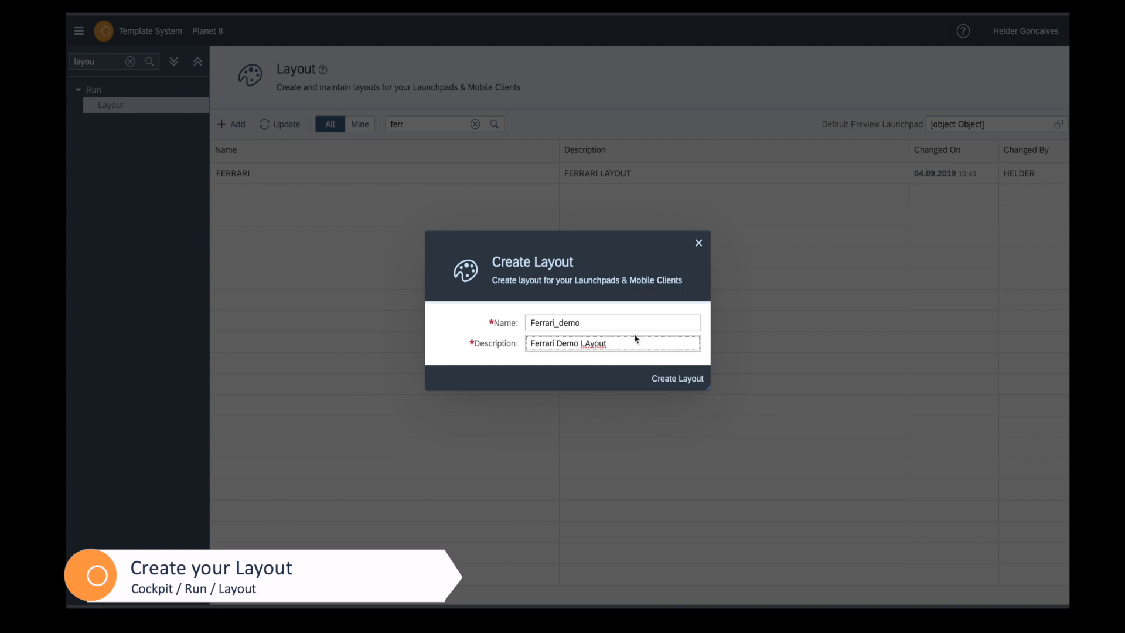
key("BackSpace")
type("a")
left_click(668, 378)
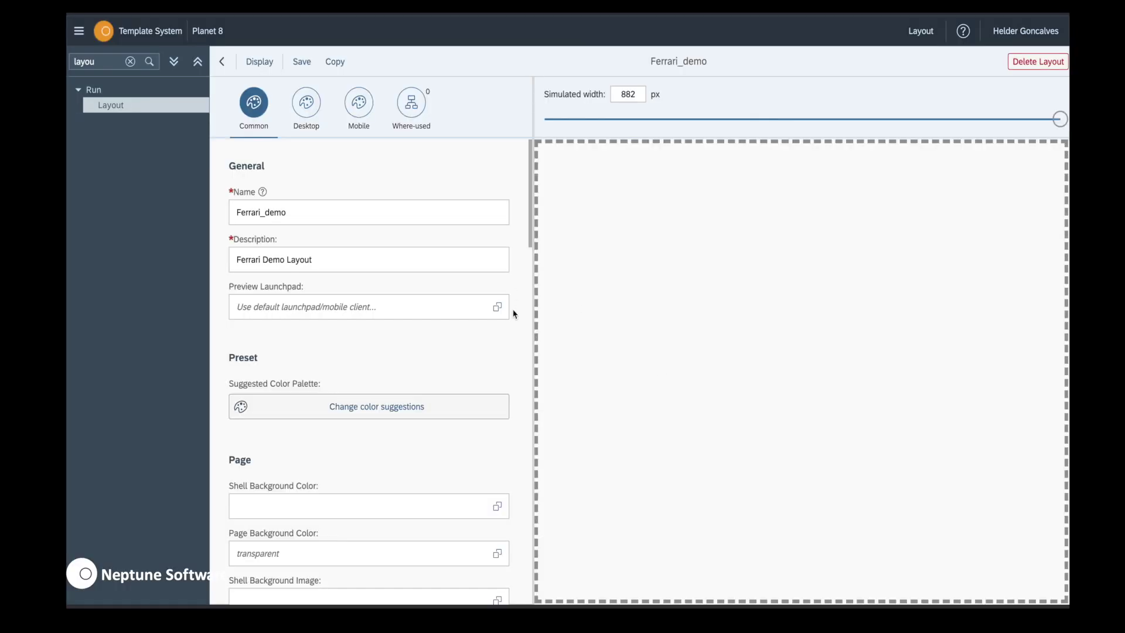
- Set the layout's preview launchpad to the desktop launchpad FERRARI_DEMO
left_click(497, 307)
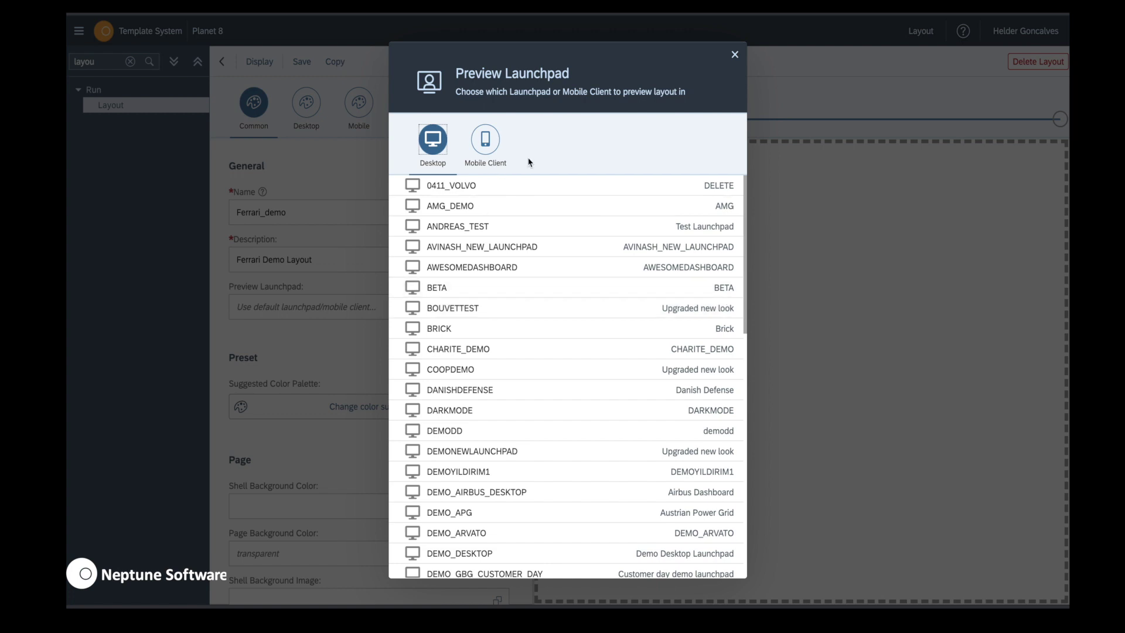
scroll(590, 282, "down", 3)
scroll(591, 282, "down", 3)
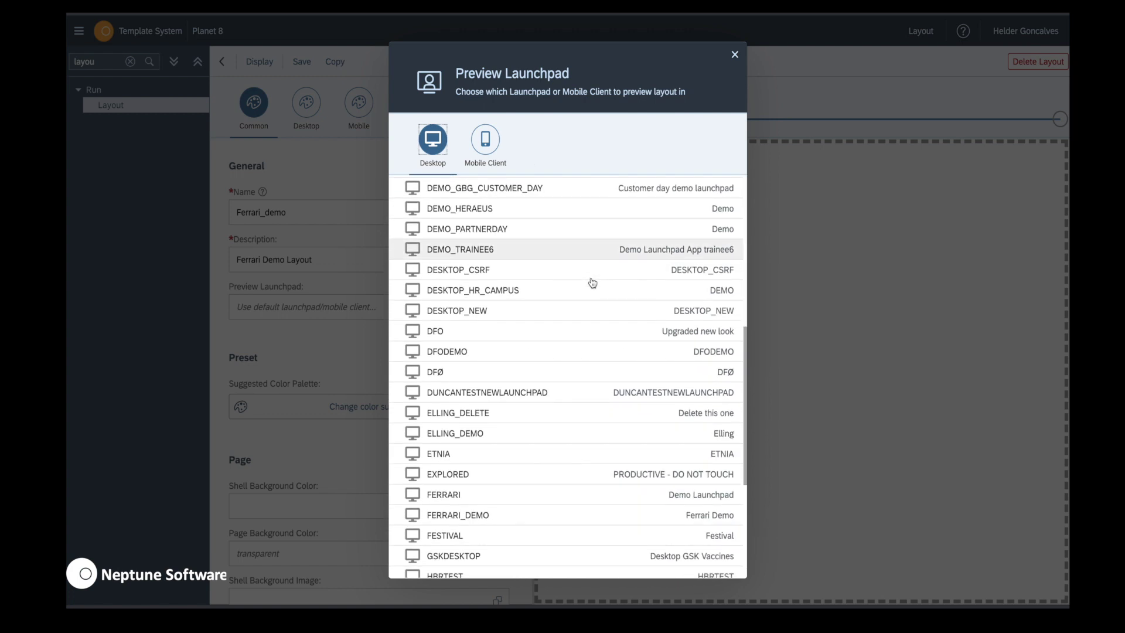
scroll(592, 283, "down", 5)
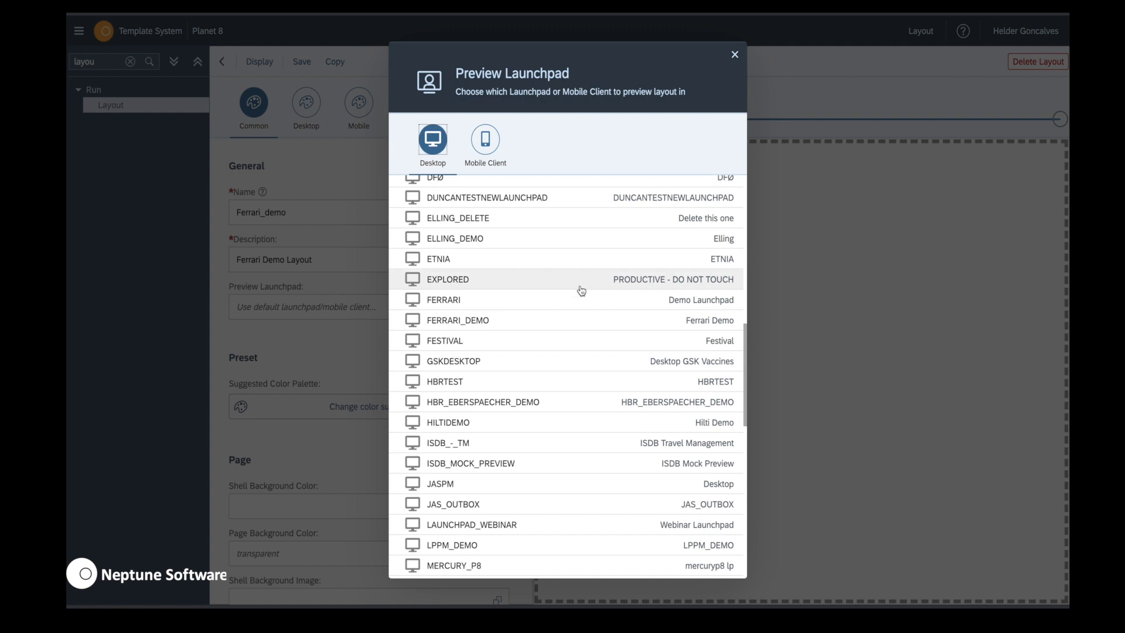
left_click(547, 326)
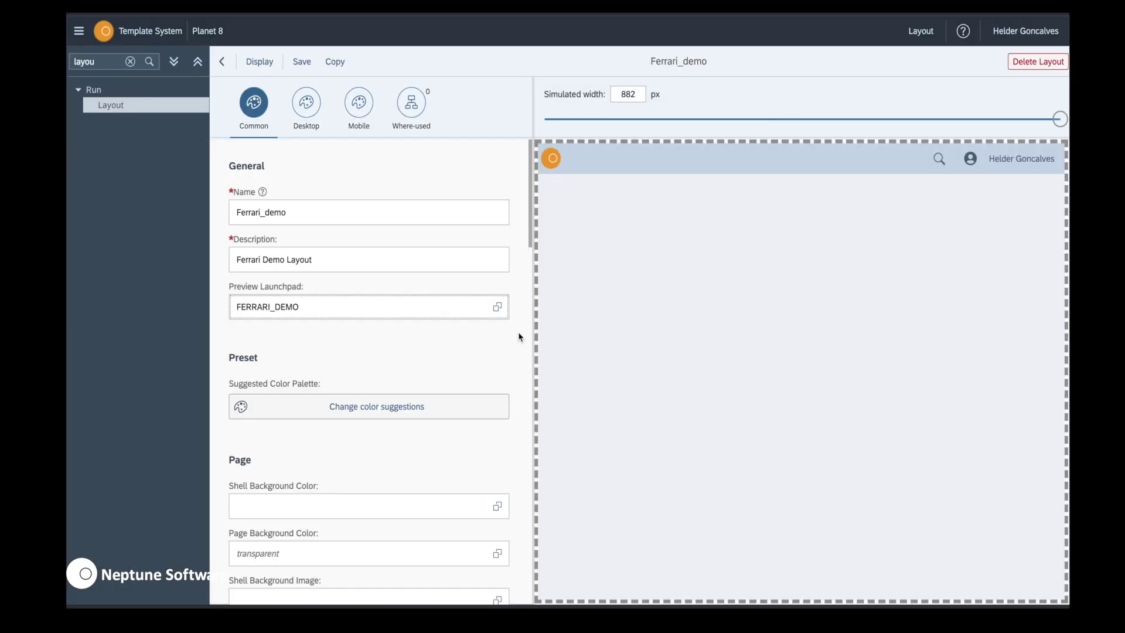
scroll(458, 366, "down", 1)
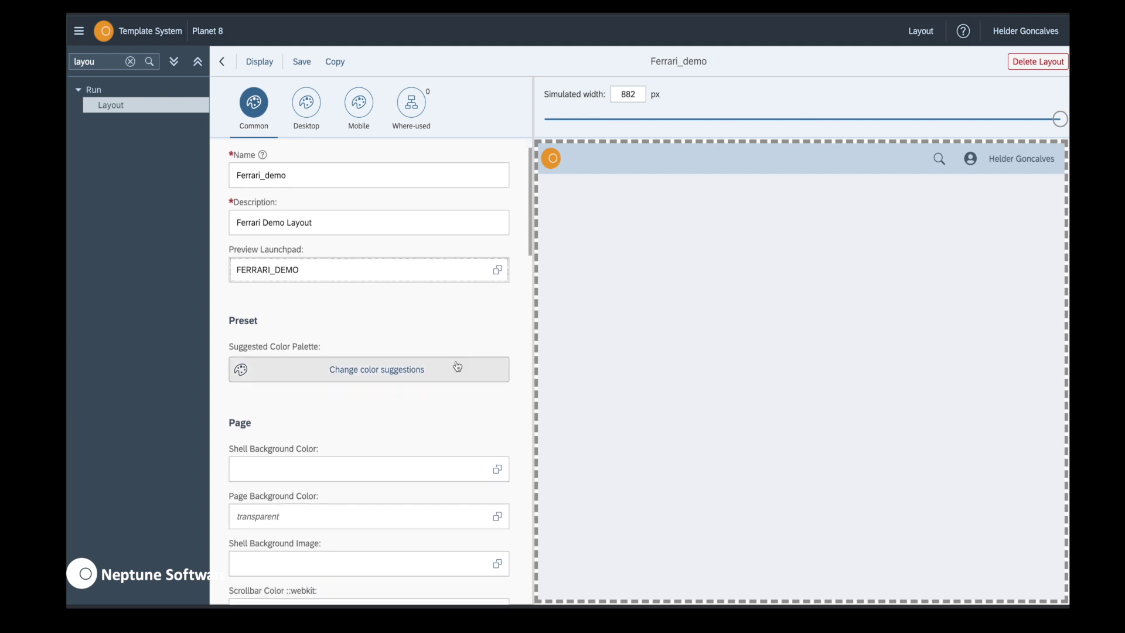
- Find the Color Designer in the cockpit and put its color palettes into edit mode
double_click(112, 62)
type("colo")
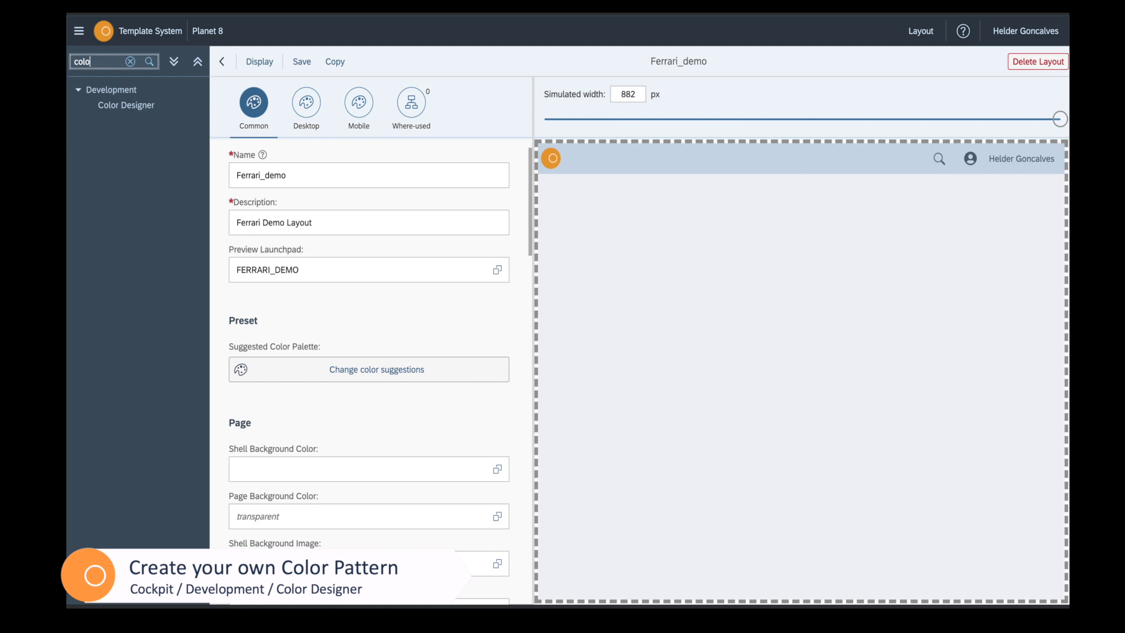
left_click(125, 106)
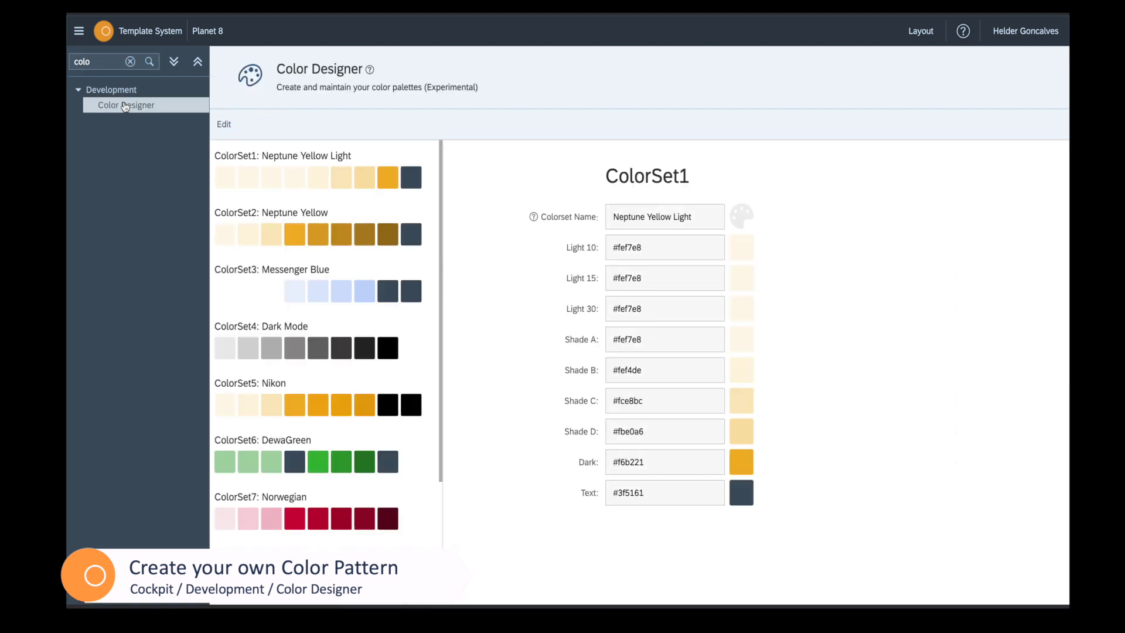
scroll(247, 411, "down", 1)
left_click(223, 124)
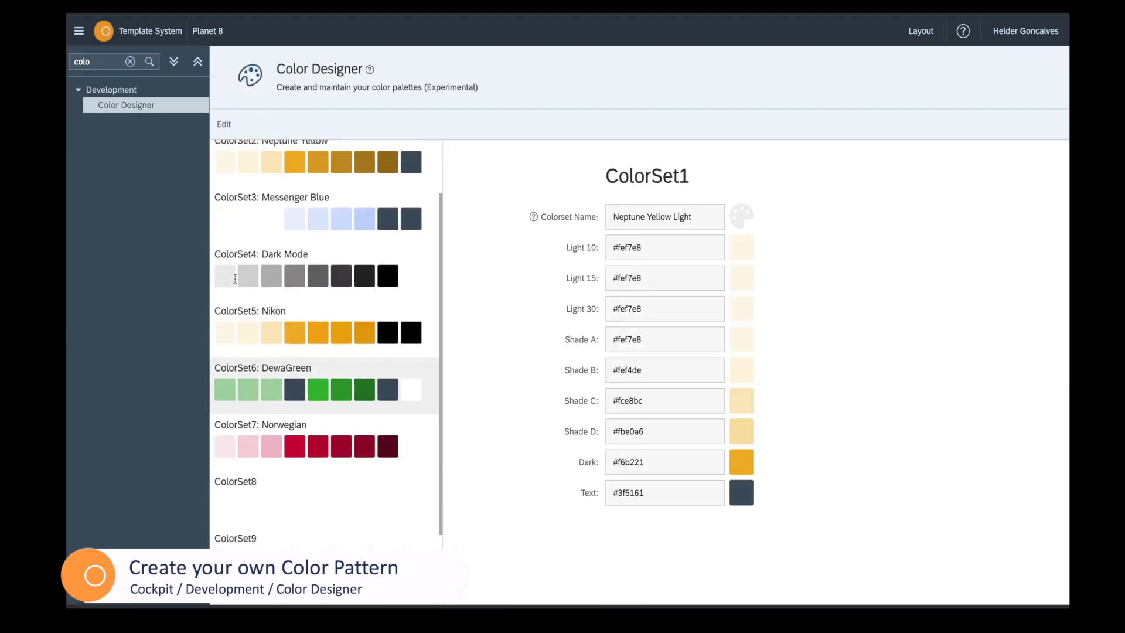
- Name the empty ColorSet8 Ferrari
left_click(262, 502)
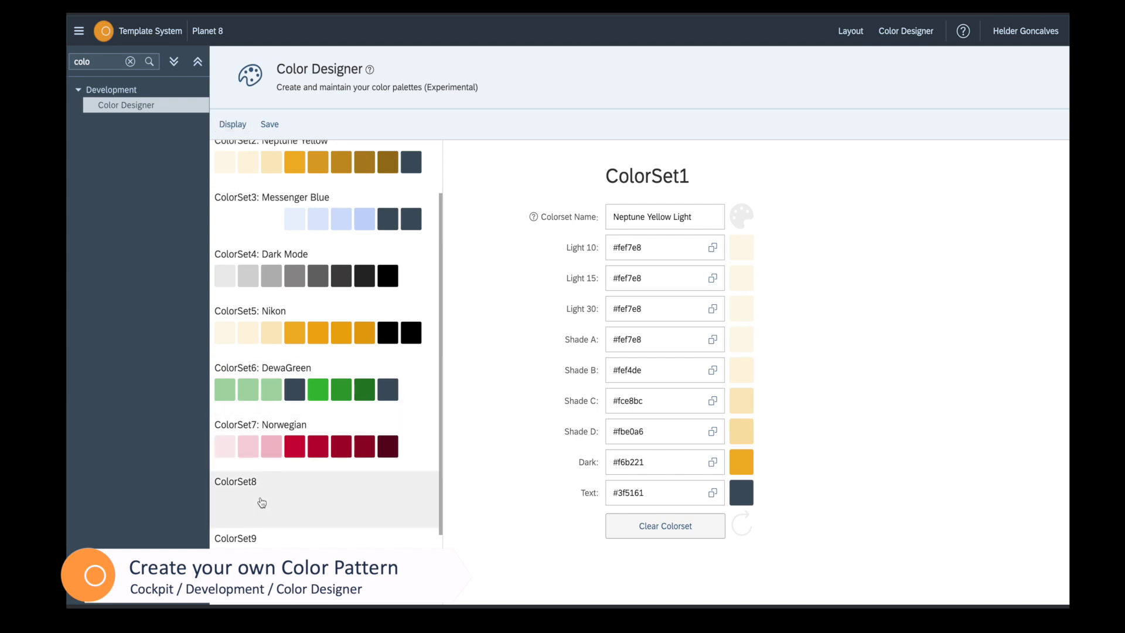
left_click(630, 213)
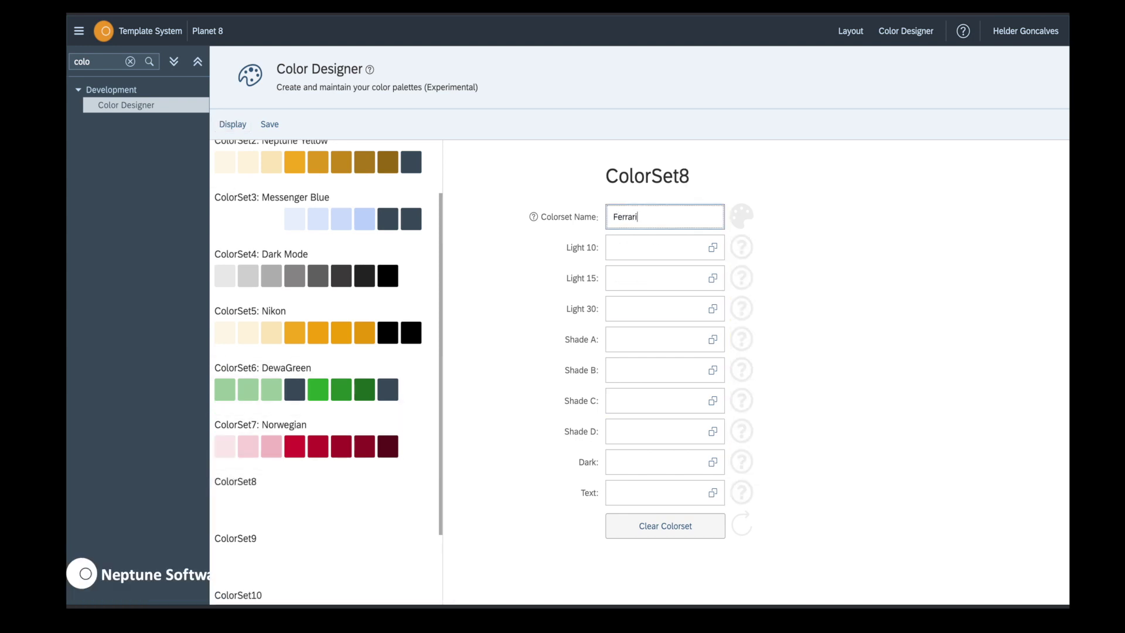
type("Ferrari")
- Open the color selection for Light 10, switch to the Ferrari website and go to its Corporate page
left_click(712, 248)
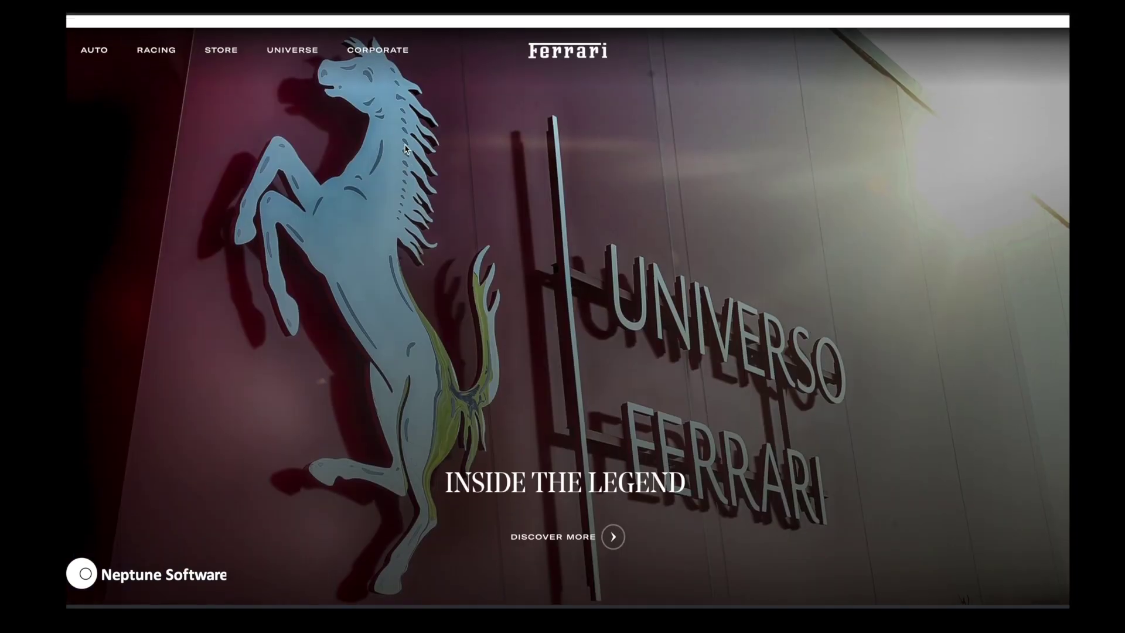
left_click(372, 38)
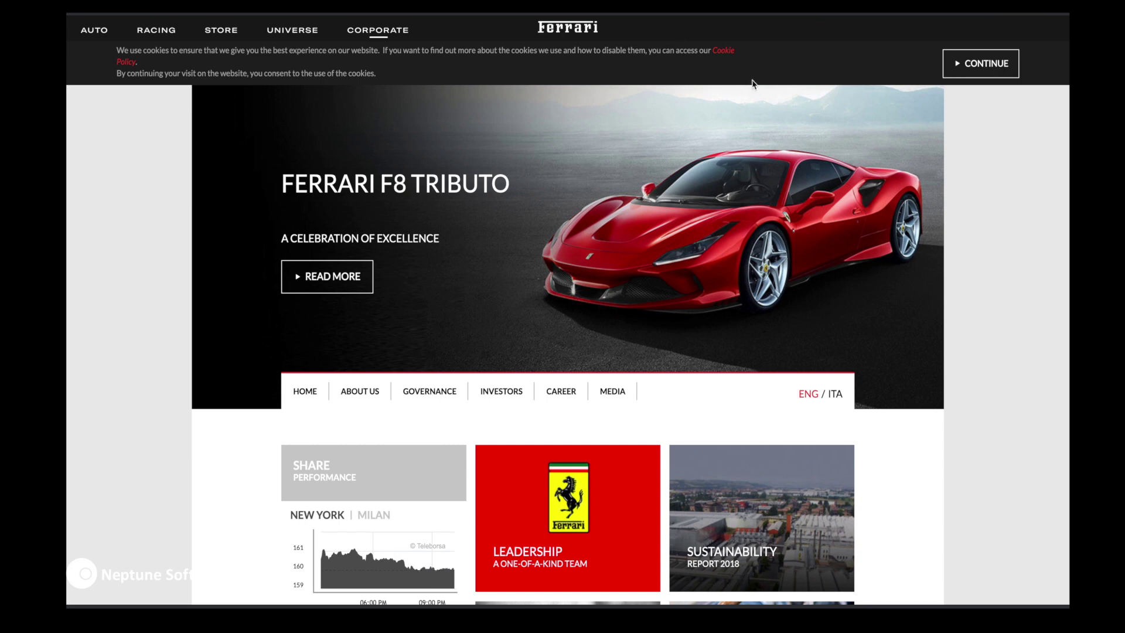
scroll(1016, 252, "down", 2)
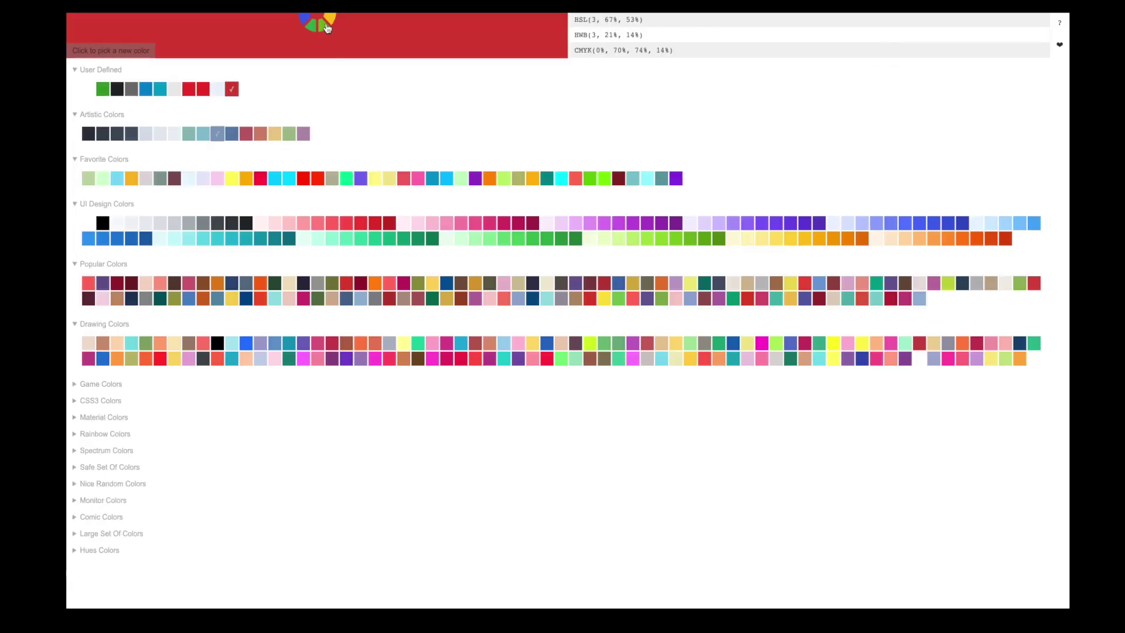
- Bring up the Colours window and sample the red of the Leadership tile on the Ferrari Corporate page
left_click(327, 28)
left_click(358, 6)
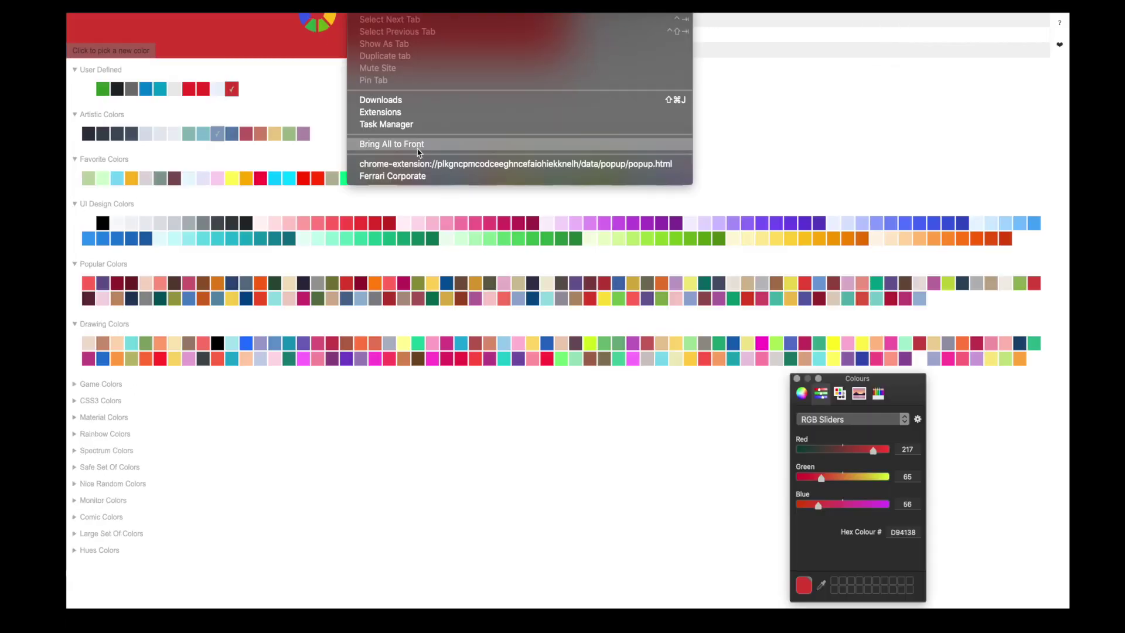
left_click(381, 174)
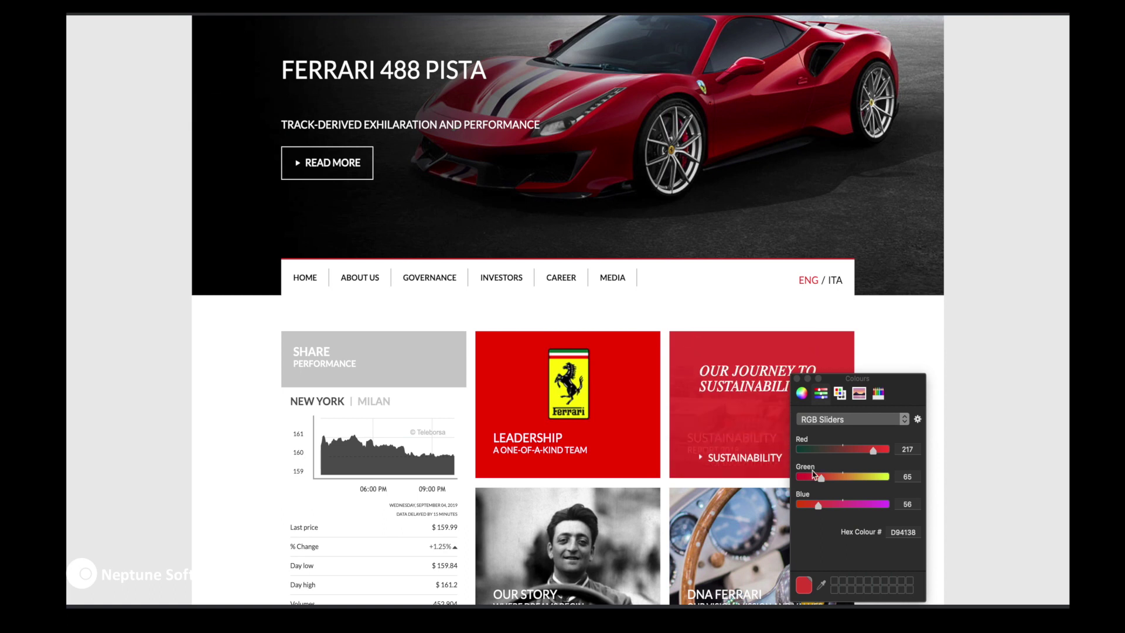
left_click(821, 584)
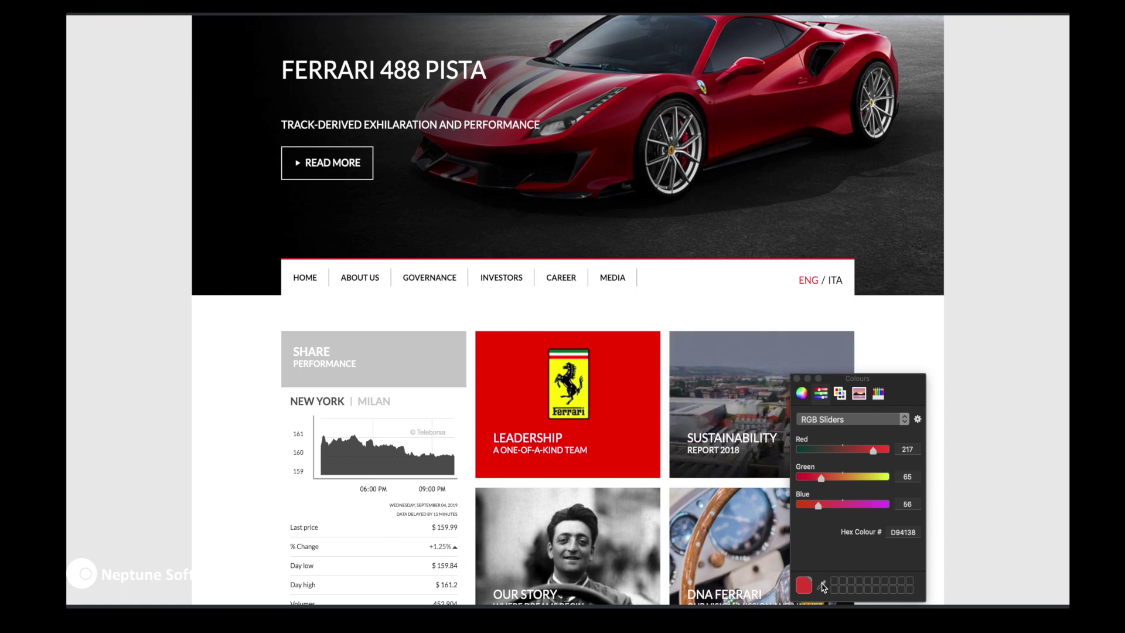
left_click(642, 434)
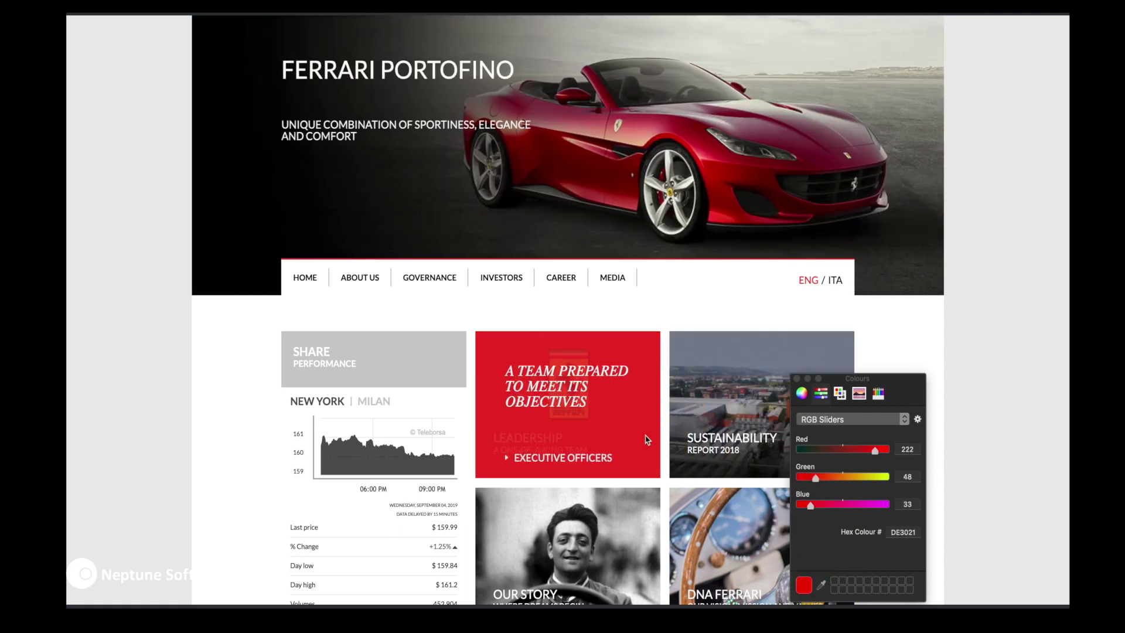
- Copy the sampled hex code DE3021 and apply it as the Light 10 color of the Ferrari color set
left_click(914, 532)
key("super+c")
key("super+Tab")
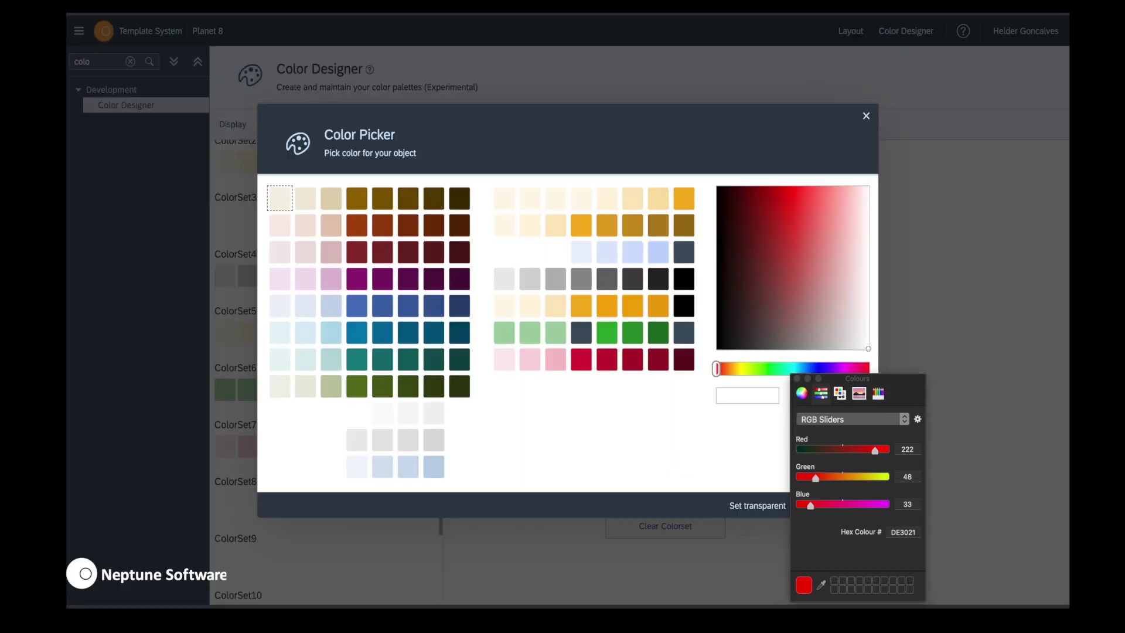
left_click_drag(823, 388, 988, 366)
left_click(845, 395)
key("super+v")
left_click(852, 505)
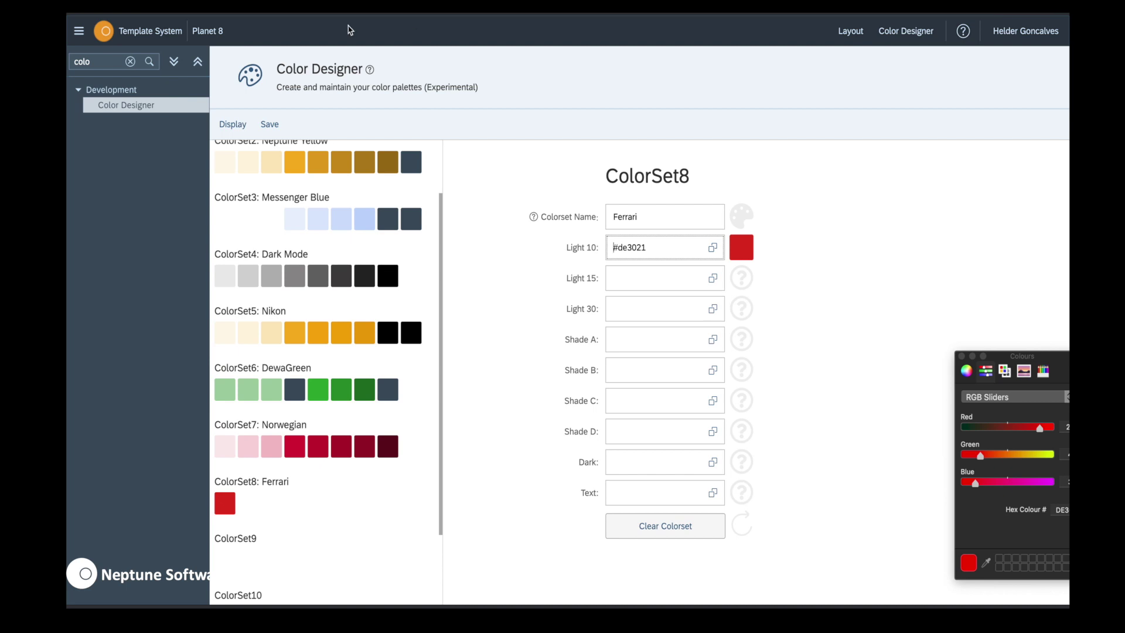
- Sample the black of the navigation text on the Ferrari Corporate page and set Light 15 to #000000
key("super+Tab")
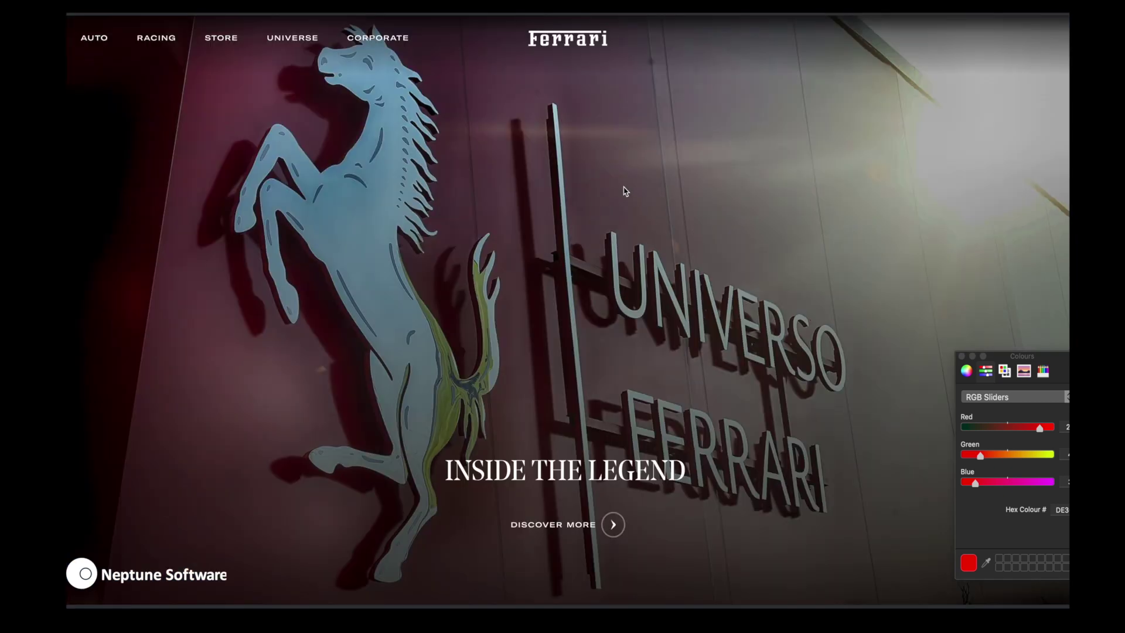
key("super+Tab")
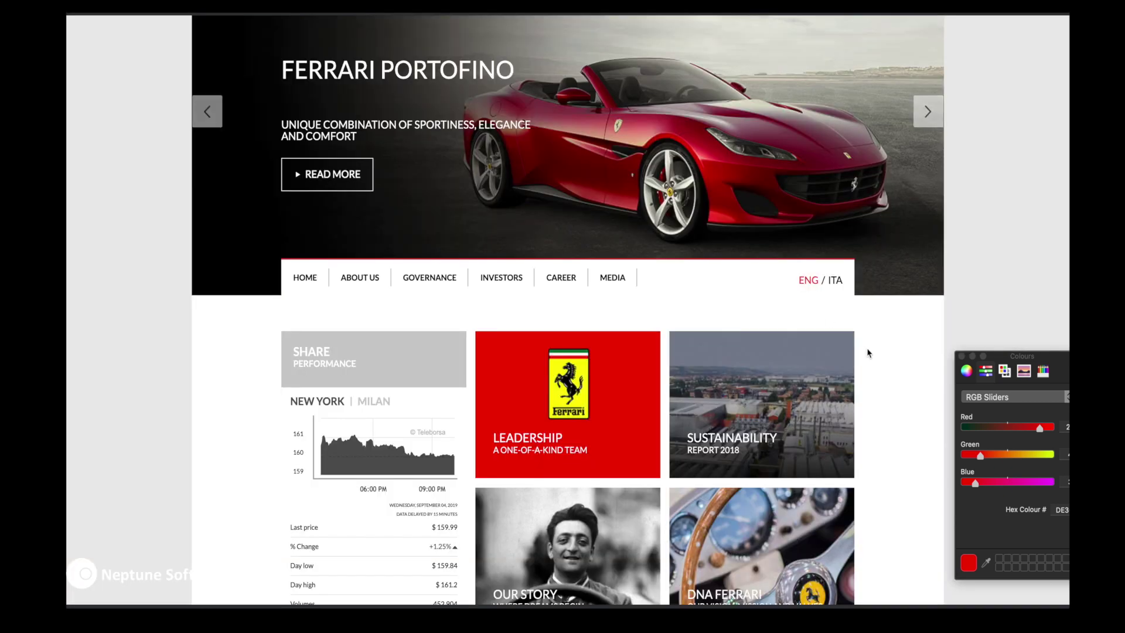
left_click(987, 564)
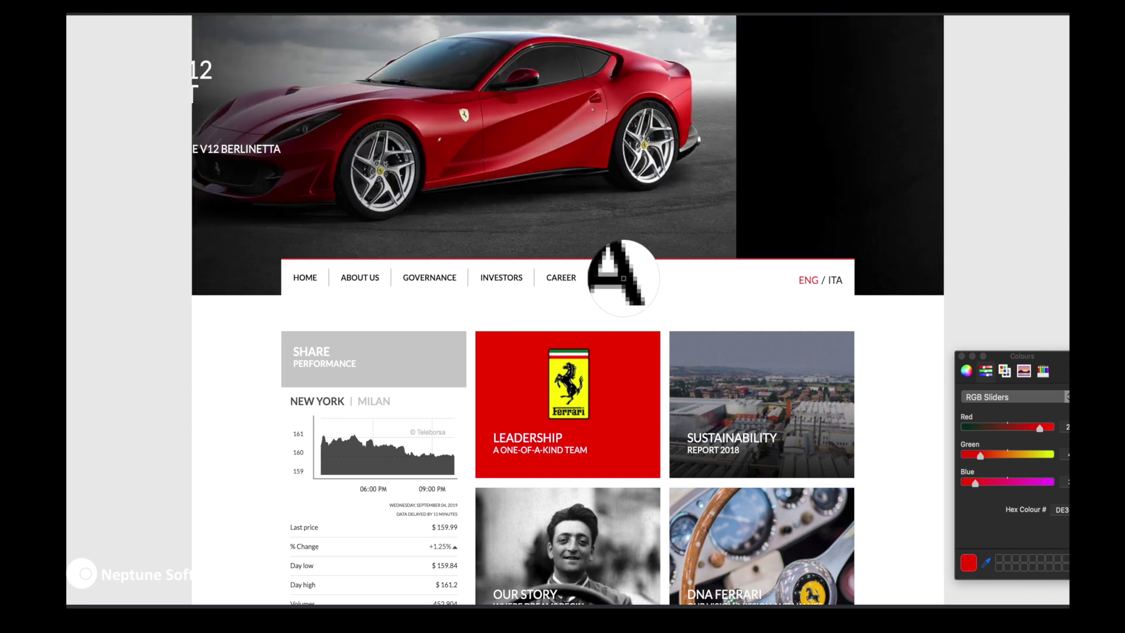
left_click(623, 278)
left_click_drag(1030, 363, 940, 332)
type("000000")
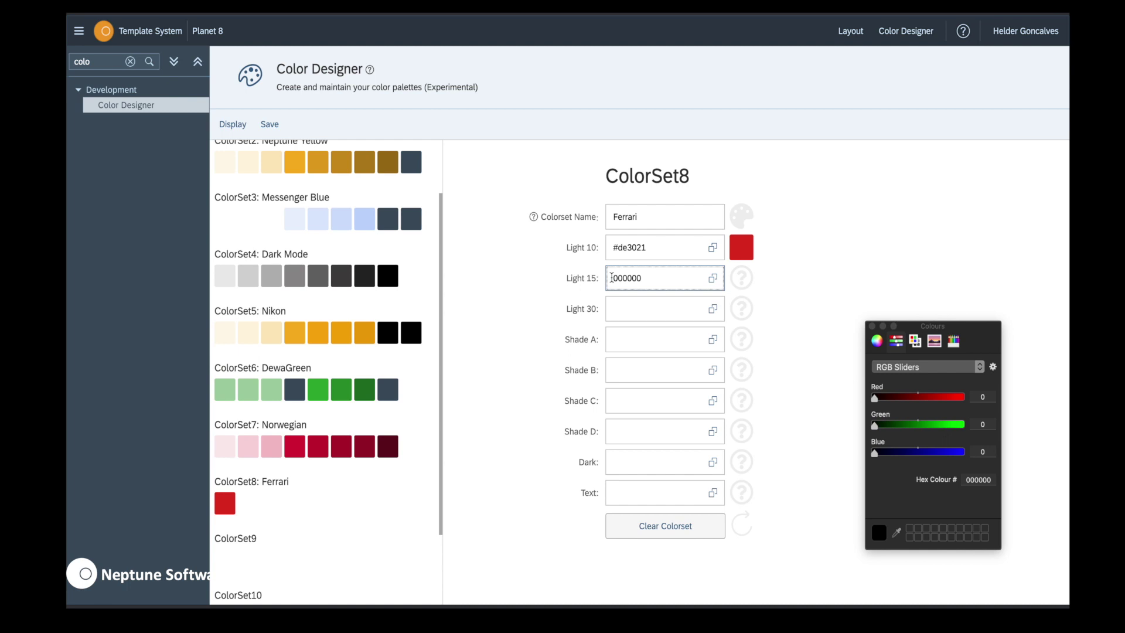
key("Return")
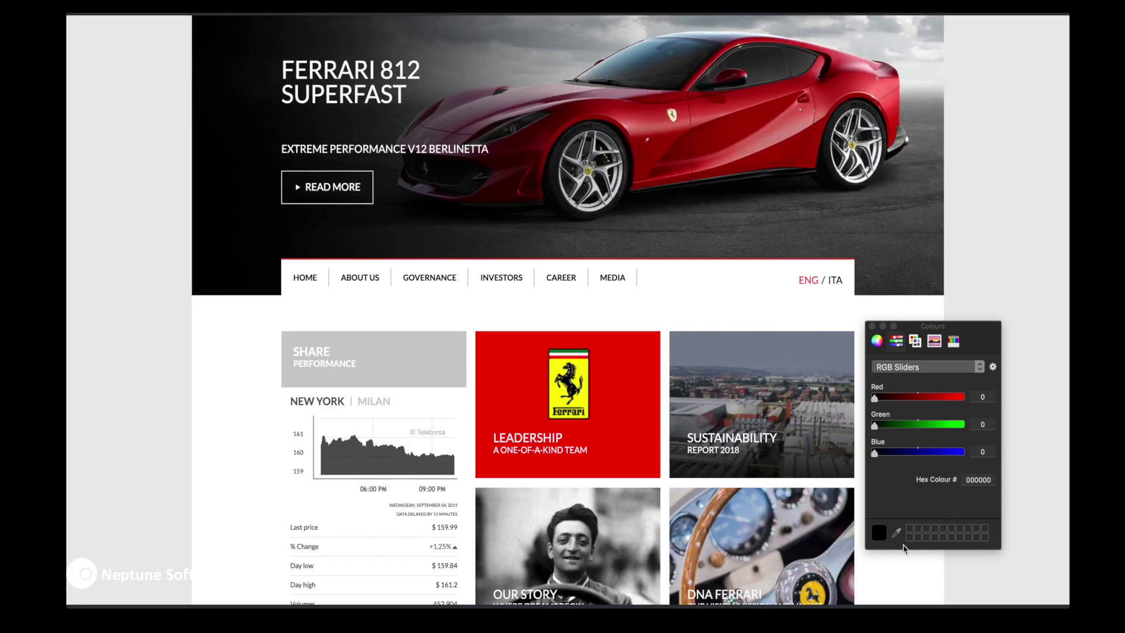
- Sample the bright red in the Career tile on the Ferrari Corporate page and copy its hex code FF503F
scroll(892, 534, "down", 5)
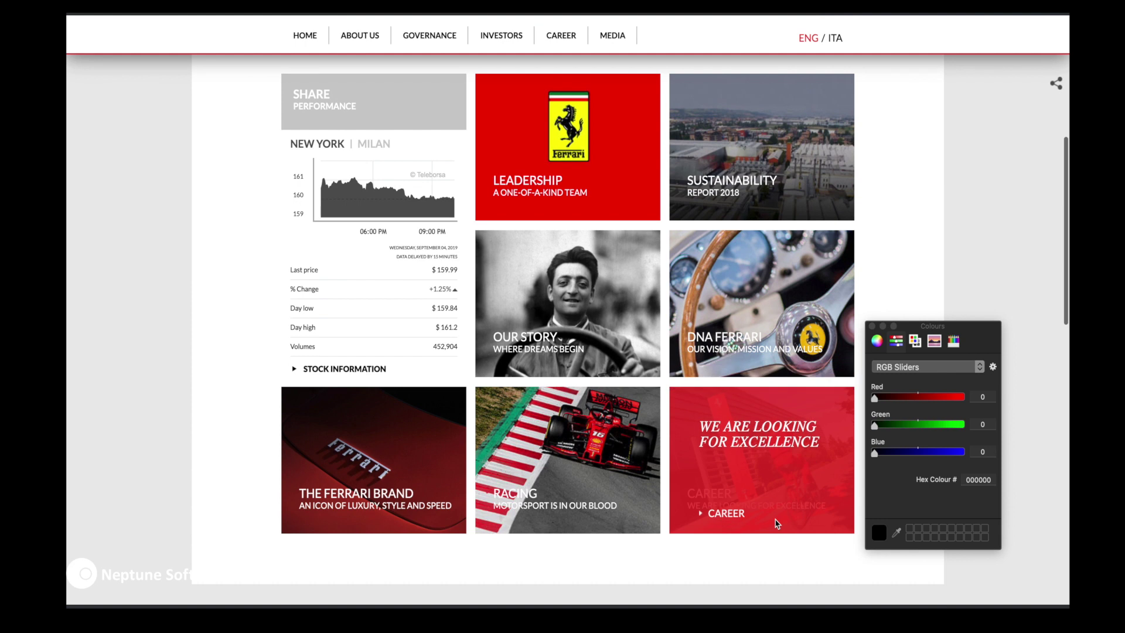
left_click(896, 532)
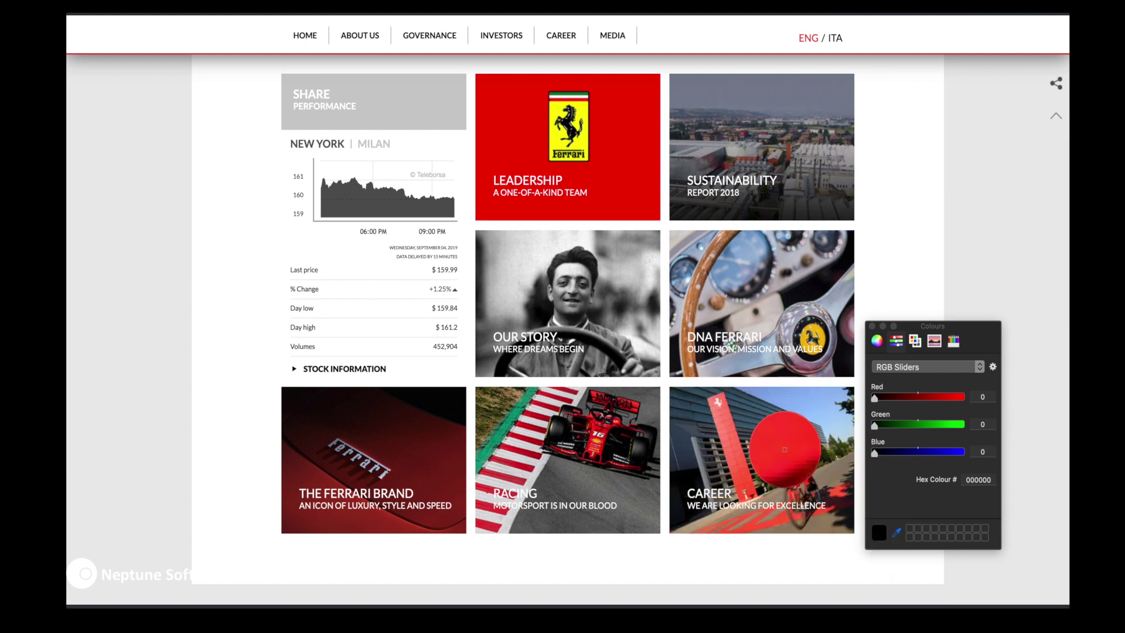
left_click(786, 449)
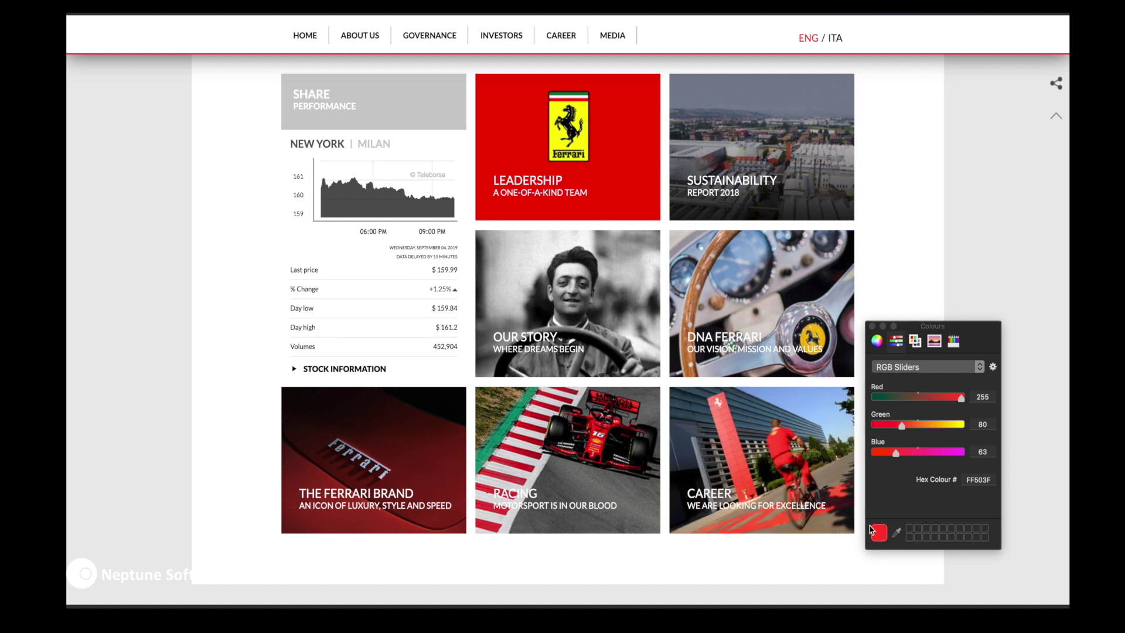
double_click(974, 479)
key("super+c")
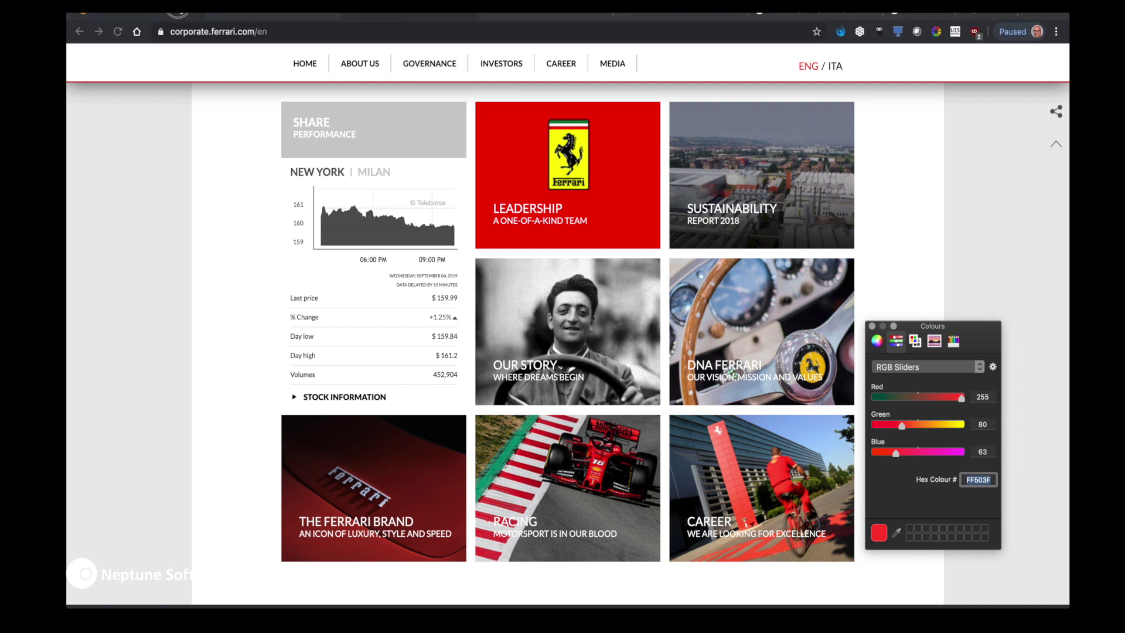
- Return to the Color Designer and set Light 30 of the Ferrari color set to #FF503F
left_click(185, 17)
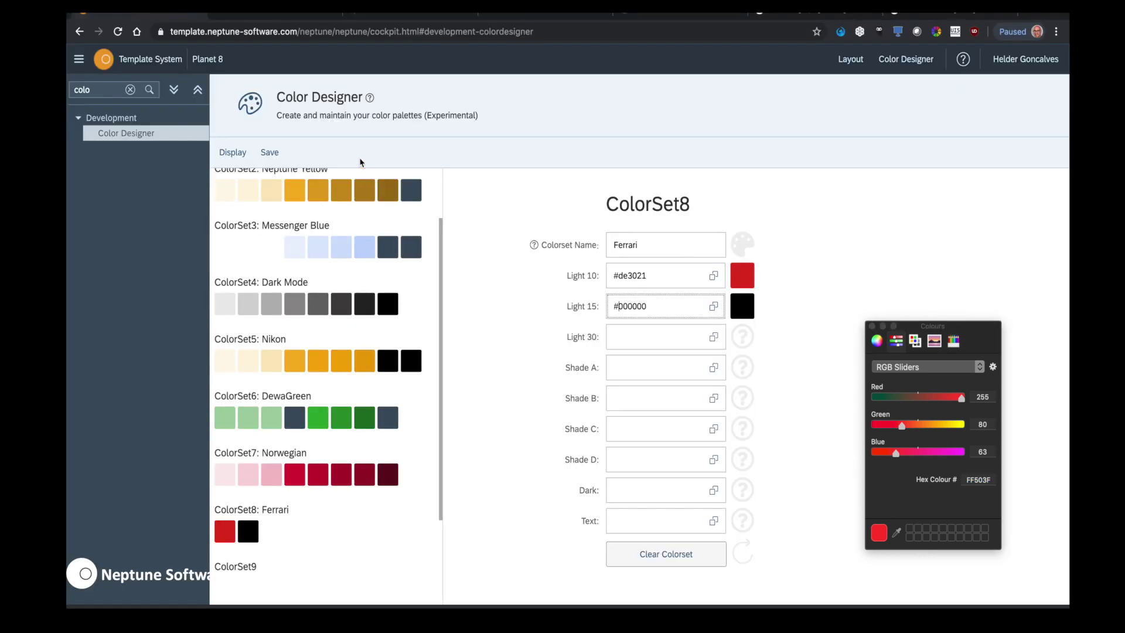
left_click(632, 310)
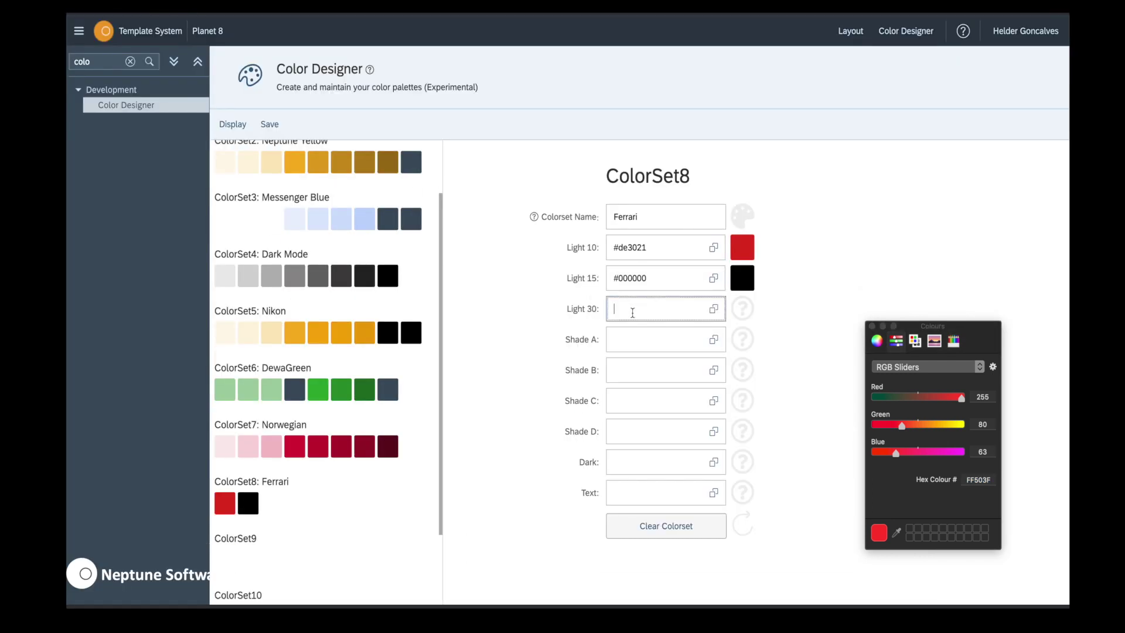
type("#")
key("super+v")
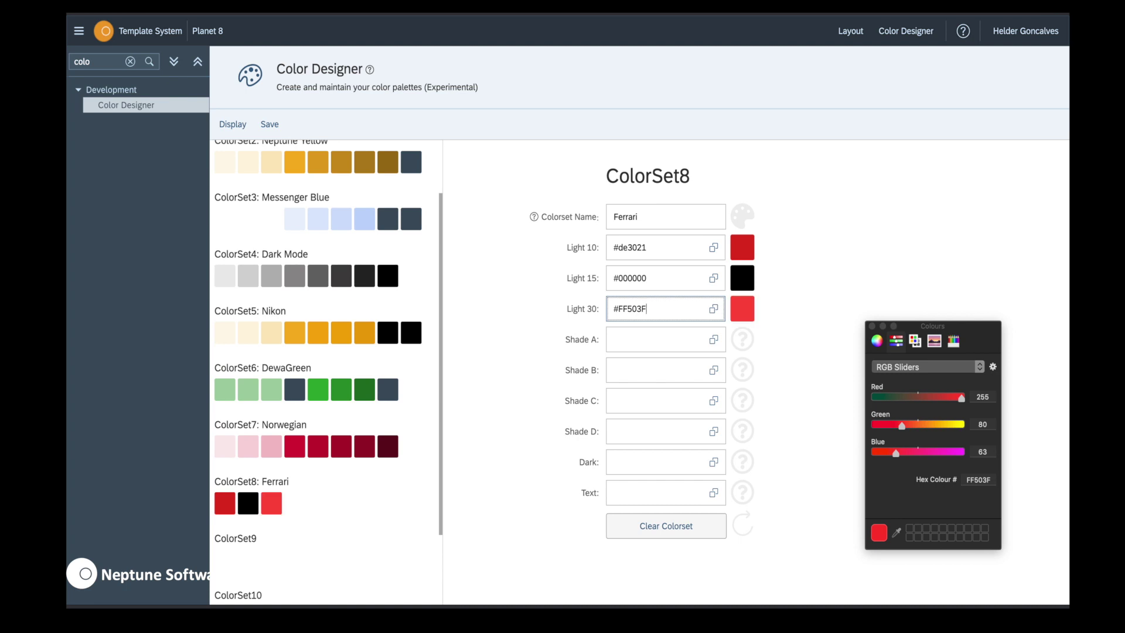
- Sample the grey of the Share Performance tile on the Ferrari Corporate page and copy its hex code CCCCCC
key("ctrl+Tab")
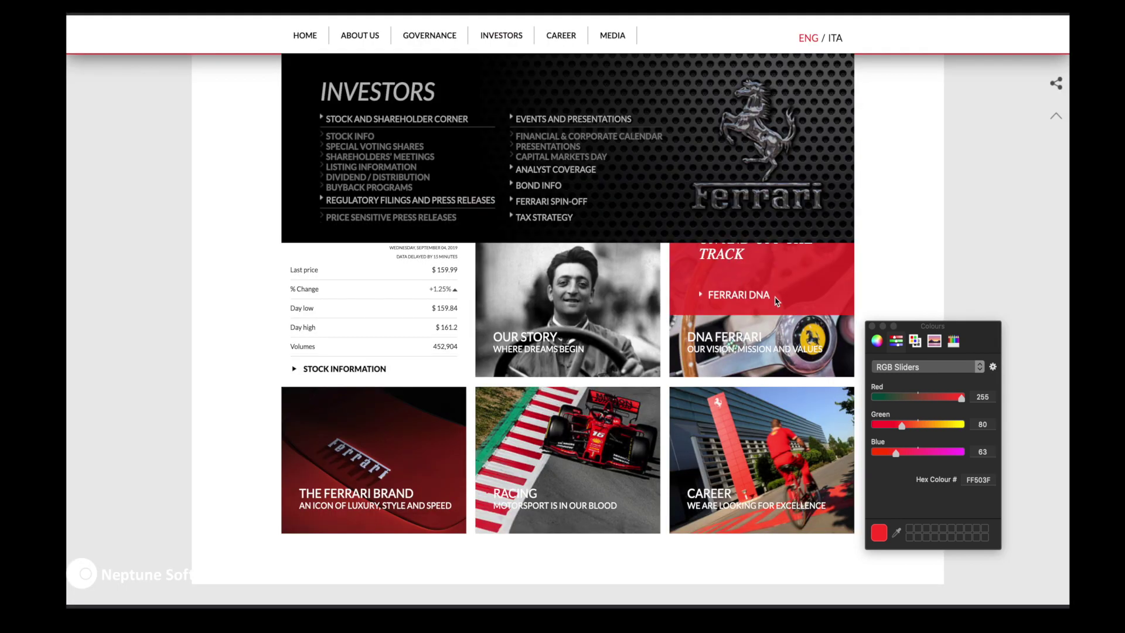
left_click(897, 533)
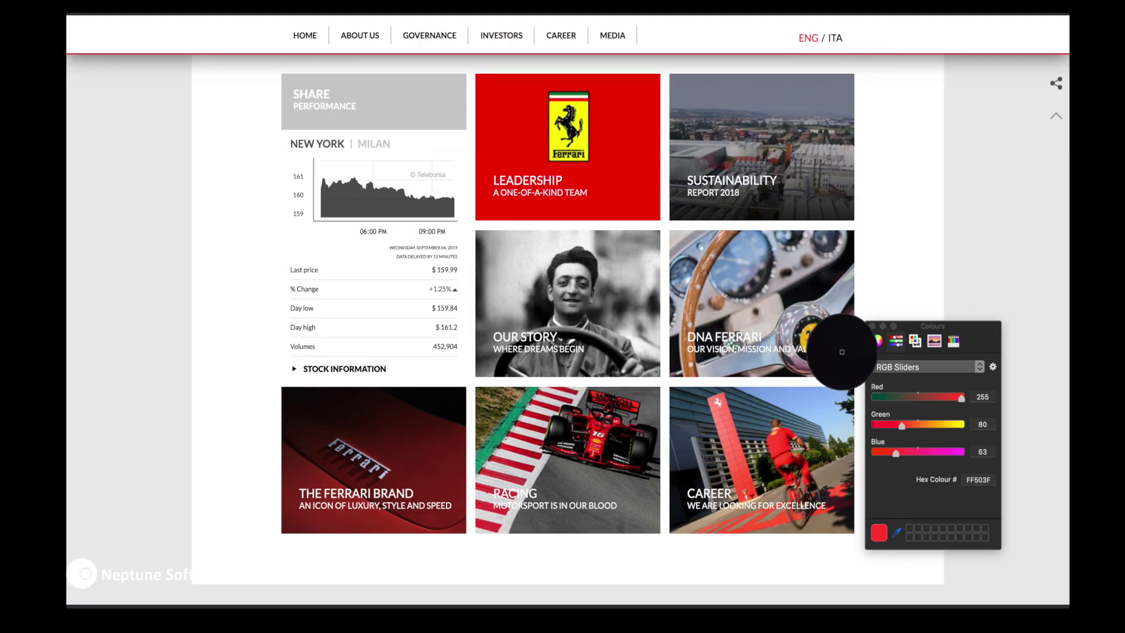
left_click(396, 103)
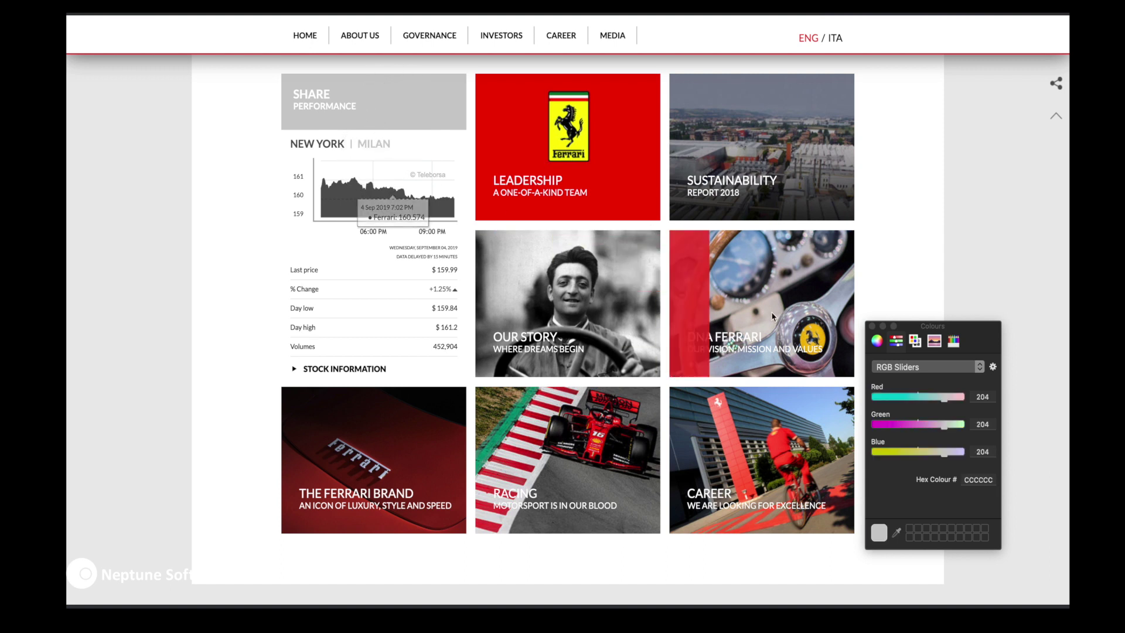
left_click(966, 481)
key("super+c")
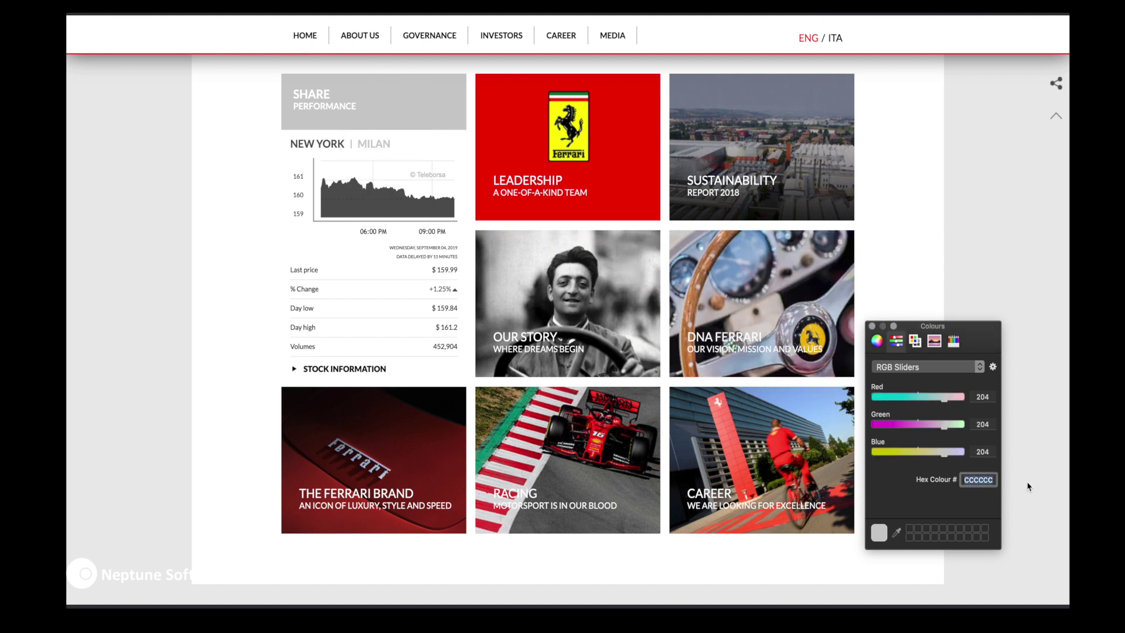
- Return to the Color Designer and set Shade A of the Ferrari color set to #CCCCCC
key("ctrl+Tab")
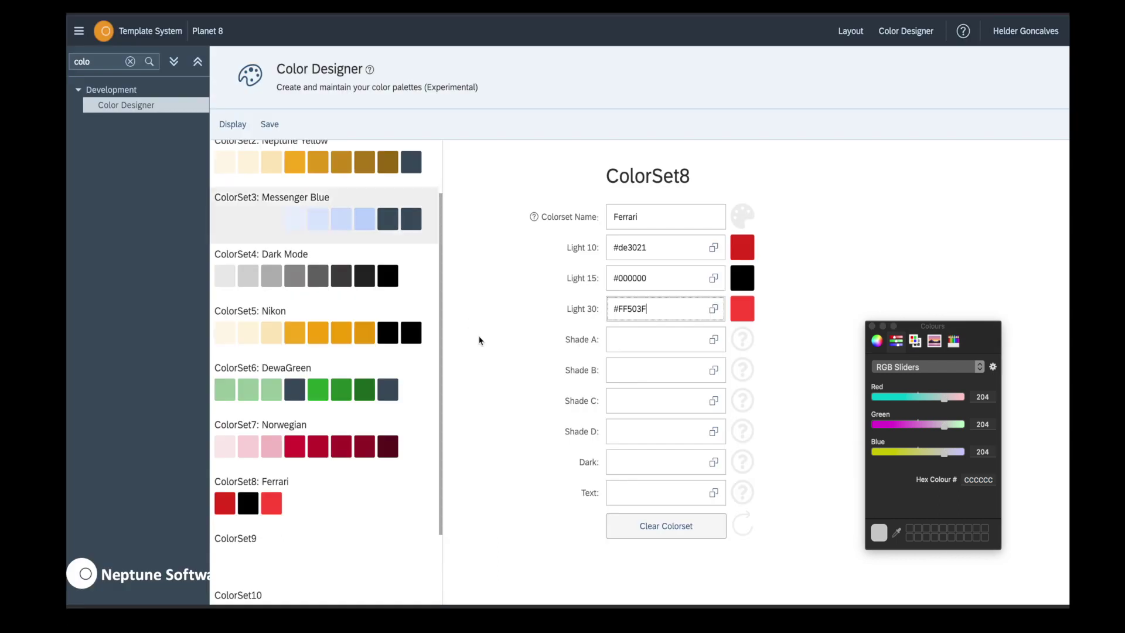
left_click(625, 341)
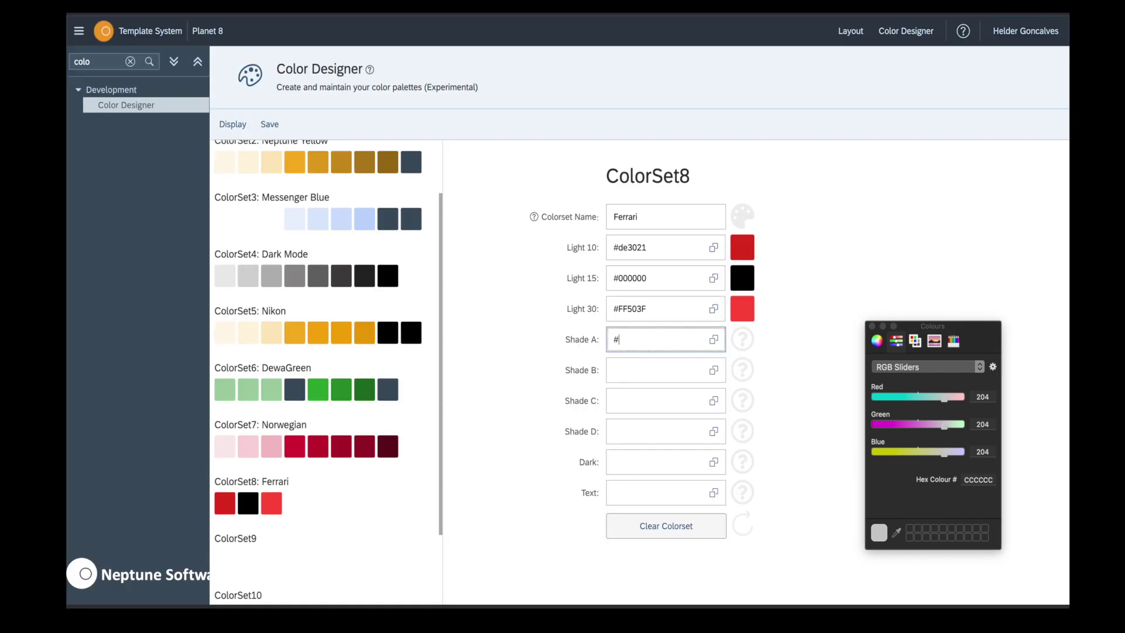
type("#")
key("super+v")
left_click(621, 360)
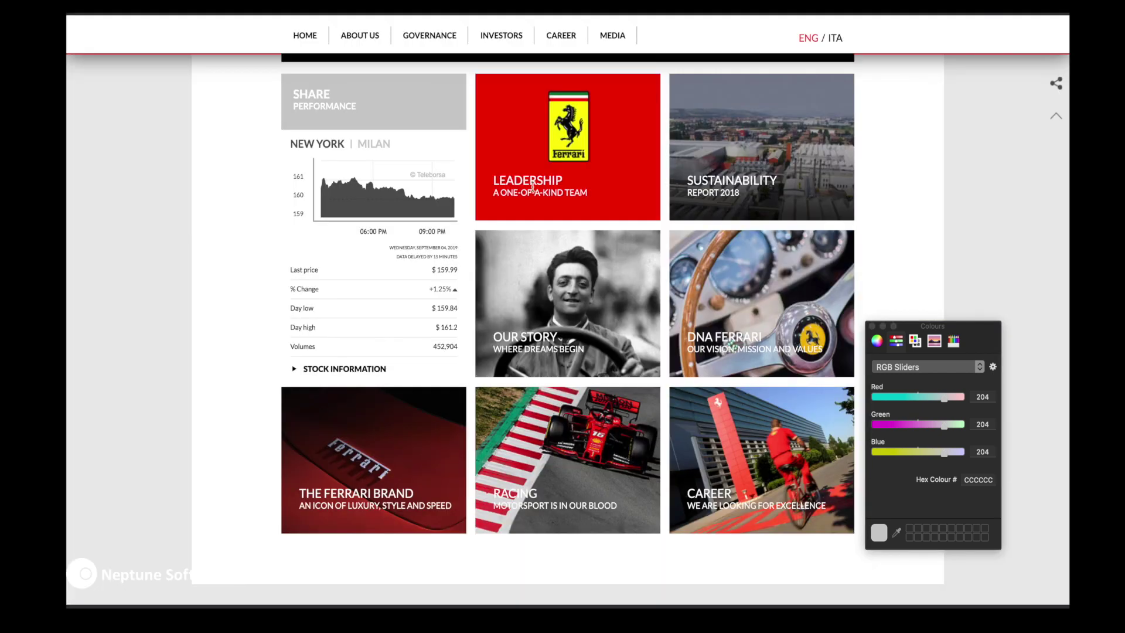
- Open the News page from the Universe section of the Ferrari website
scroll(533, 191, "up", 6)
scroll(533, 192, "up", 1)
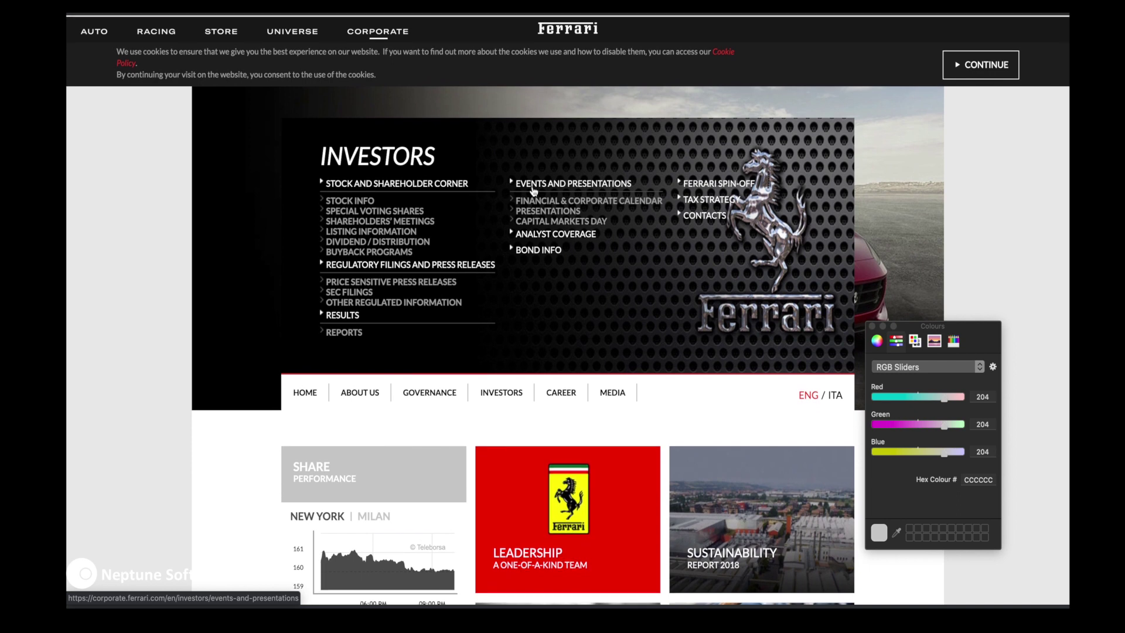
left_click(304, 33)
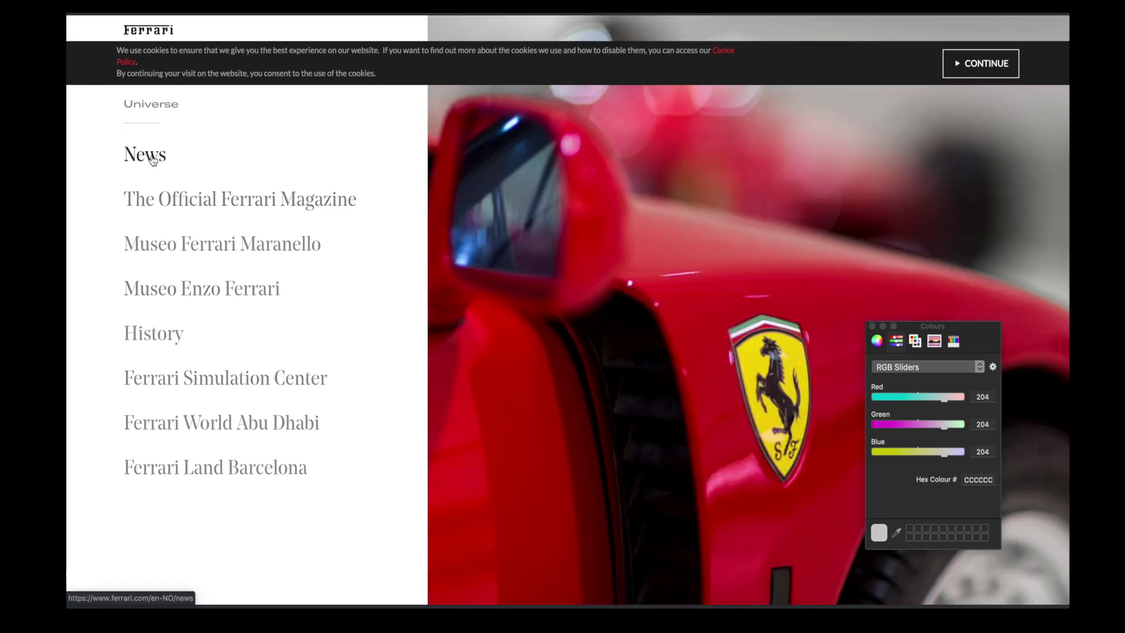
left_click(226, 167)
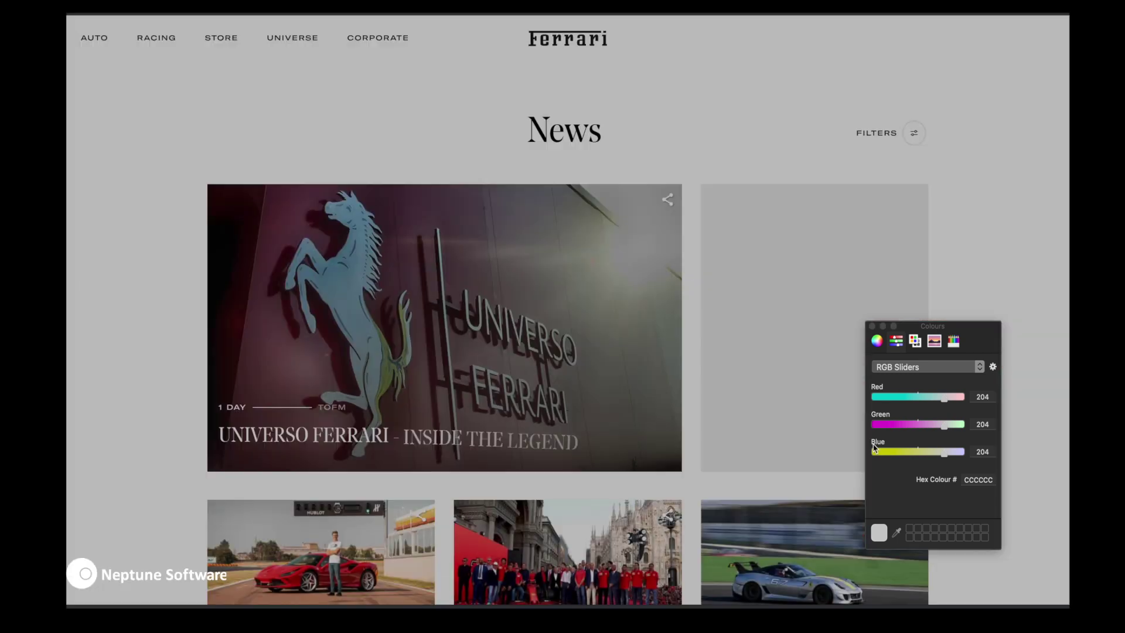
- Sample the yellow of the Ferrari shield in the Scuderia Ferrari statement tile and select its hex code F5F551
scroll(725, 383, "down", 4)
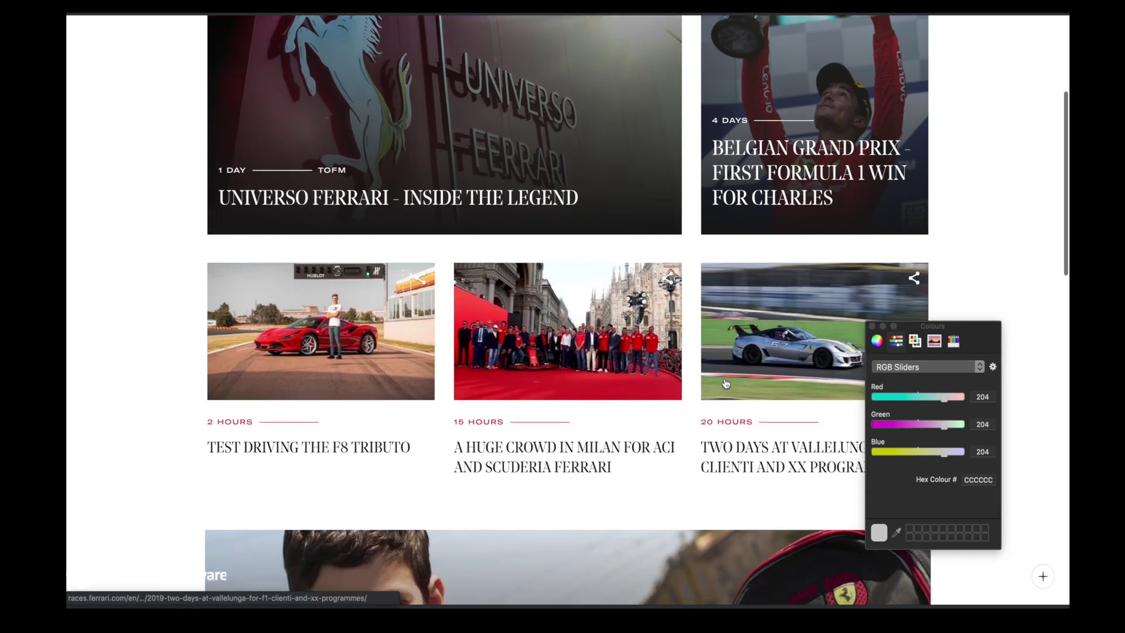
scroll(726, 383, "down", 5)
scroll(725, 383, "down", 6)
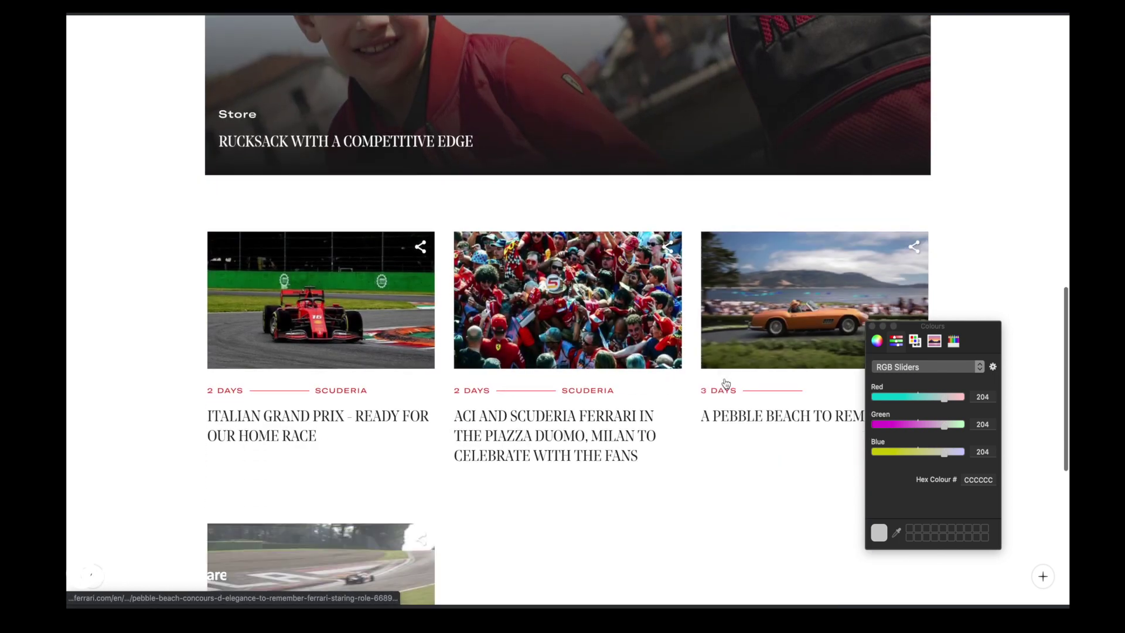
scroll(726, 383, "down", 7)
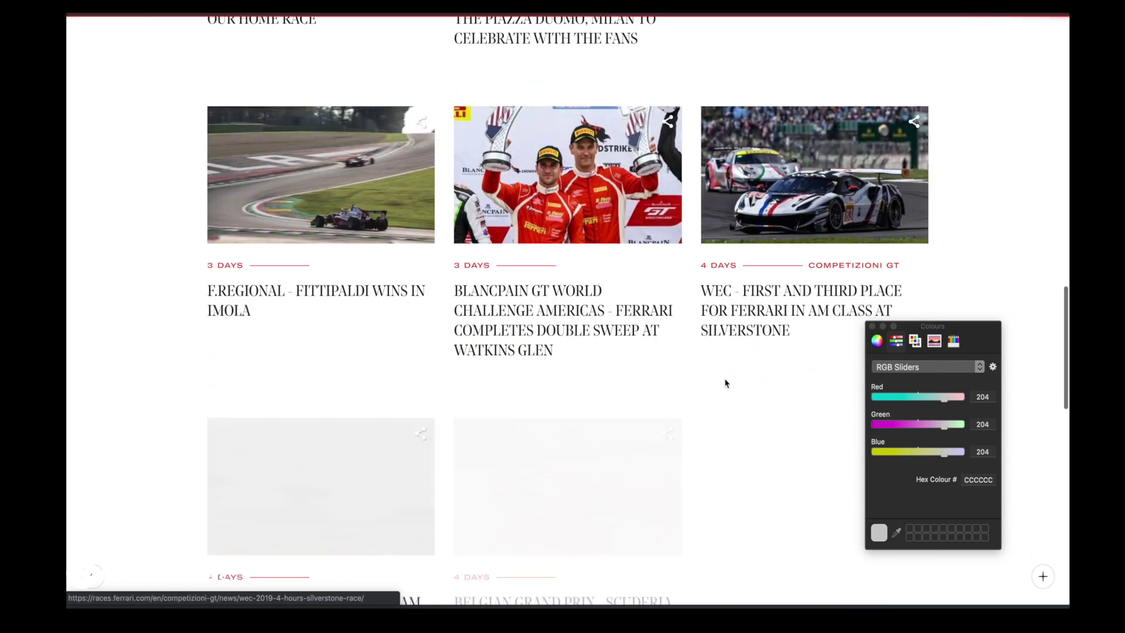
scroll(725, 383, "down", 3)
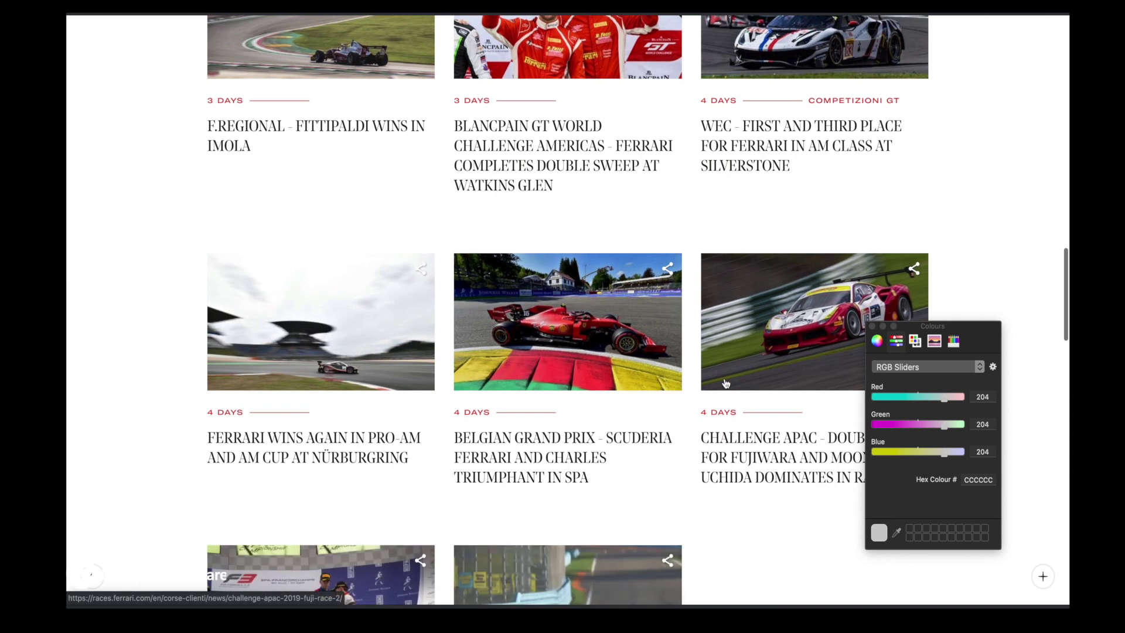
scroll(726, 383, "down", 4)
left_click(896, 532)
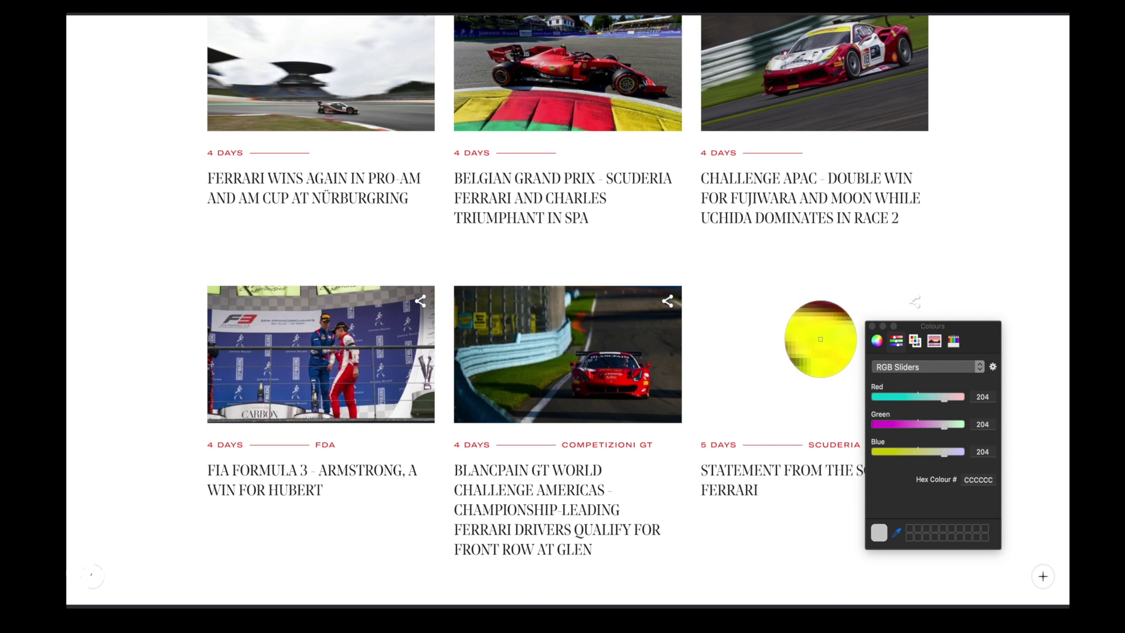
left_click(819, 337)
left_click(964, 483)
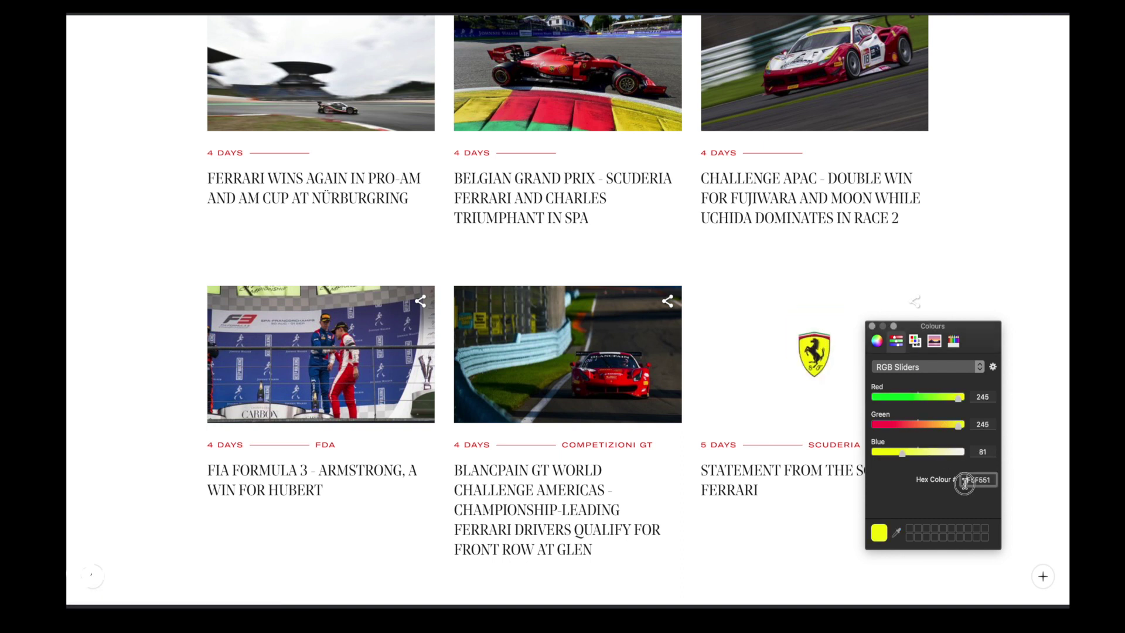
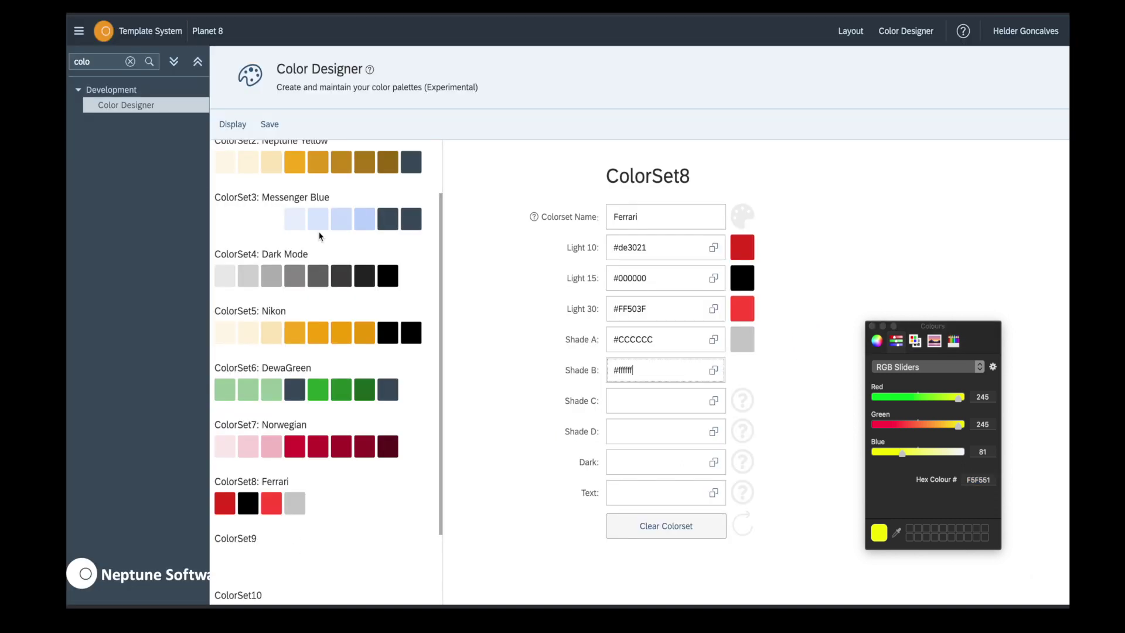
- Set Shade C of the Ferrari color set to #F5F551 and save the color set
left_click(637, 398)
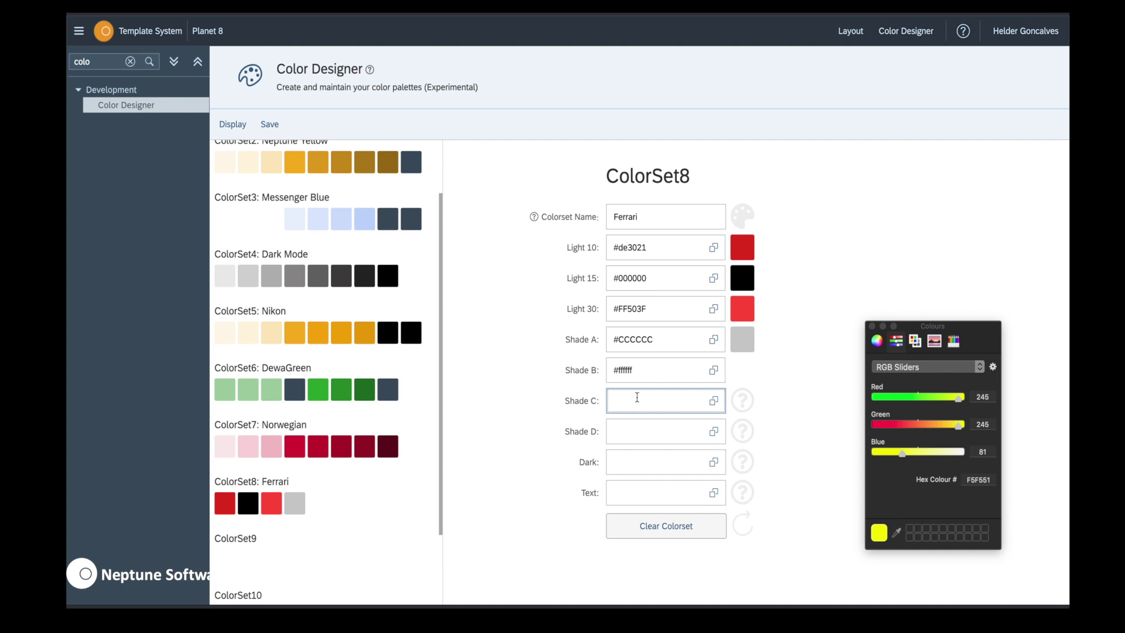
type("#")
type("F5F551")
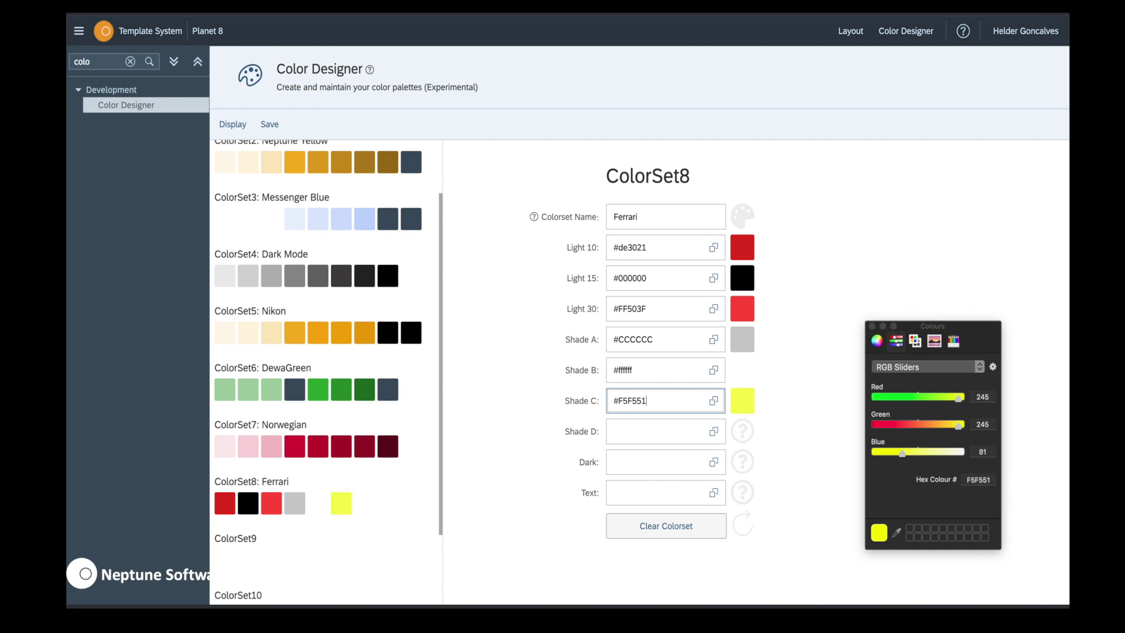
scroll(525, 516, "down", 1)
left_click(271, 125)
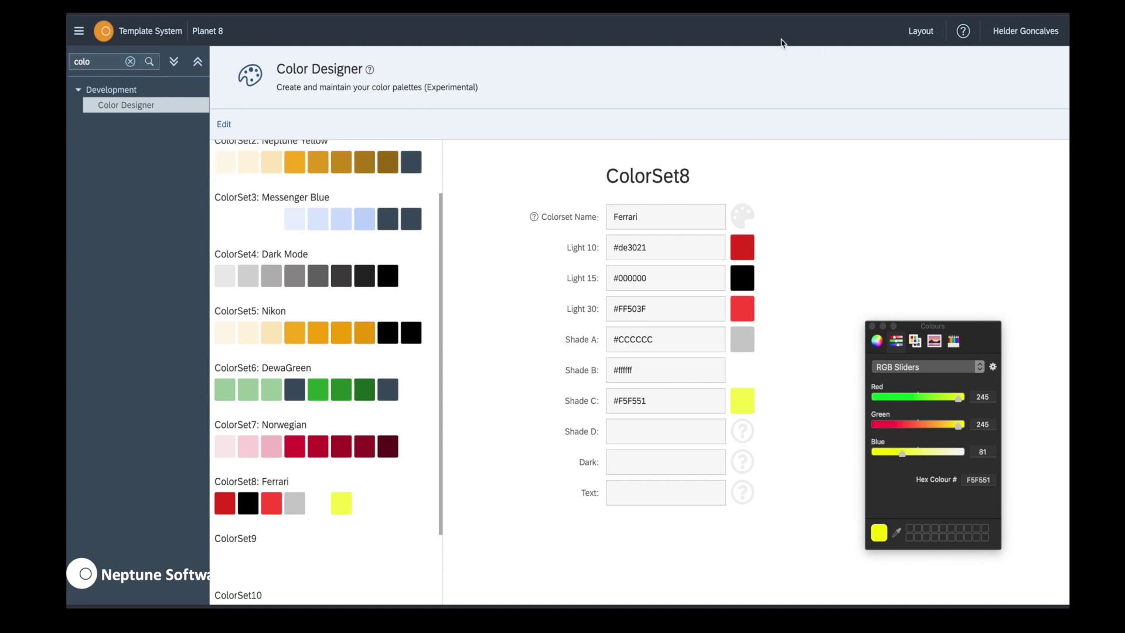
- Return to the Ferrari_demo layout and apply the Ferrari palette as its suggested colors
left_click(921, 31)
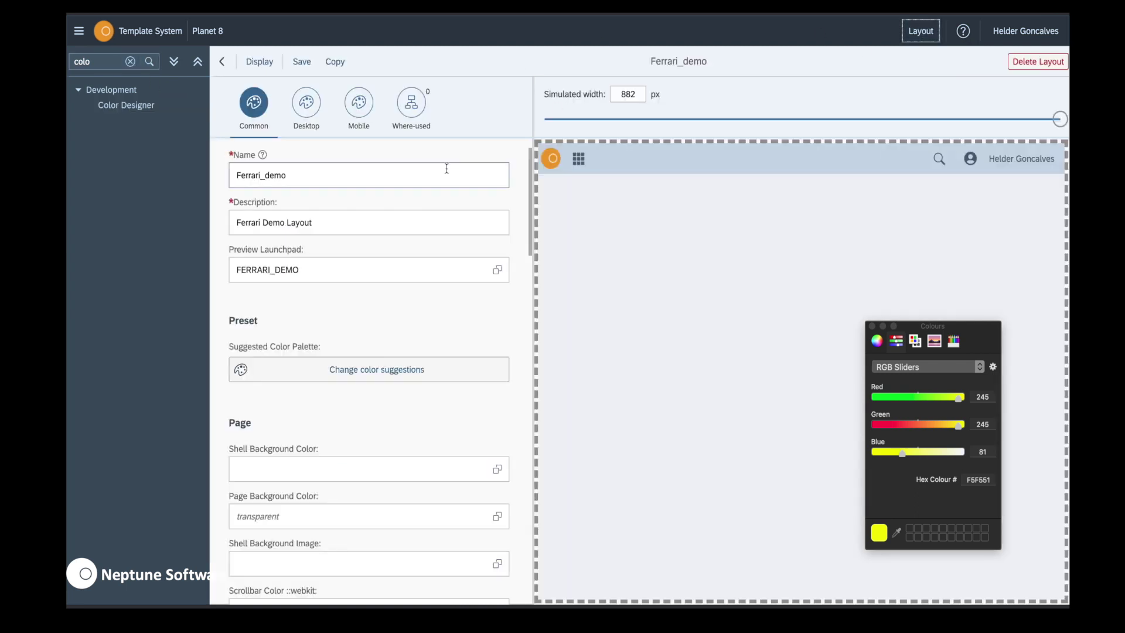
left_click(390, 371)
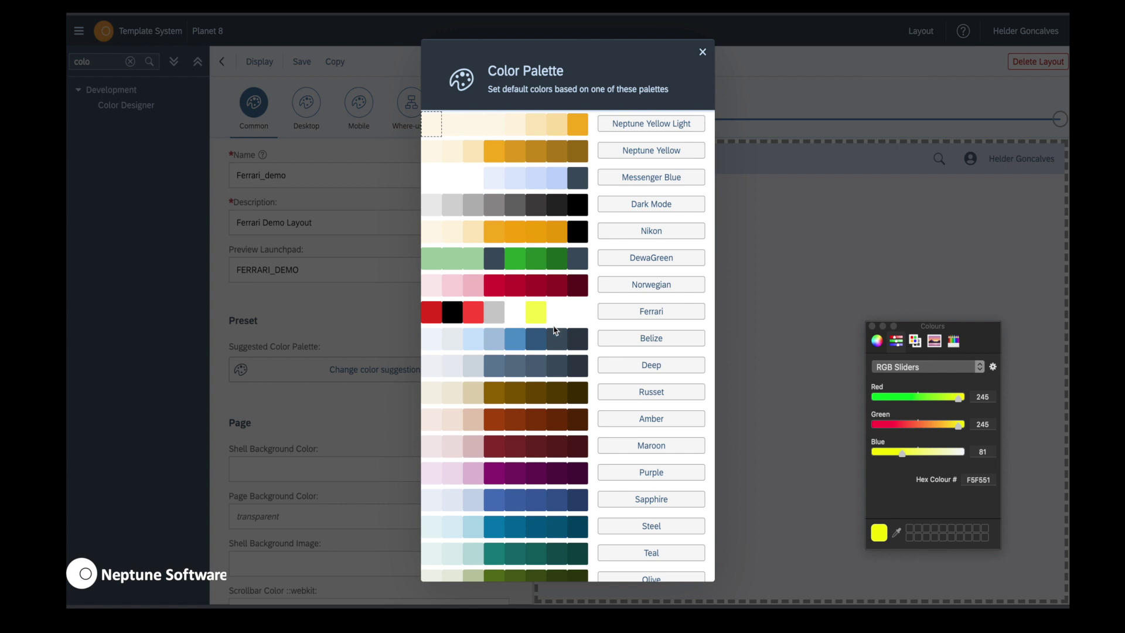
left_click(640, 316)
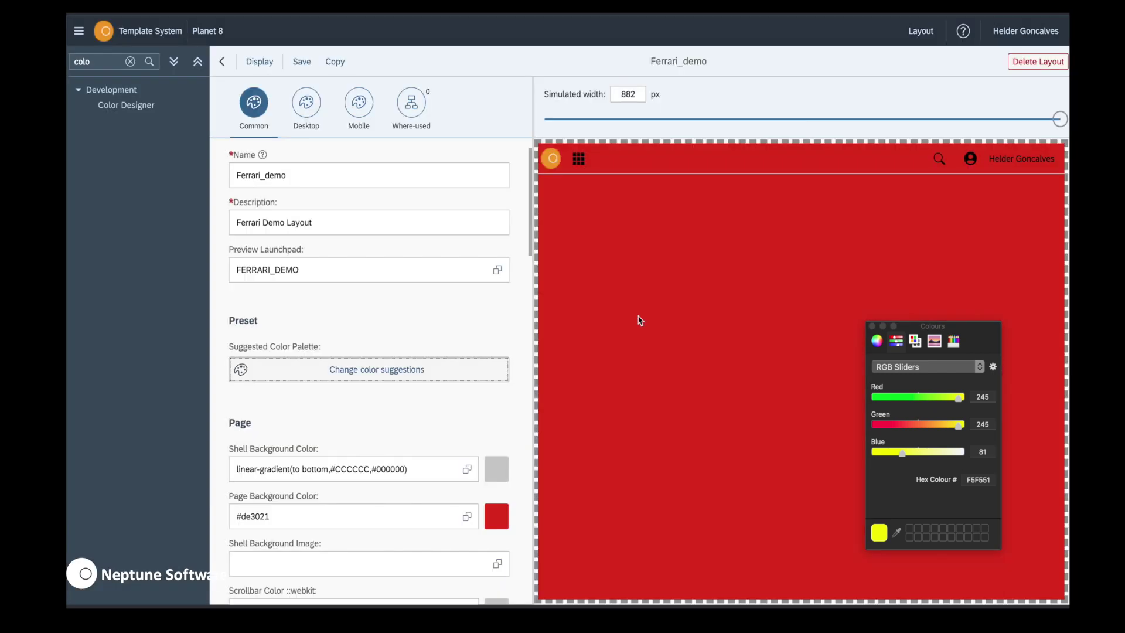
- Set the layout's Page Background Color to the pale pink #fbeaed from the Norwegian palette
scroll(485, 326, "down", 5)
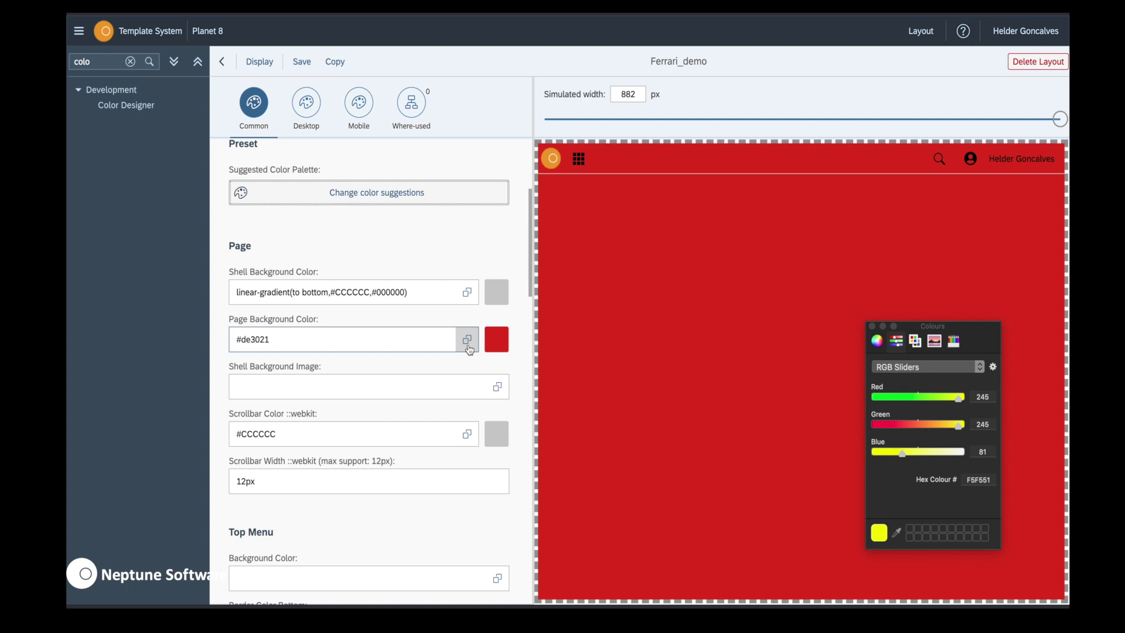
left_click(468, 341)
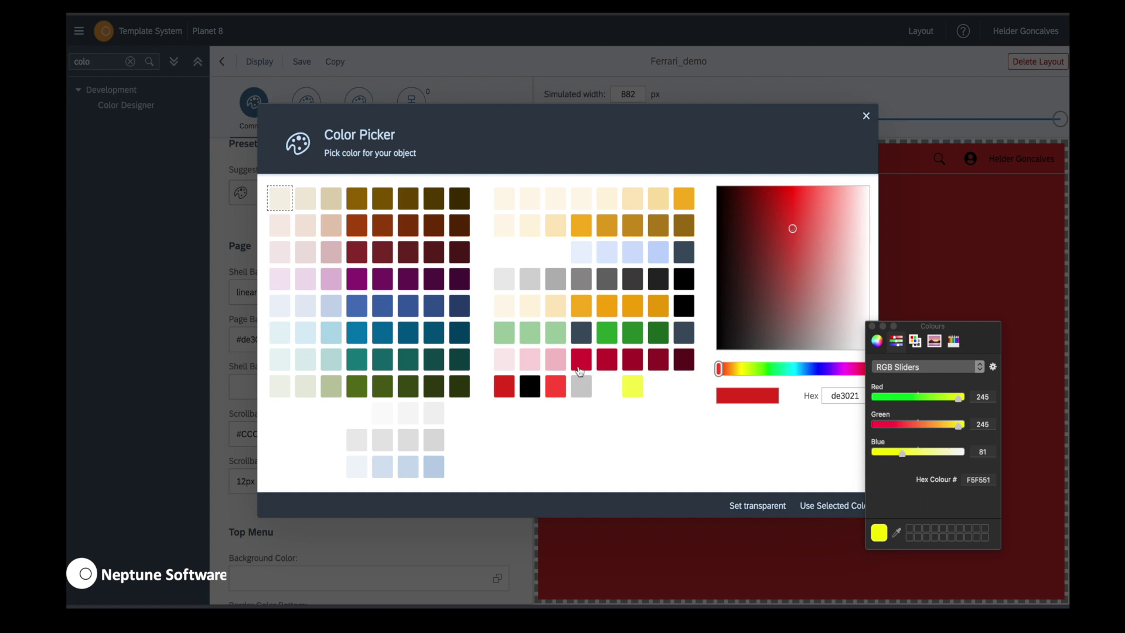
left_click(509, 366)
left_click(839, 507)
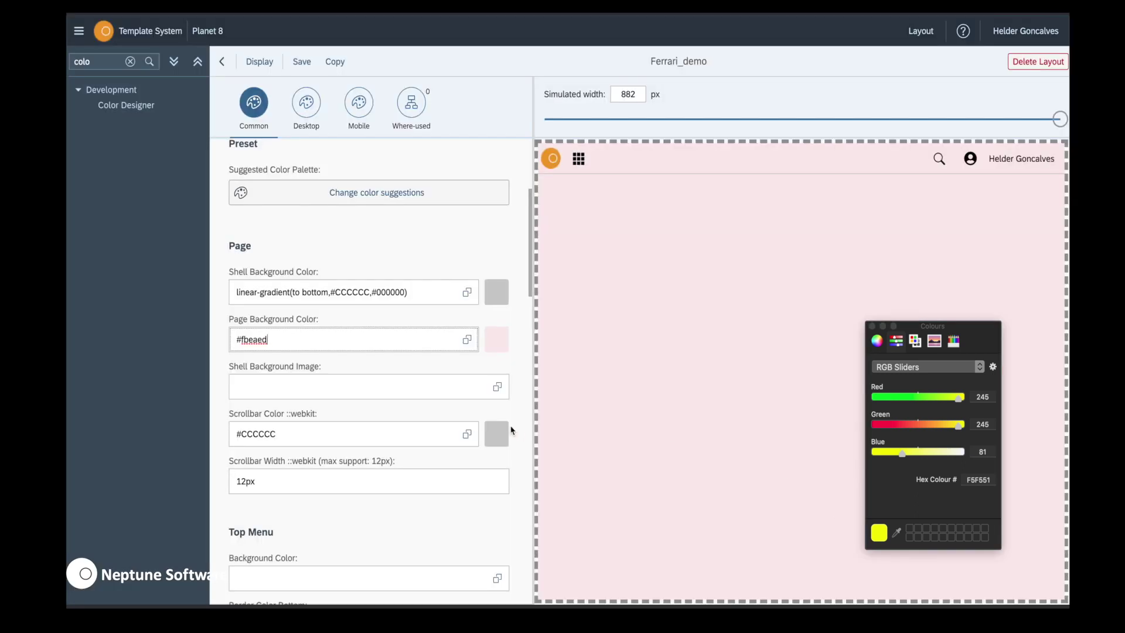
- Change the Page Background Color to the white #ffffff swatch of the Ferrari palette
left_click(467, 340)
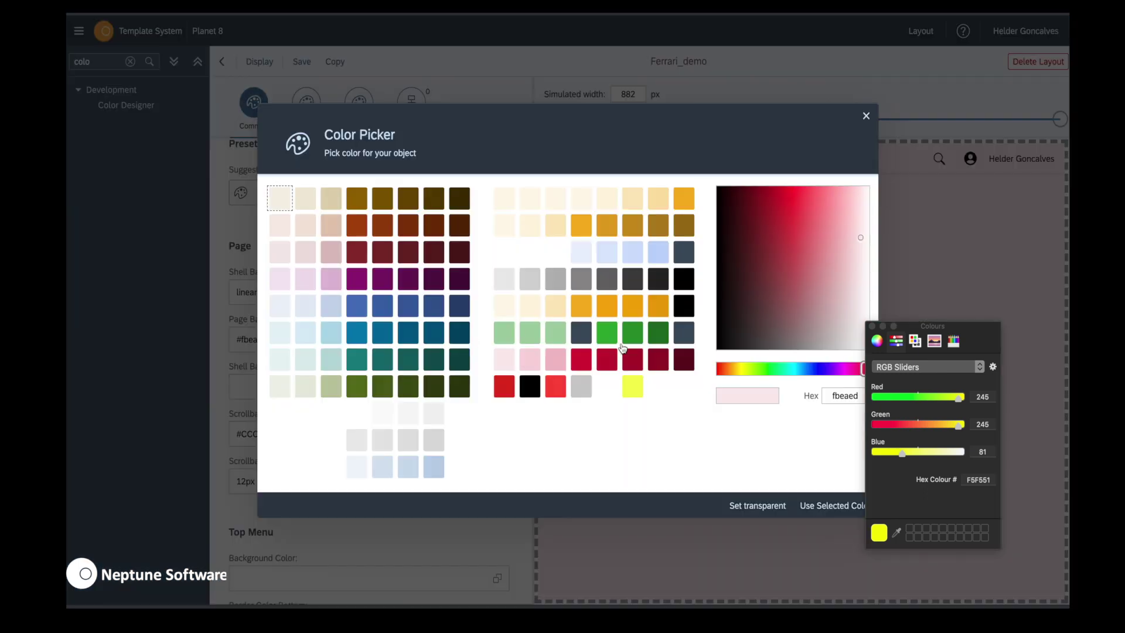
left_click(611, 389)
left_click(823, 505)
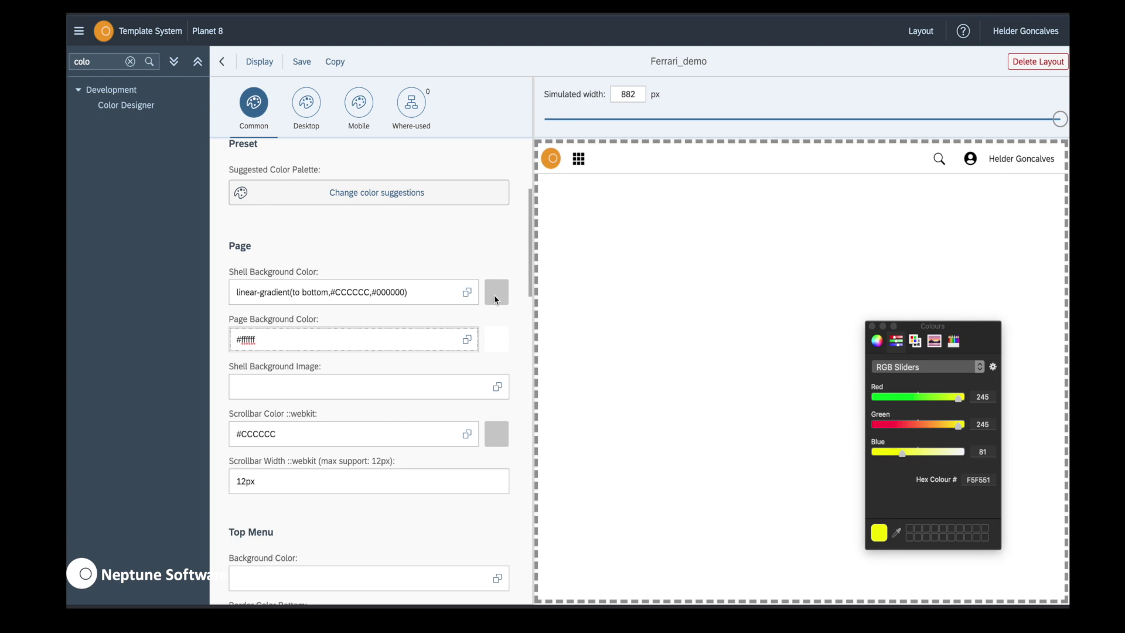
- Set the Shell Background Image to f8_sideways.png from the Ferrari folder of the Media Library
left_click(497, 386)
left_click(227, 384)
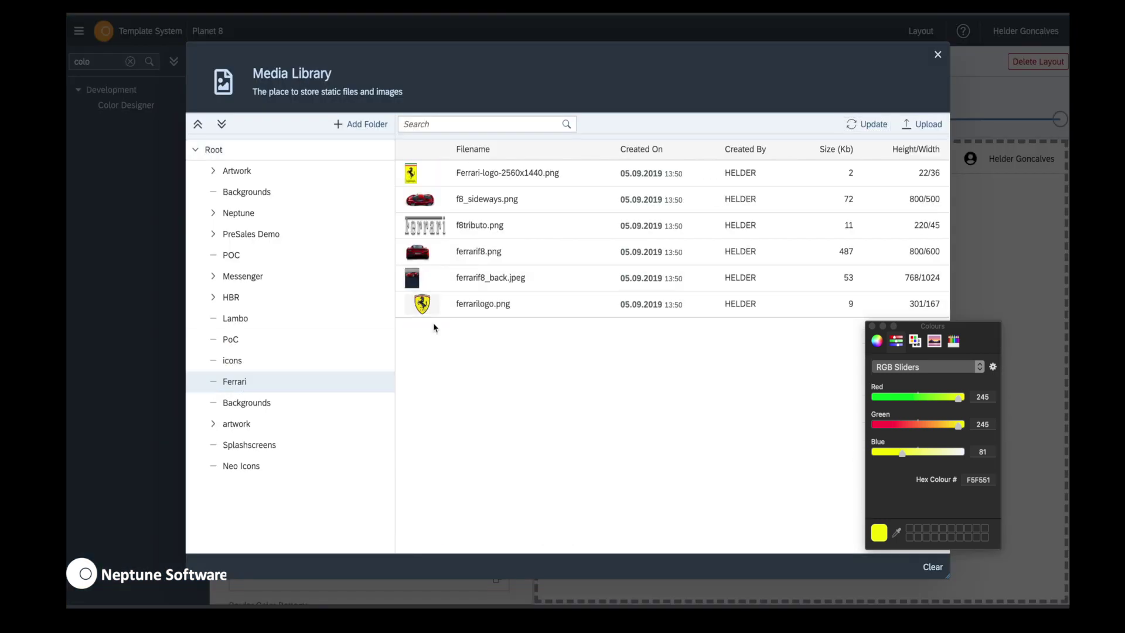
left_click(430, 200)
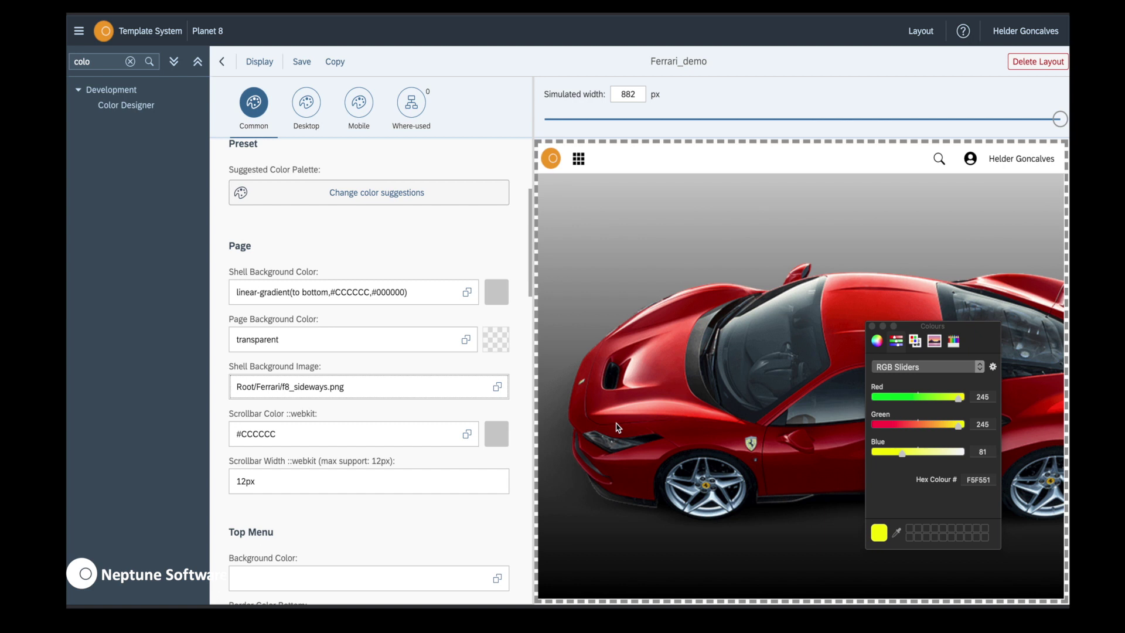
- Set the page's Scrollbar Color to the Ferrari palette red #de3021
left_click(467, 434)
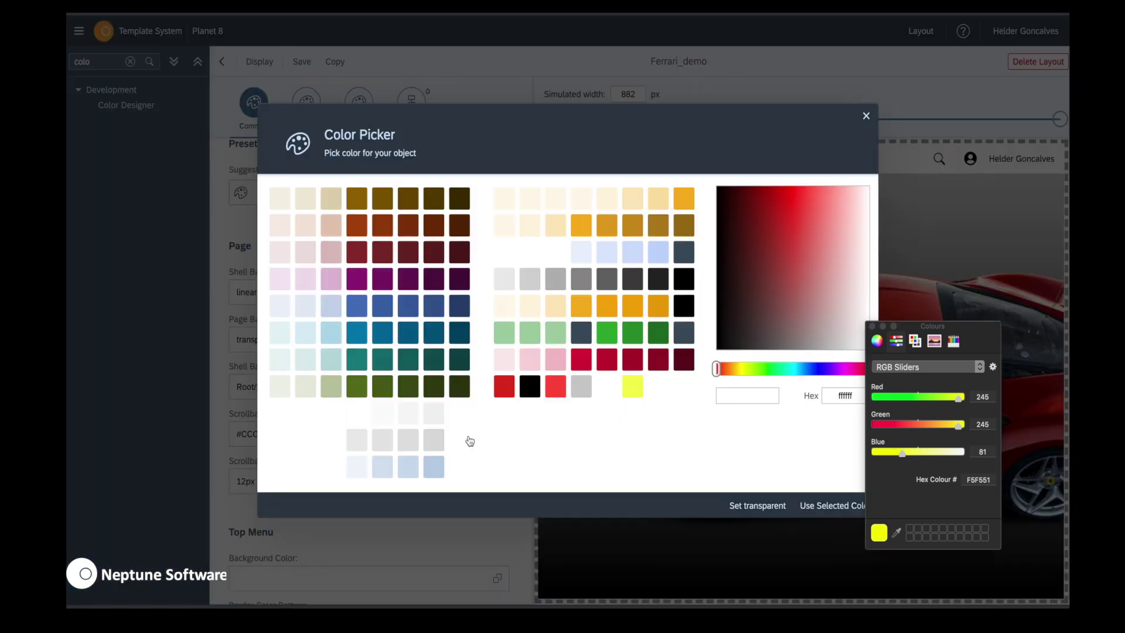
left_click(509, 392)
left_click(832, 507)
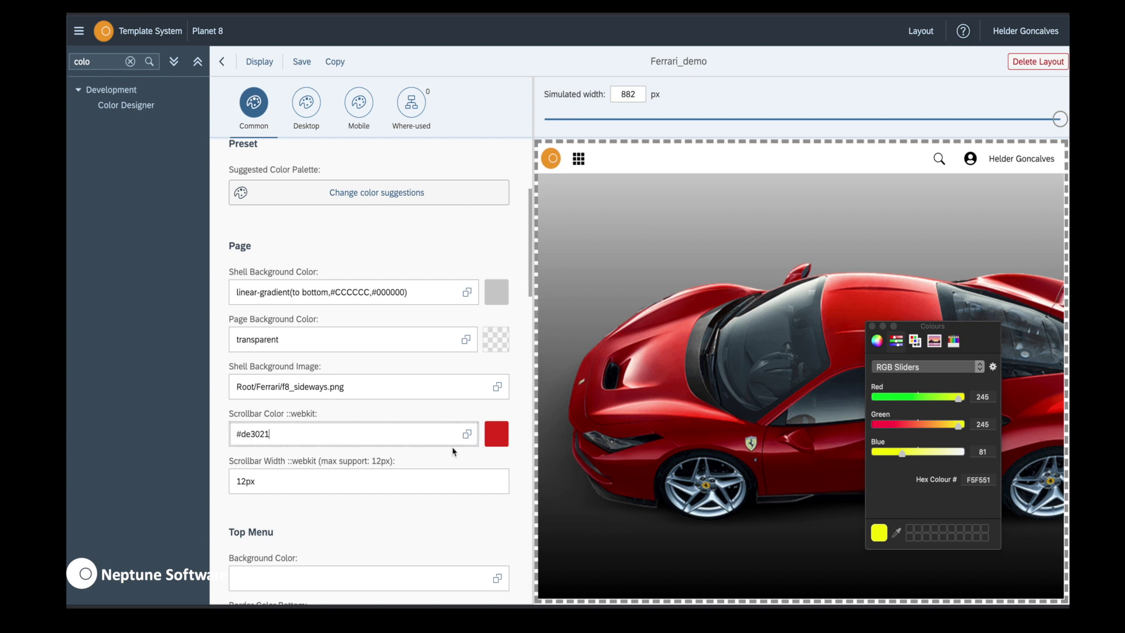
- Set the Top Menu Background Color to the Ferrari palette red #de3021
scroll(514, 392, "down", 5)
left_click(499, 389)
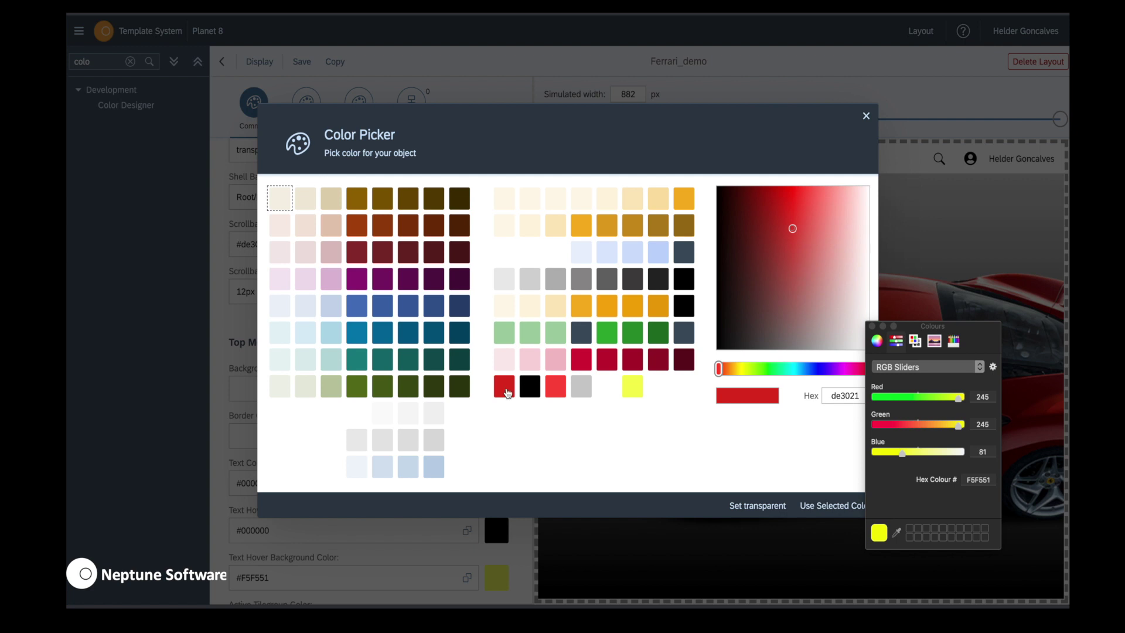
left_click(507, 394)
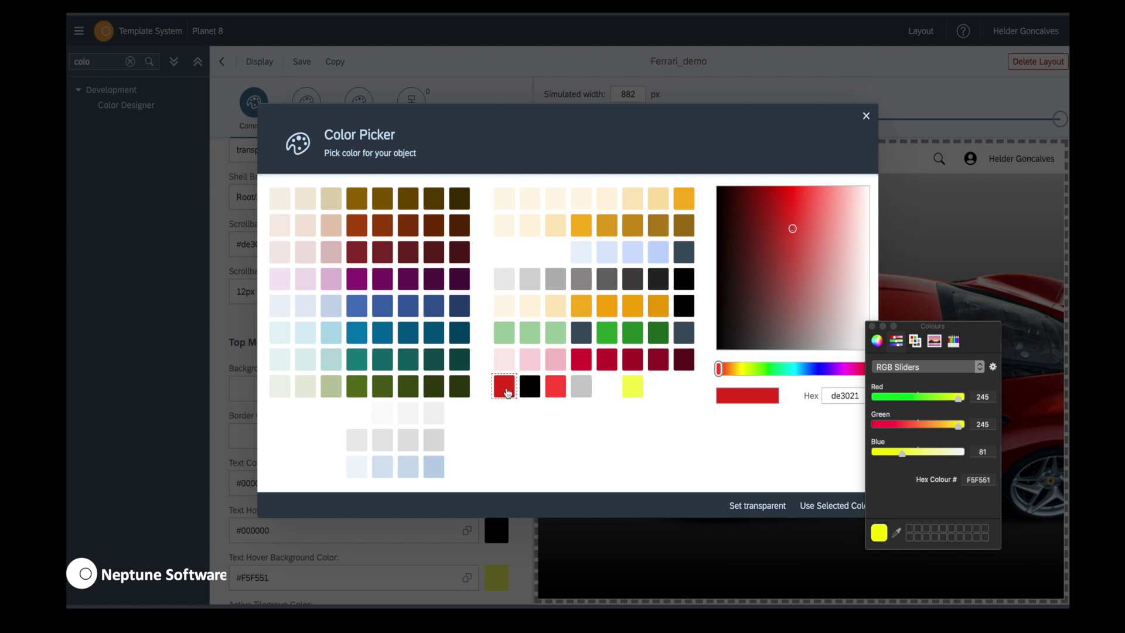
left_click(835, 509)
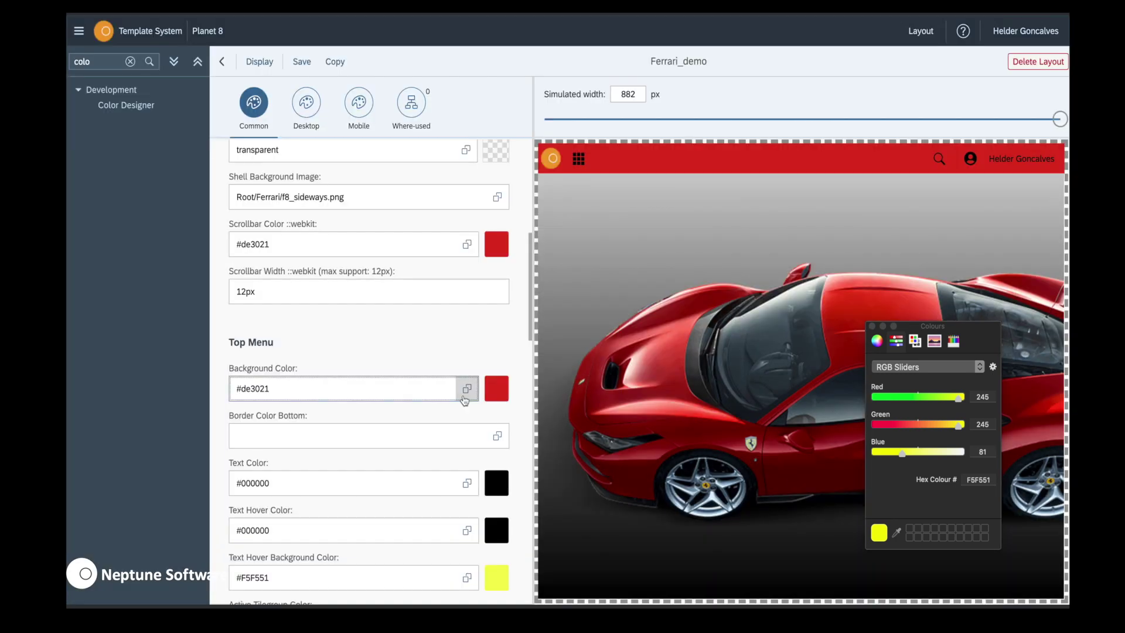
- Set the Desktop Top Menu logo to f8tributo.png from the Ferrari media folder and save the layout
left_click(306, 104)
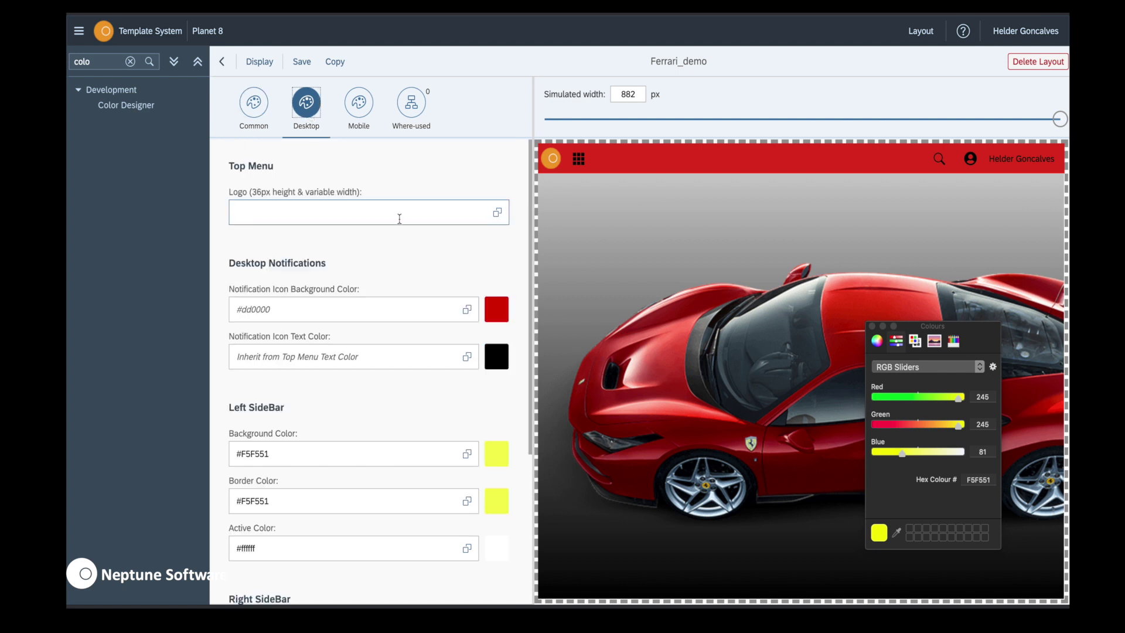
left_click(497, 212)
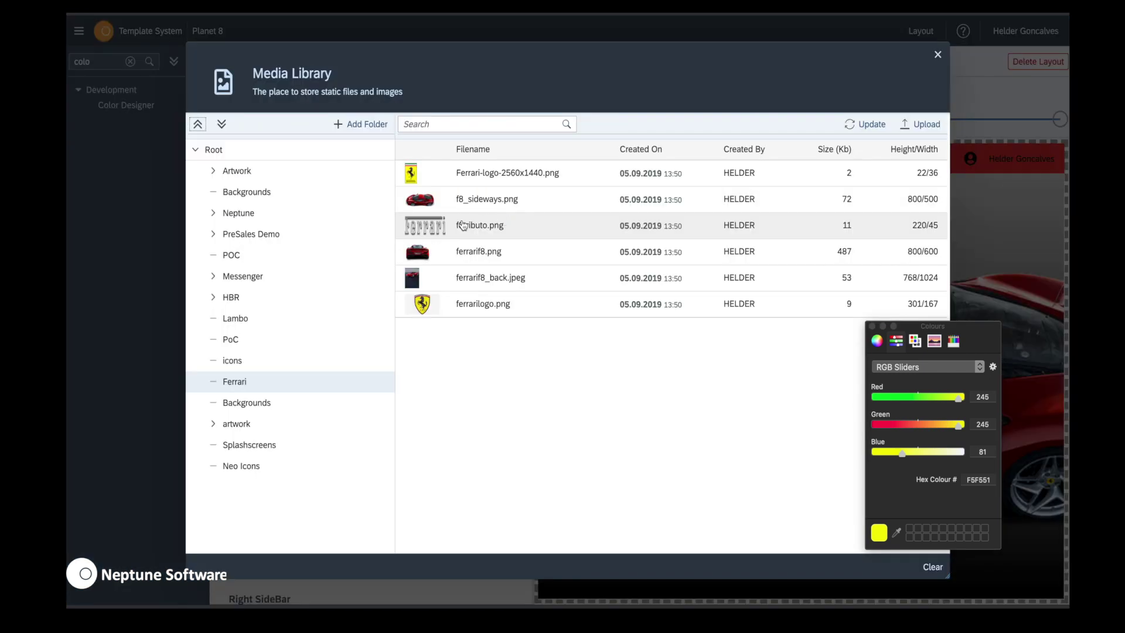
left_click(440, 229)
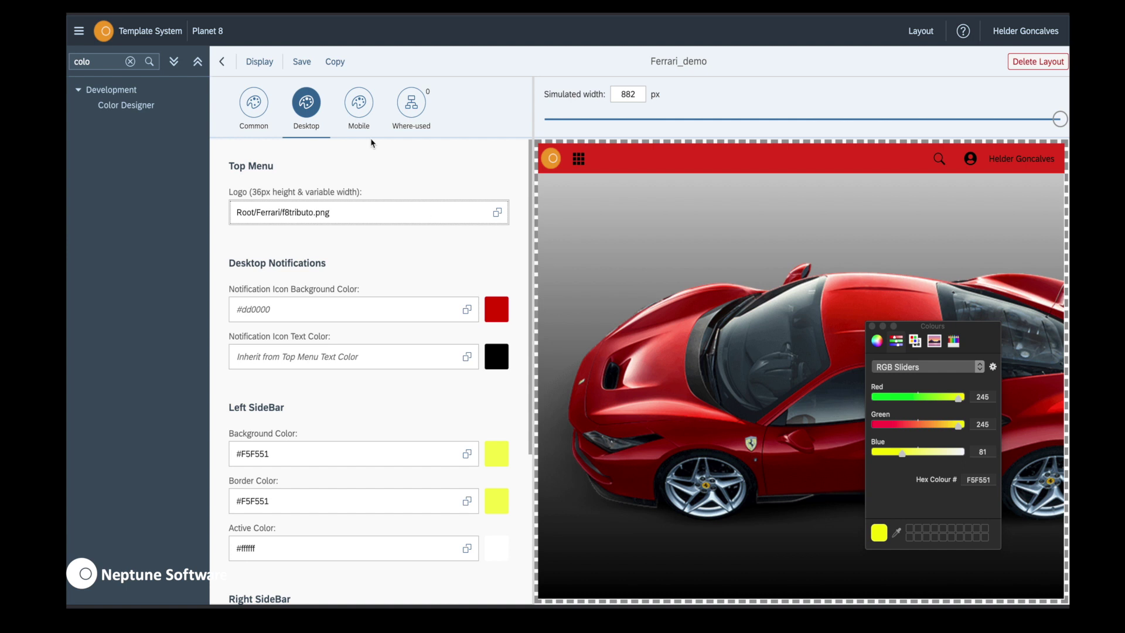
left_click(309, 67)
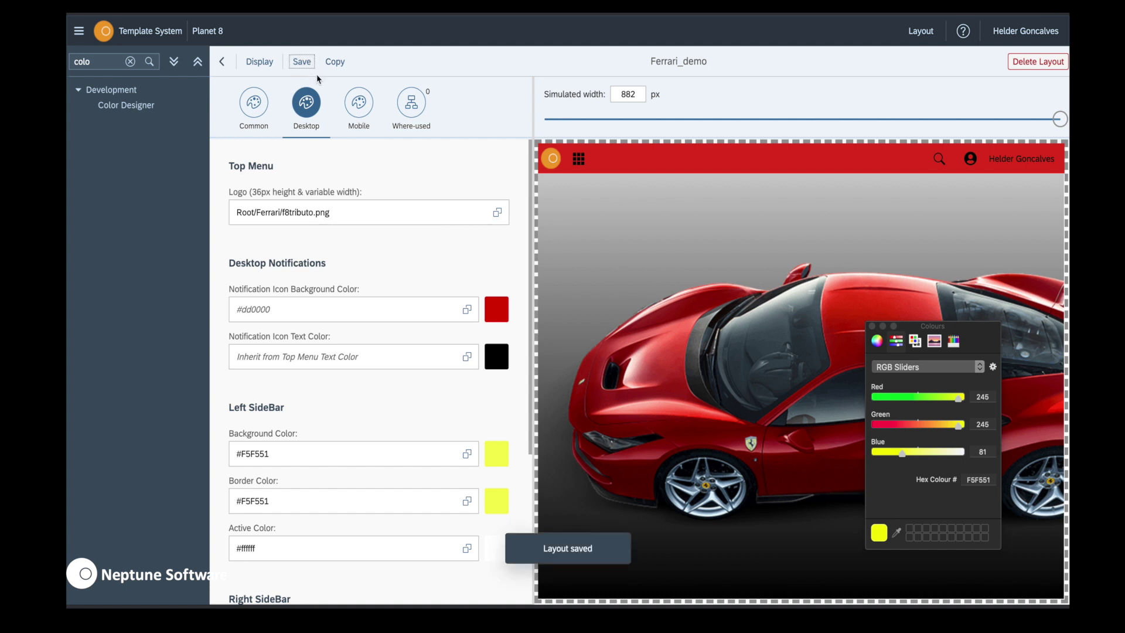
- Set the Mobile Top Menu logo to Ferrari-logo-2560x1440.png, save the layout and collapse the navigation sidebar
left_click(357, 110)
left_click(501, 212)
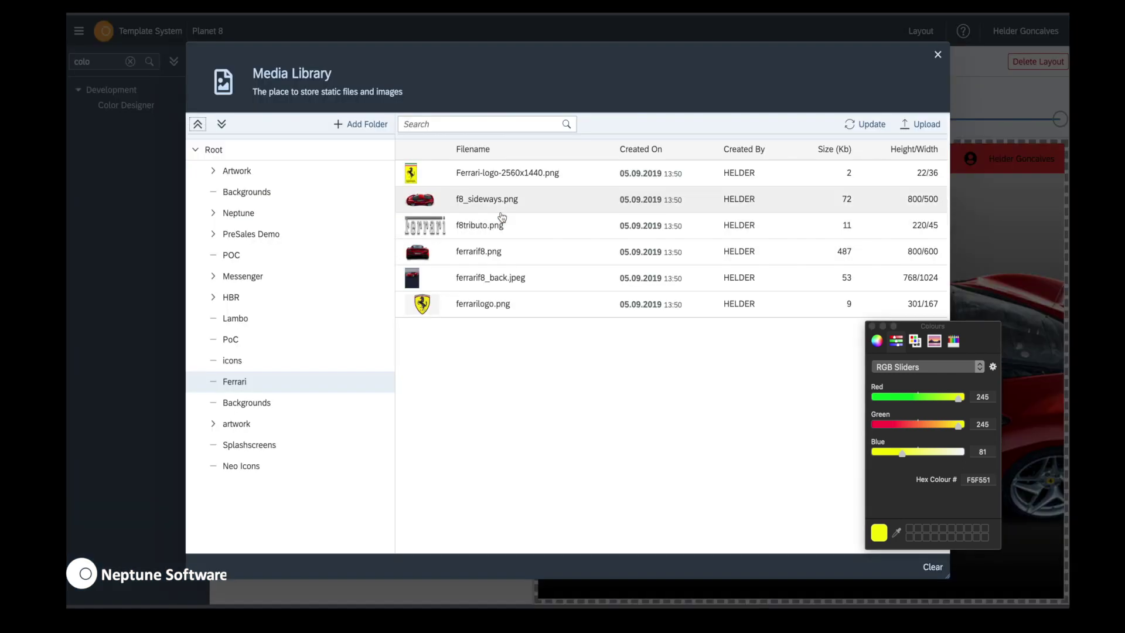
left_click(419, 181)
left_click(301, 62)
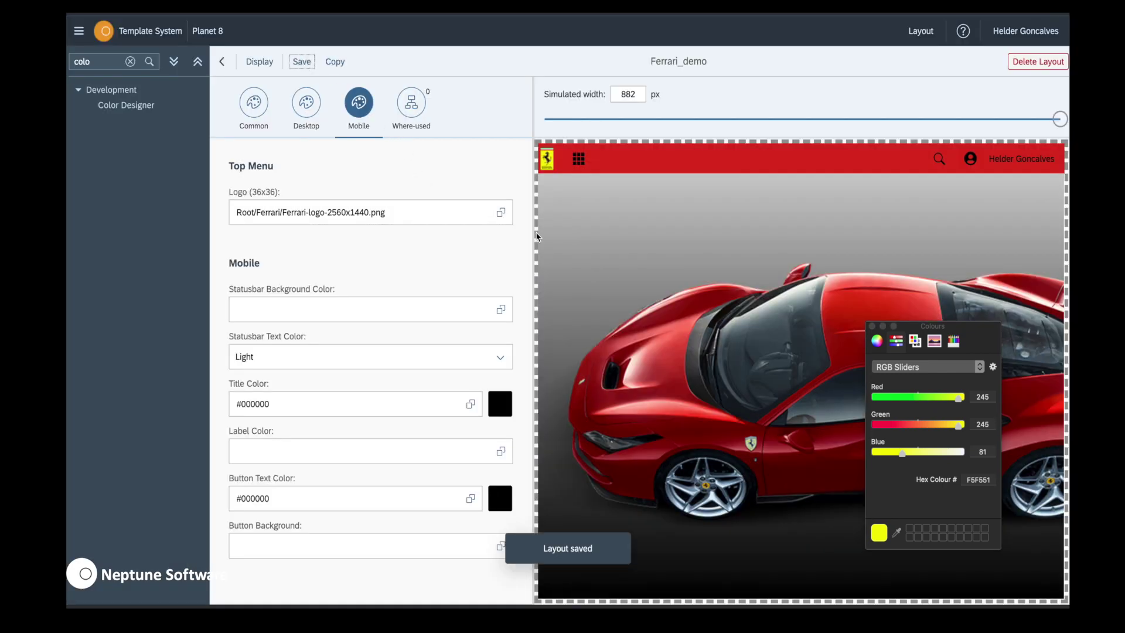
left_click(75, 29)
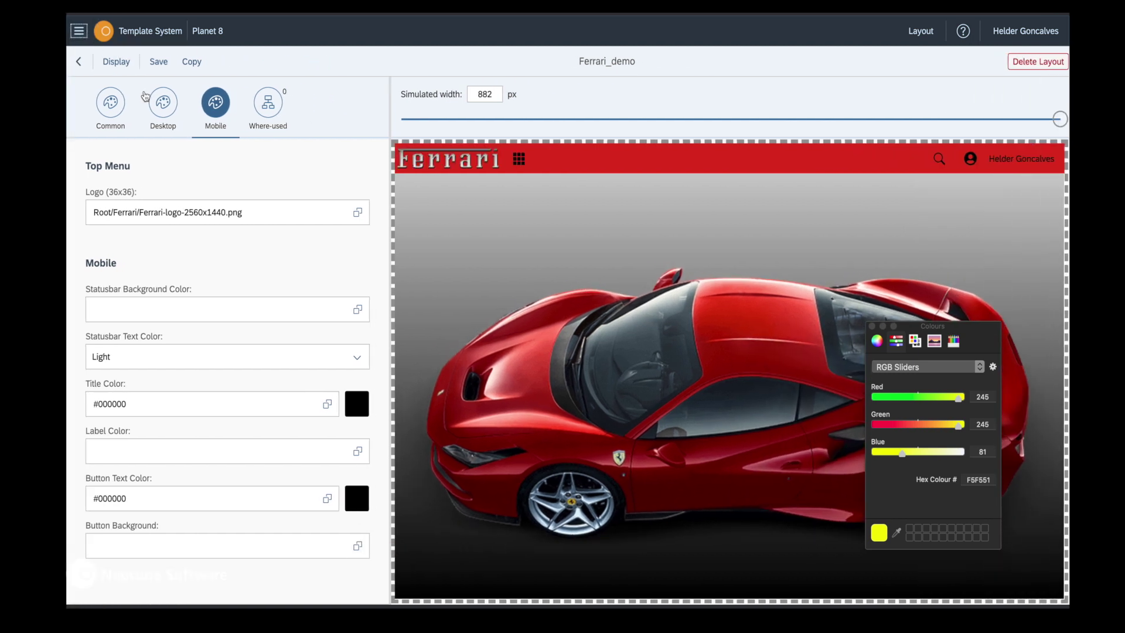
- Set the Desktop Notification Icon Background Color to the Ferrari palette yellow #f5f551
mouse_move(1060, 119)
left_mouse_down()
mouse_move(984, 121)
mouse_move(1061, 120)
left_mouse_up()
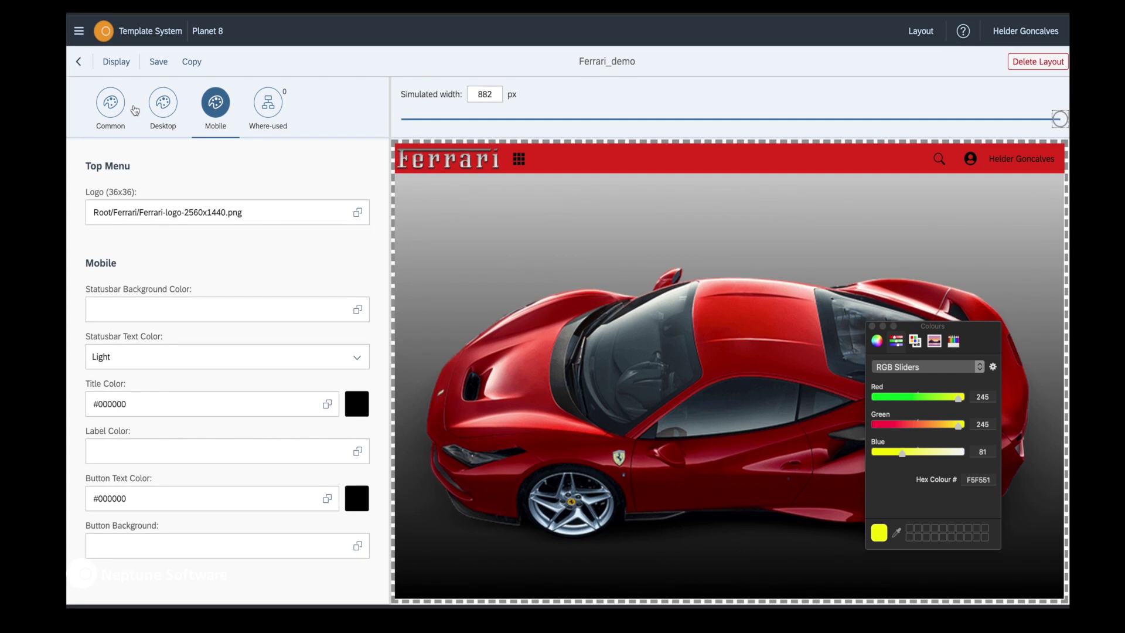
left_click(163, 105)
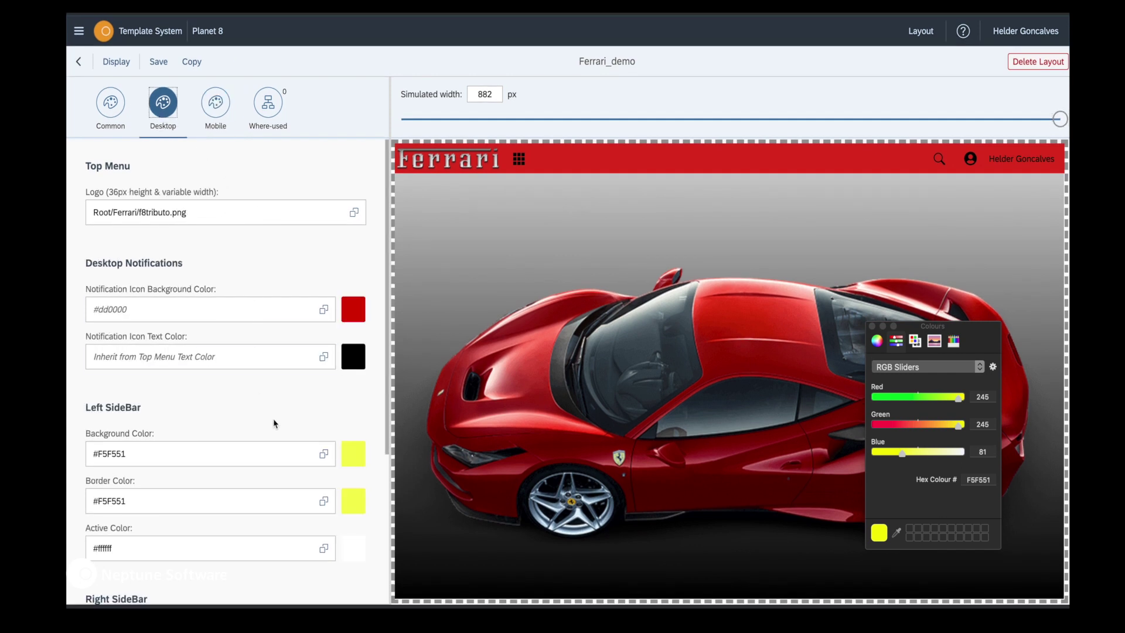
left_click(324, 314)
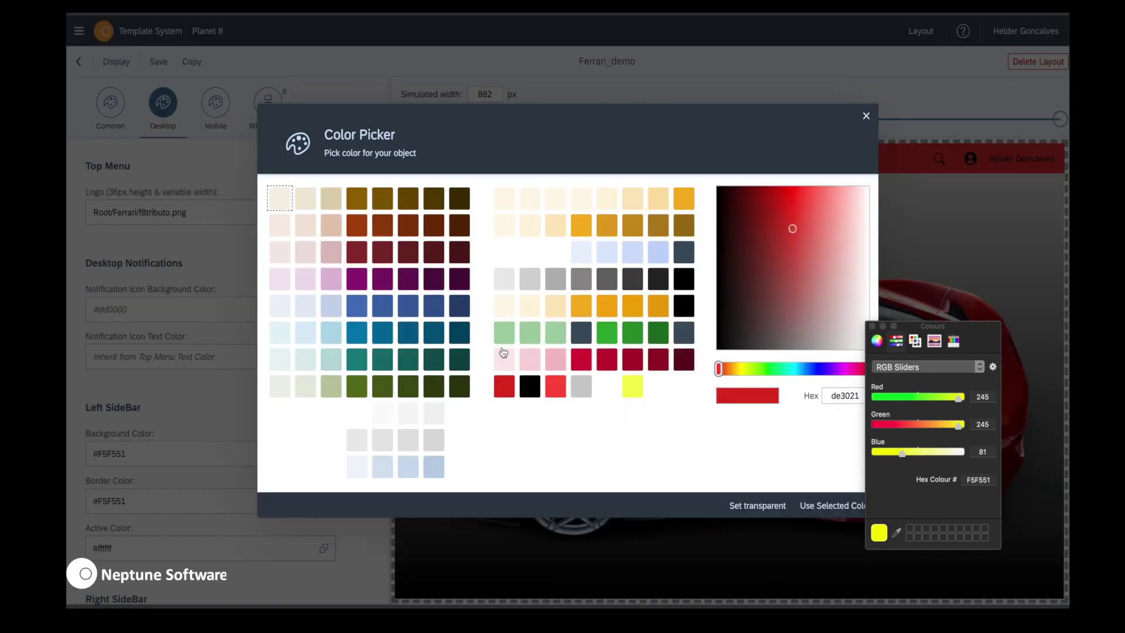
left_click(633, 386)
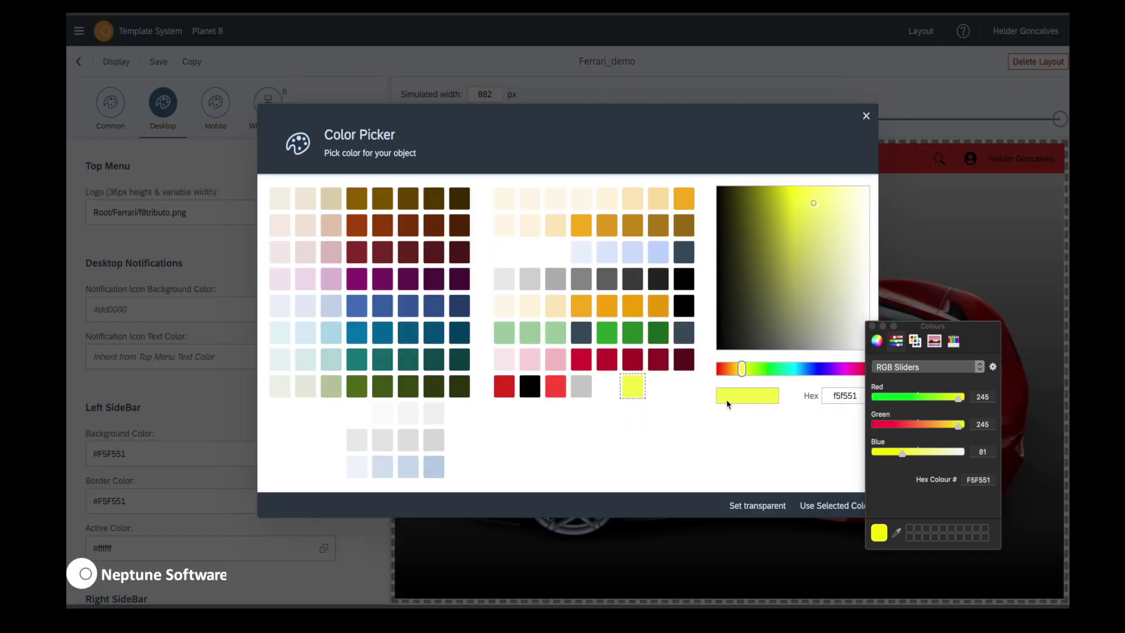
left_click(832, 506)
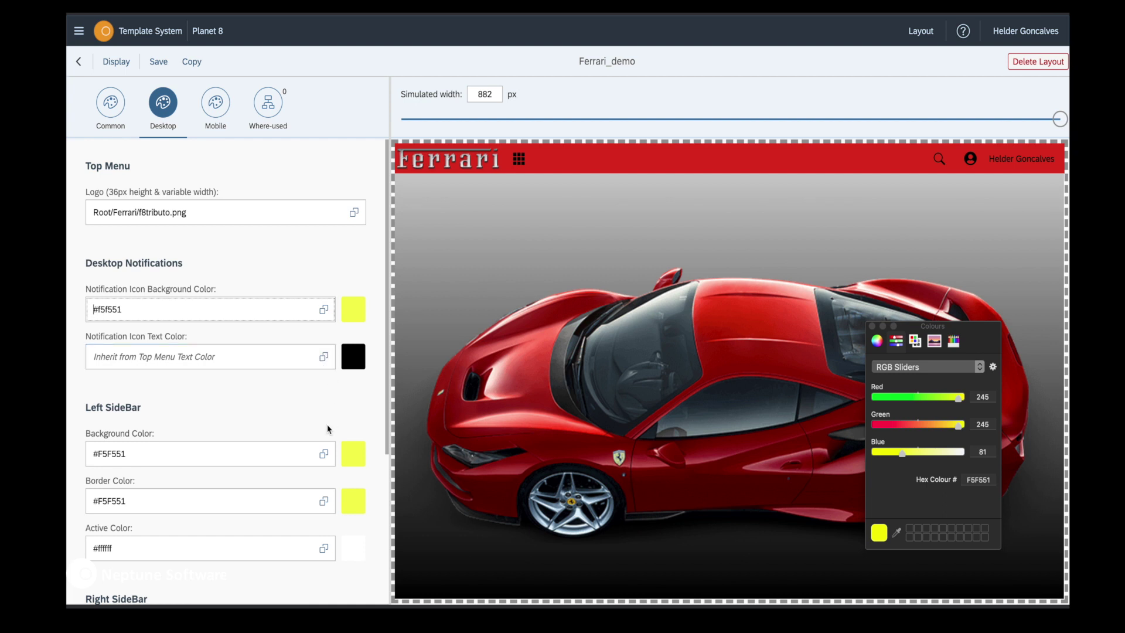
- Set the Left SideBar Background Color to white #ffffff and its Border Color to the Ferrari palette red #de3021
scroll(326, 430, "down", 3)
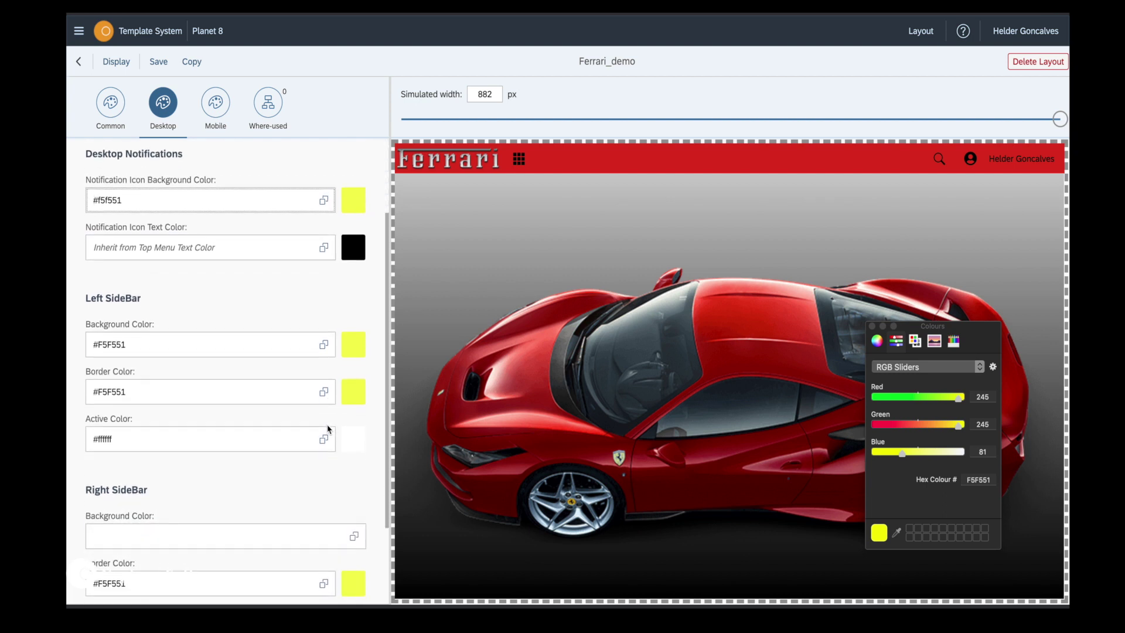
left_click(326, 345)
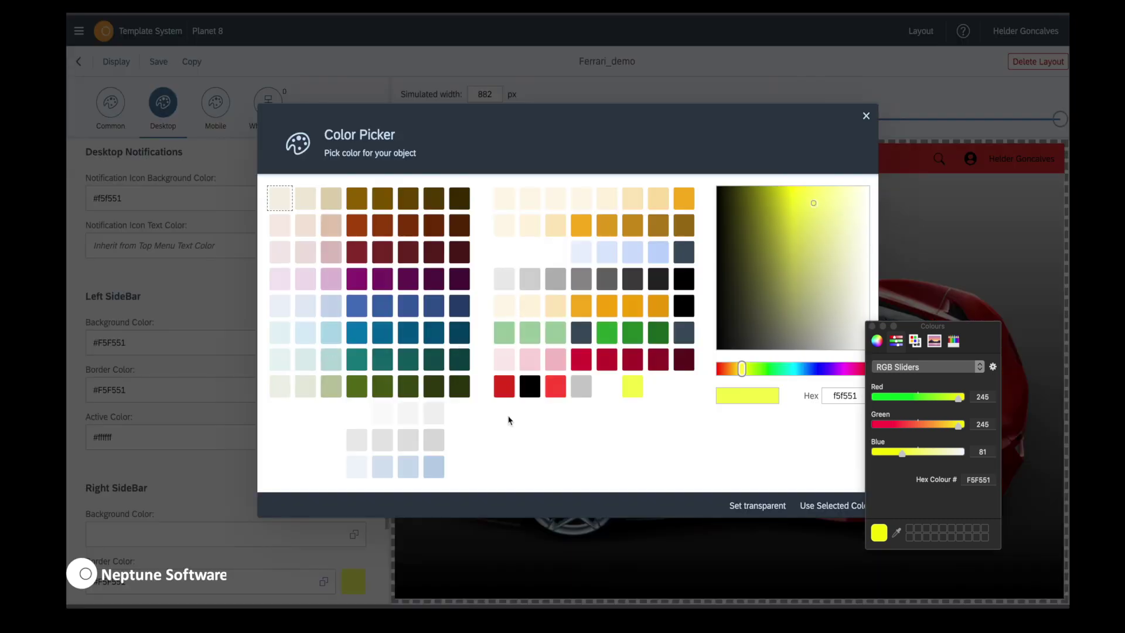
left_click(607, 390)
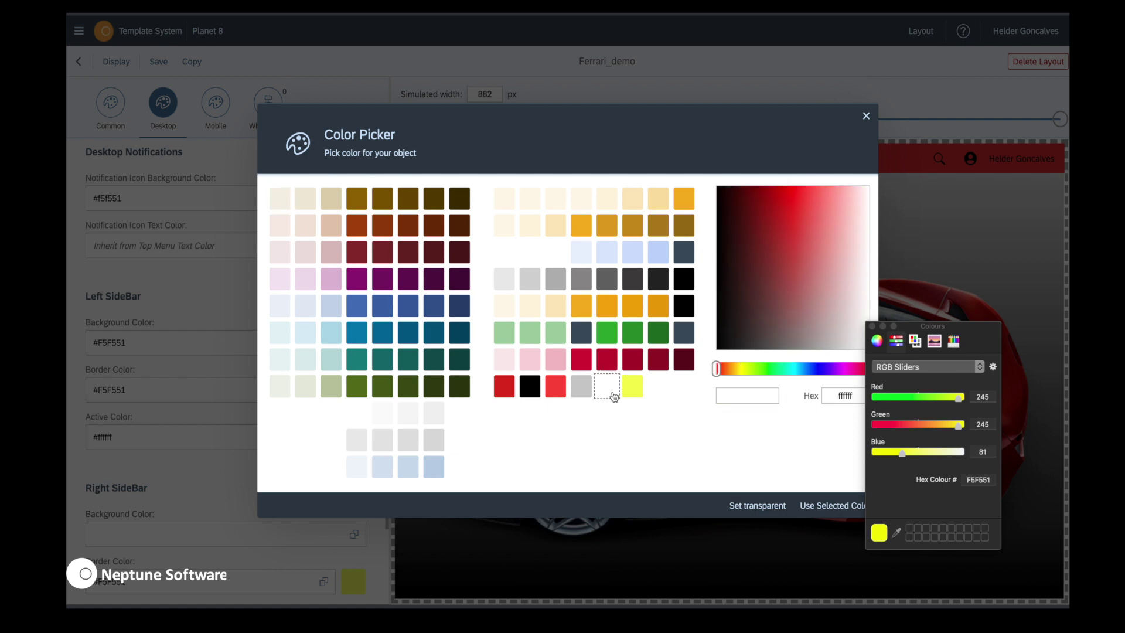
left_click(827, 506)
left_click(324, 390)
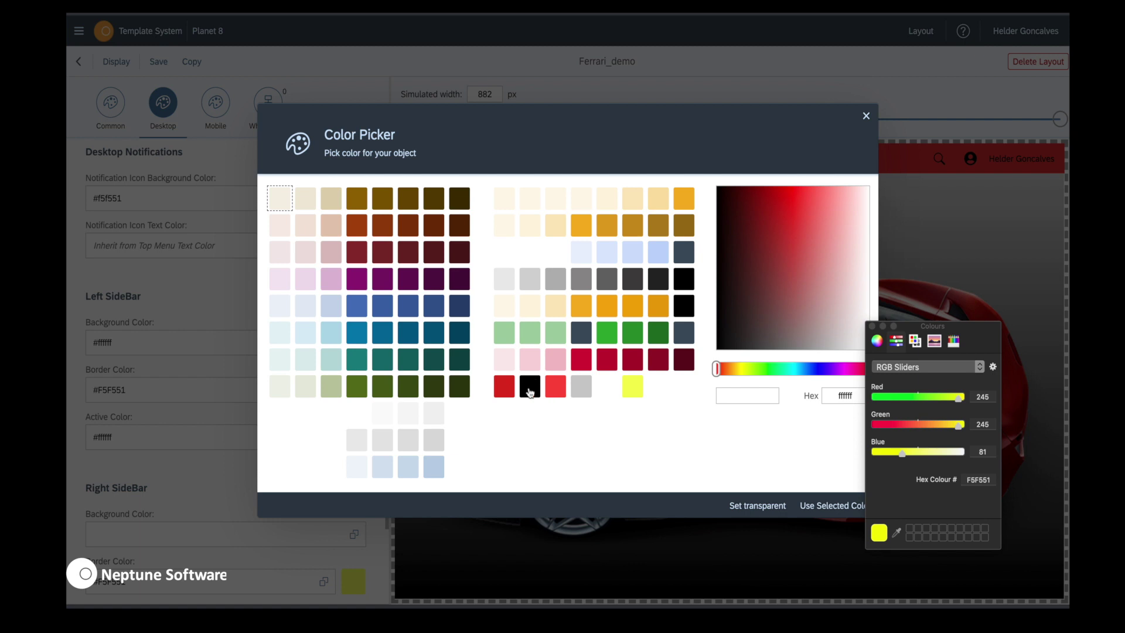
left_click(505, 388)
left_click(798, 503)
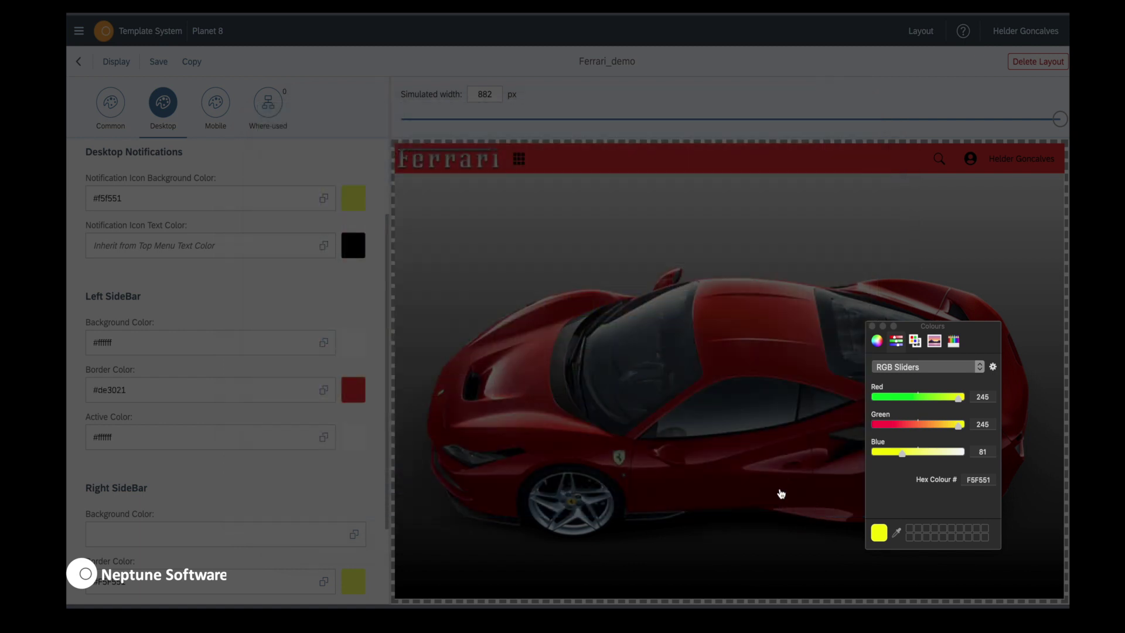
- Set the Left SideBar Active Color to the Ferrari palette grey #cccccc
left_click(324, 438)
left_click(588, 389)
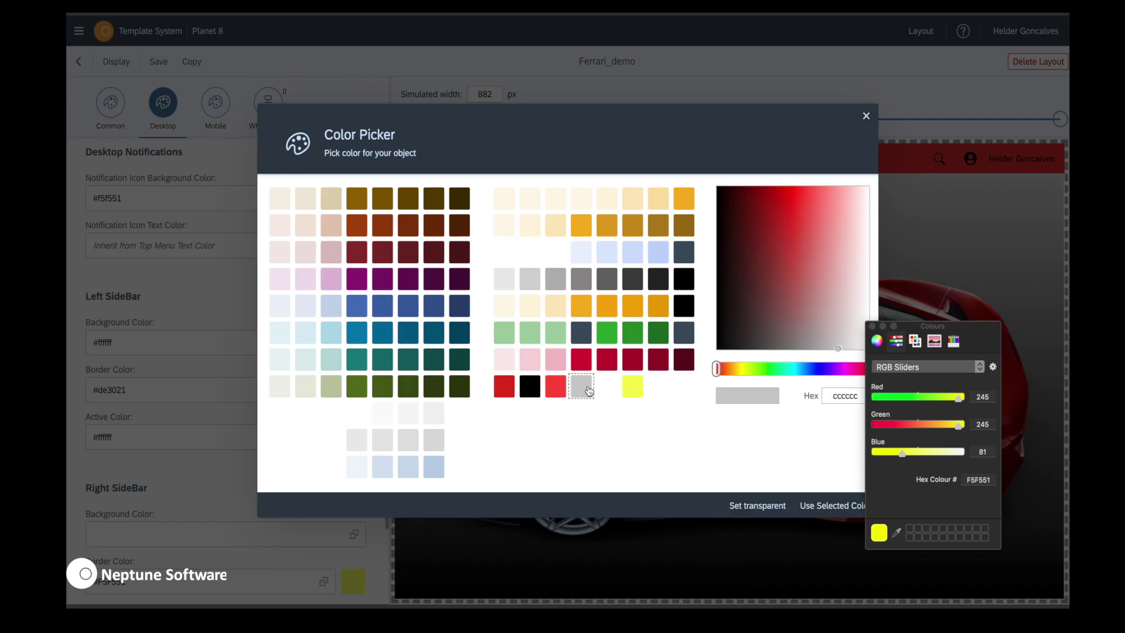
left_click(843, 506)
scroll(311, 443, "down", 3)
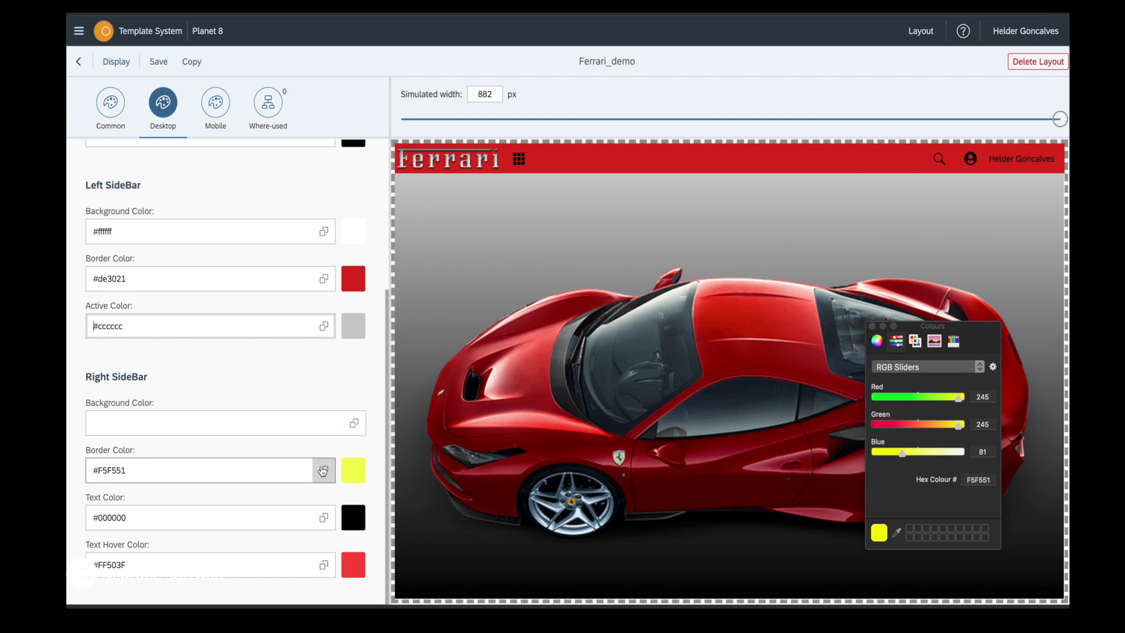
scroll(323, 470, "up", 6)
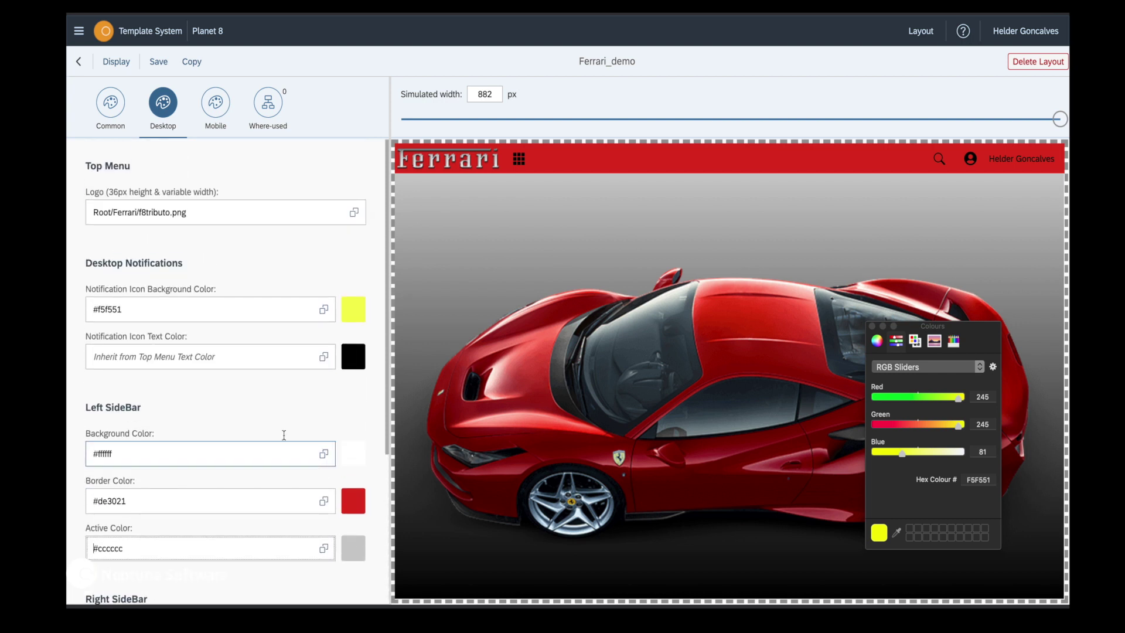
- Set the Top Menu Text Color in the layout's common settings to white
left_click(110, 104)
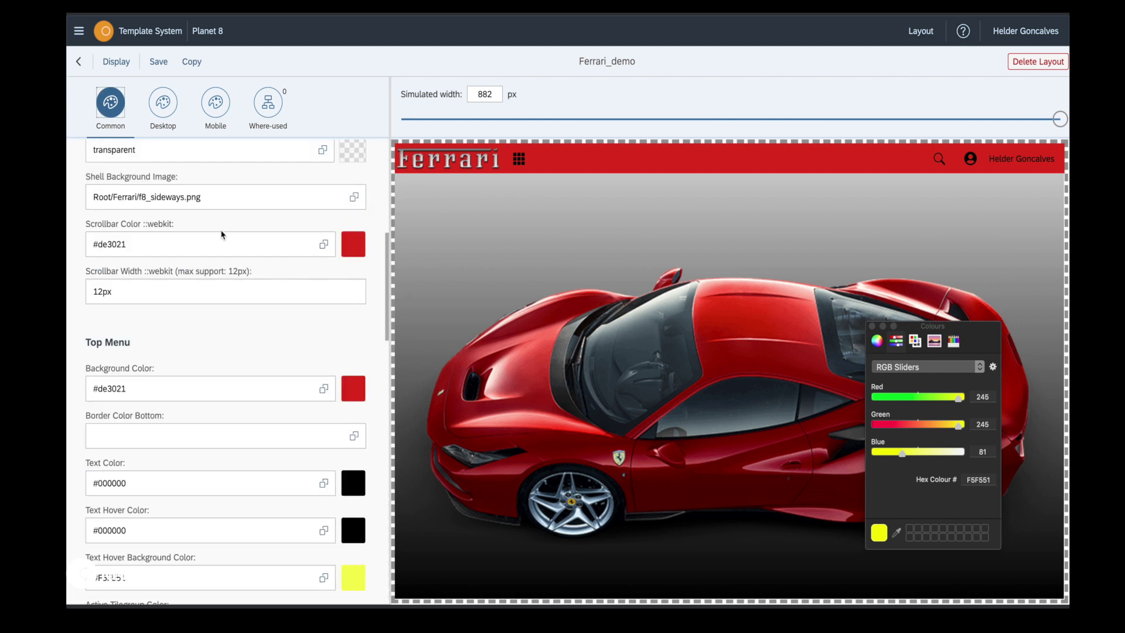
left_click(221, 235)
left_click(221, 234)
scroll(221, 234, "up", 7)
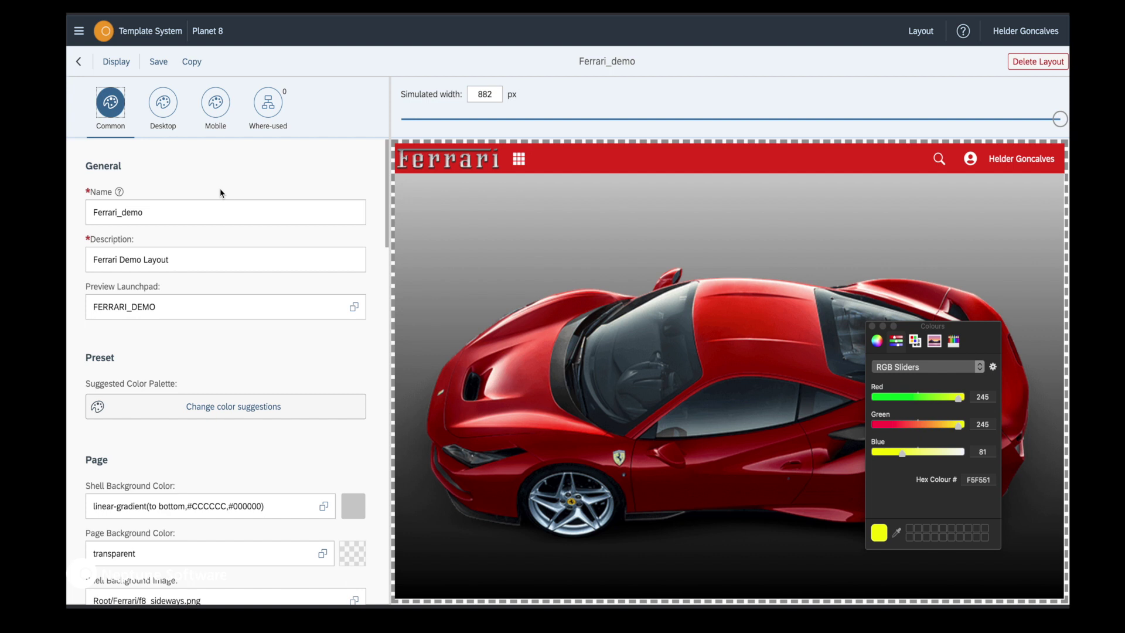
- Choose a mobile client with tile content as the layout's Preview Launchpad and check the preview at a narrower simulated width
left_click(354, 307)
left_click(492, 141)
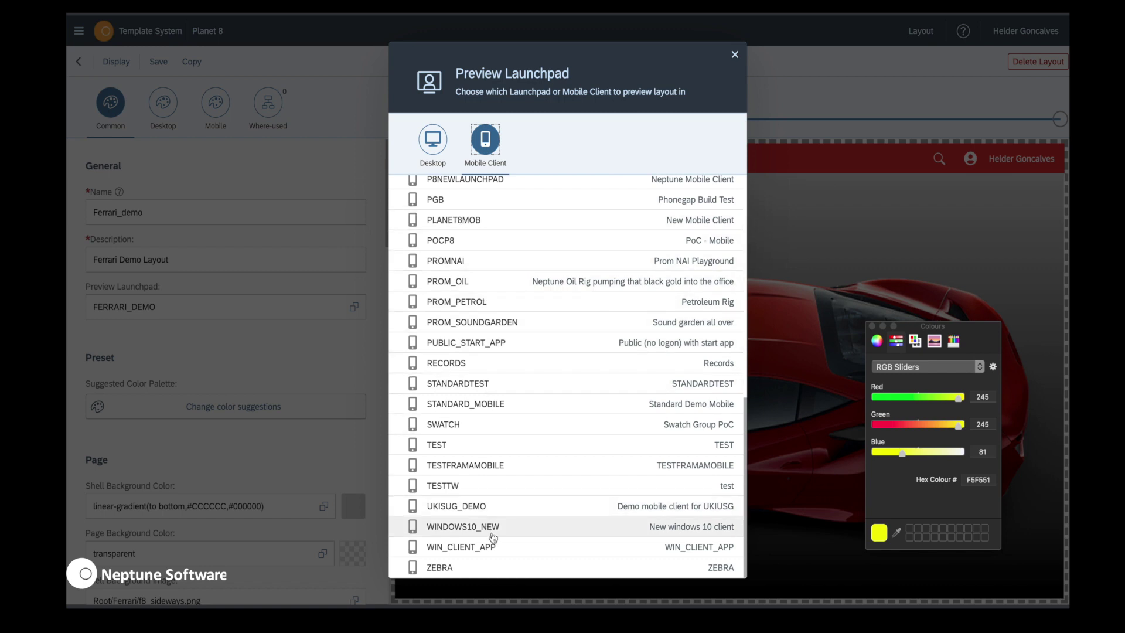
scroll(493, 537, "up", 5)
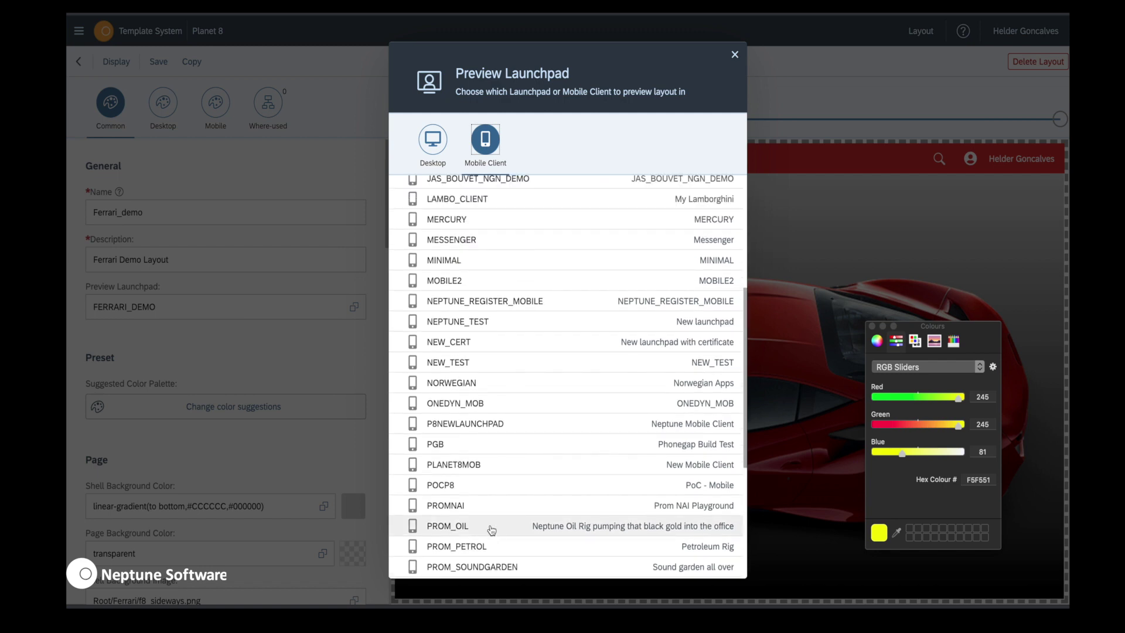
left_click(486, 247)
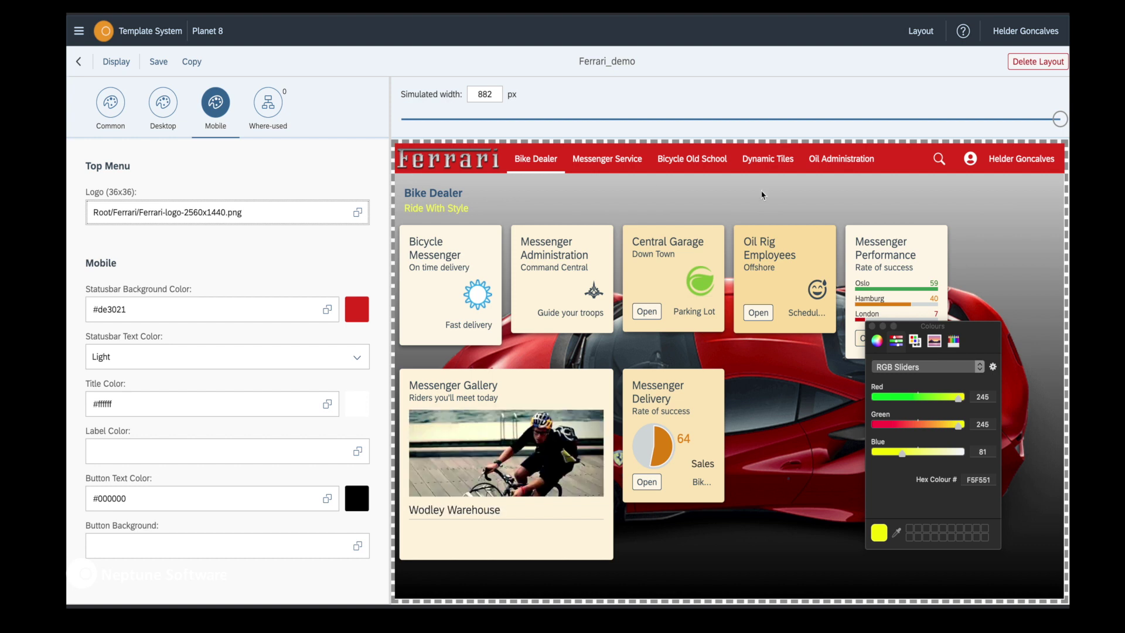
left_click_drag(1060, 119, 666, 120)
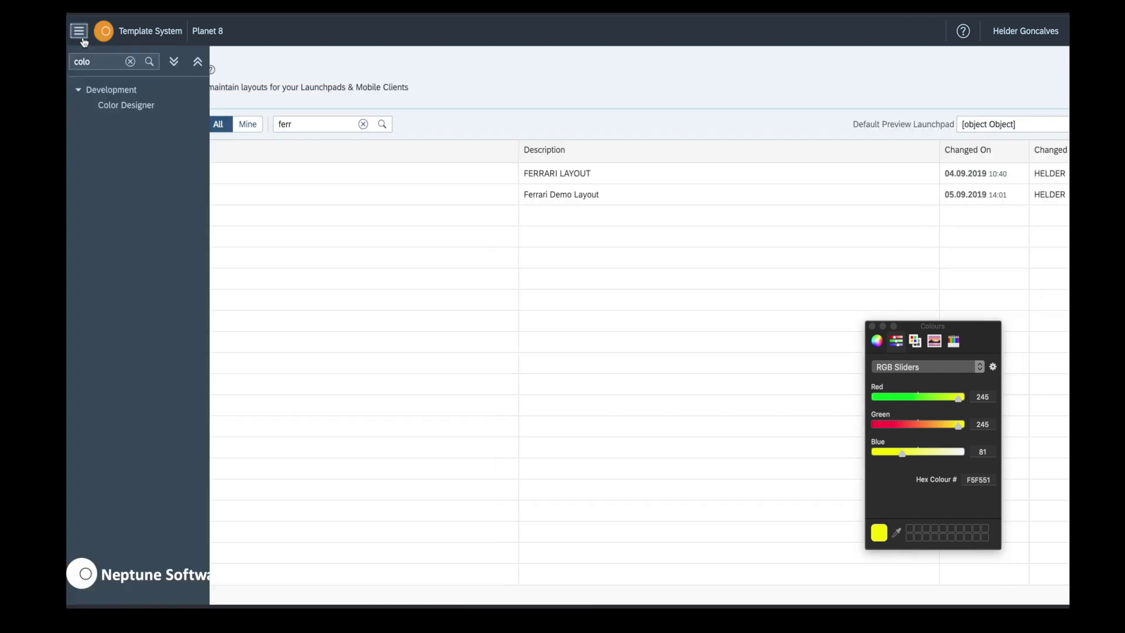
- Find the Launchpad tool by searching "lau", restrict its list to own entries, sort by Changed On descending and open Ferrari_demo
double_click(88, 62)
type("lau")
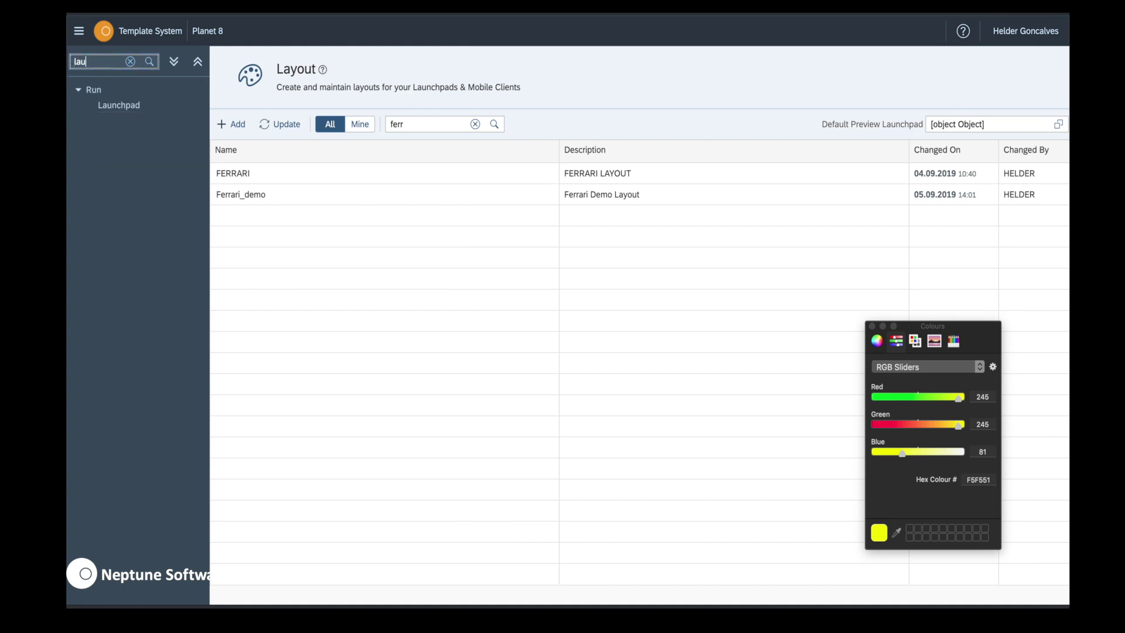
left_click(114, 109)
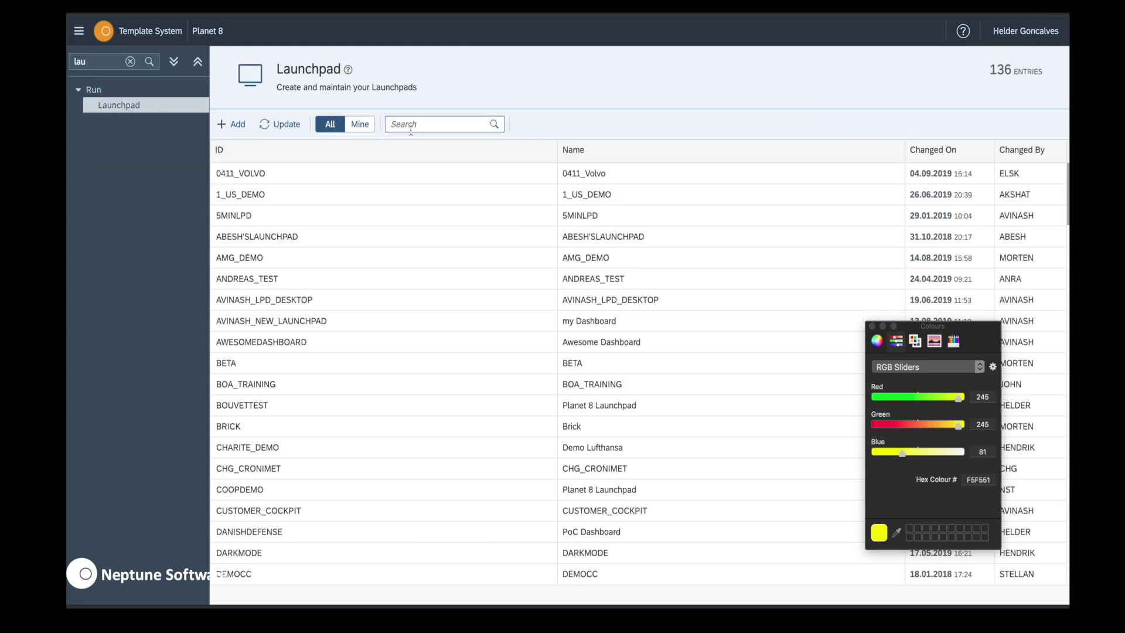
left_click(359, 126)
left_click(955, 150)
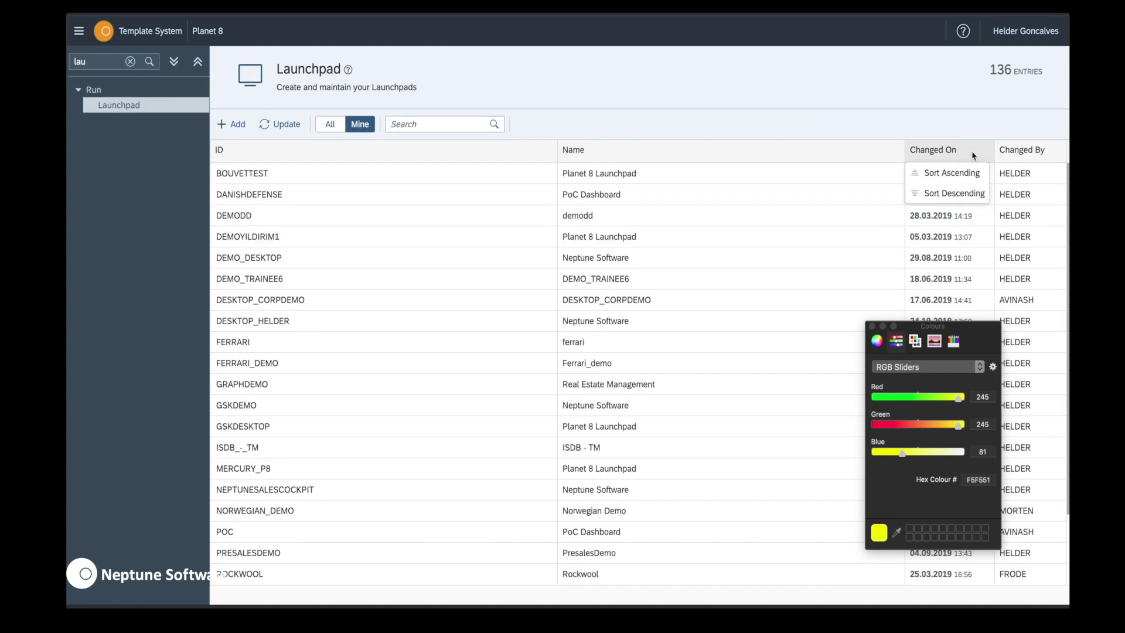
left_click(942, 191)
left_click(398, 174)
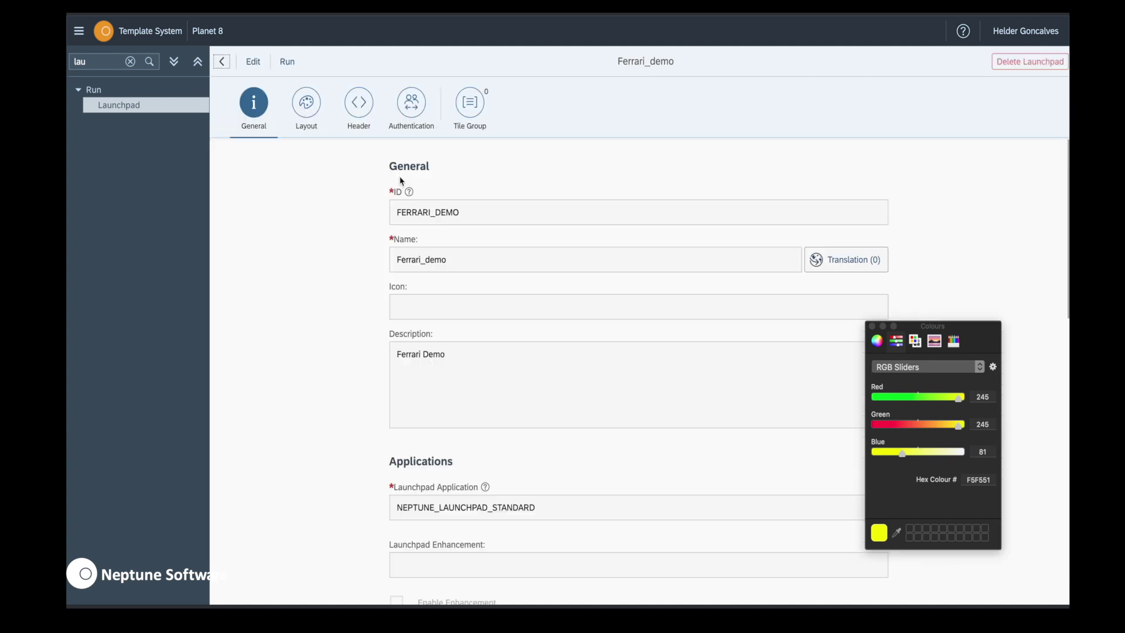
- Add the Ferrari_demo layout to the launchpad's layouts and save the launchpad
left_click(307, 116)
left_click(253, 62)
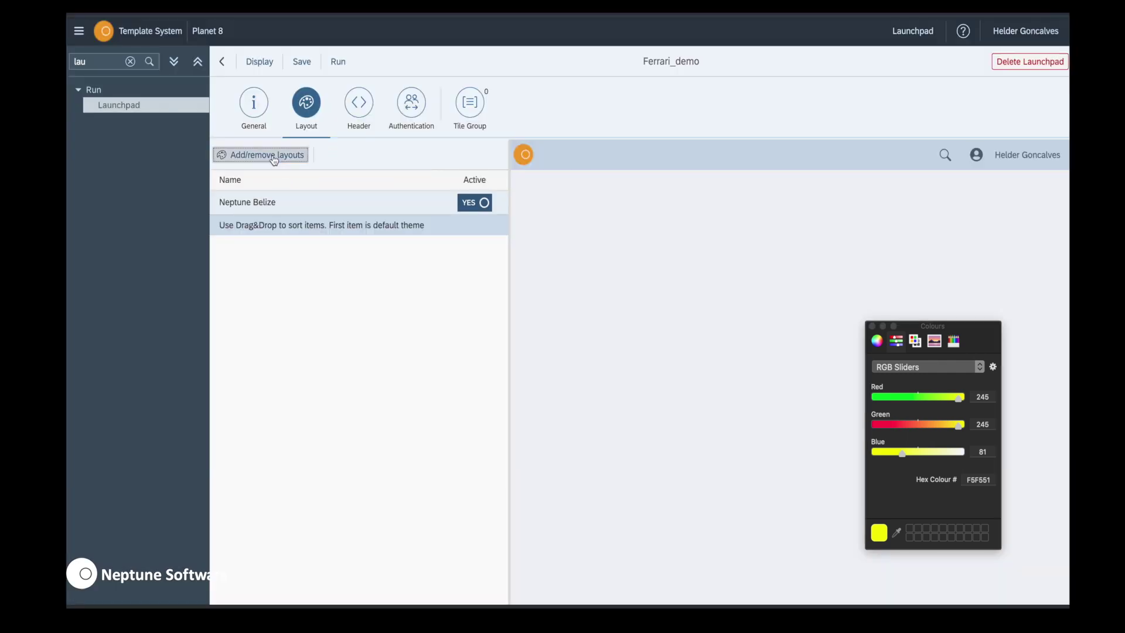
left_click(273, 157)
left_click(344, 132)
type("ferra")
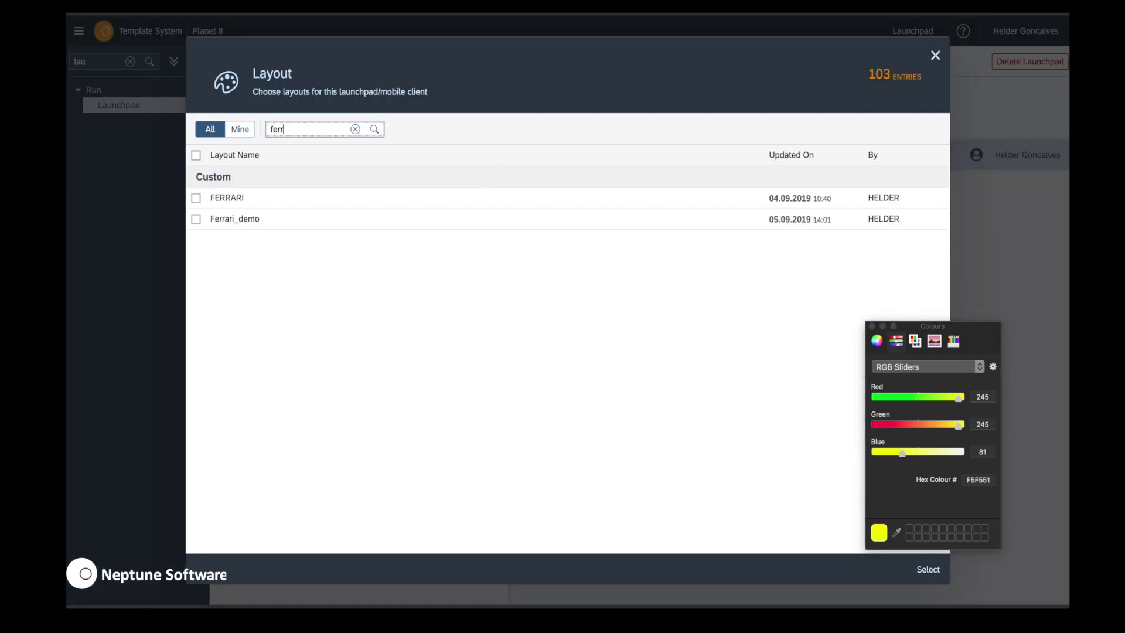
left_click(217, 221)
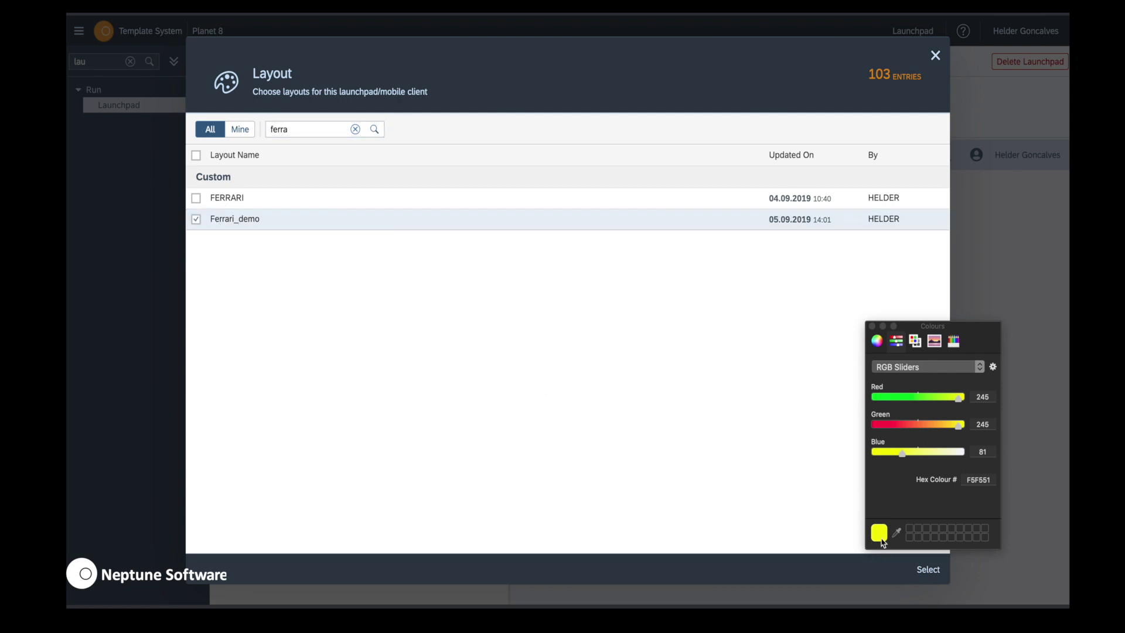
left_click(928, 569)
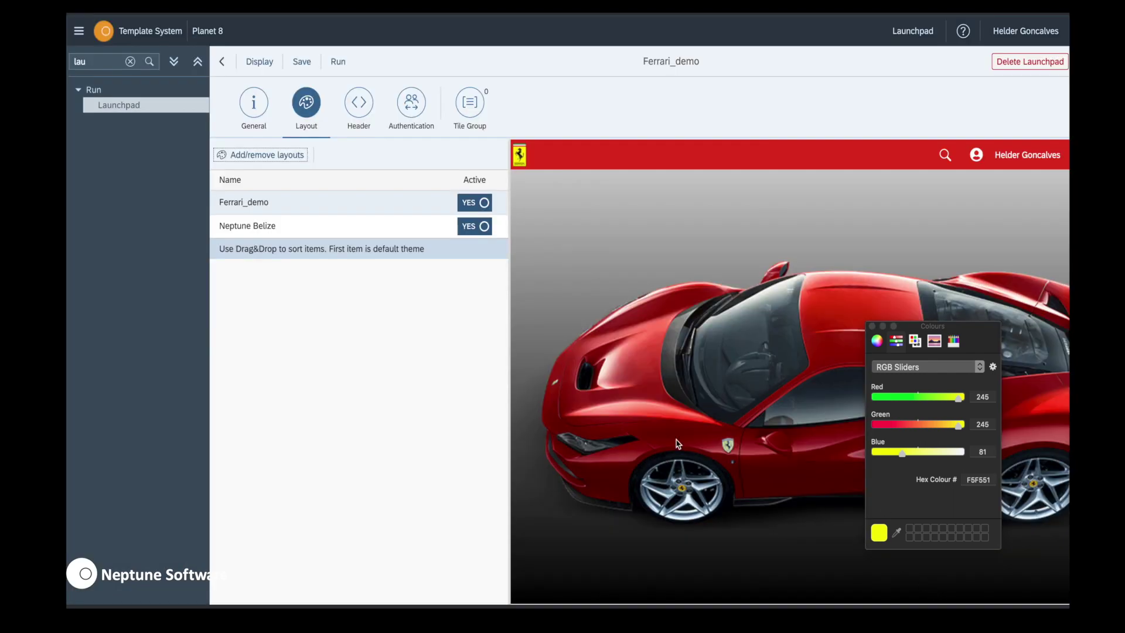
left_click(302, 62)
- Add the Warehouse Management tile group to the launchpad, finding it with the search term "ware"
left_click(469, 105)
left_click(231, 155)
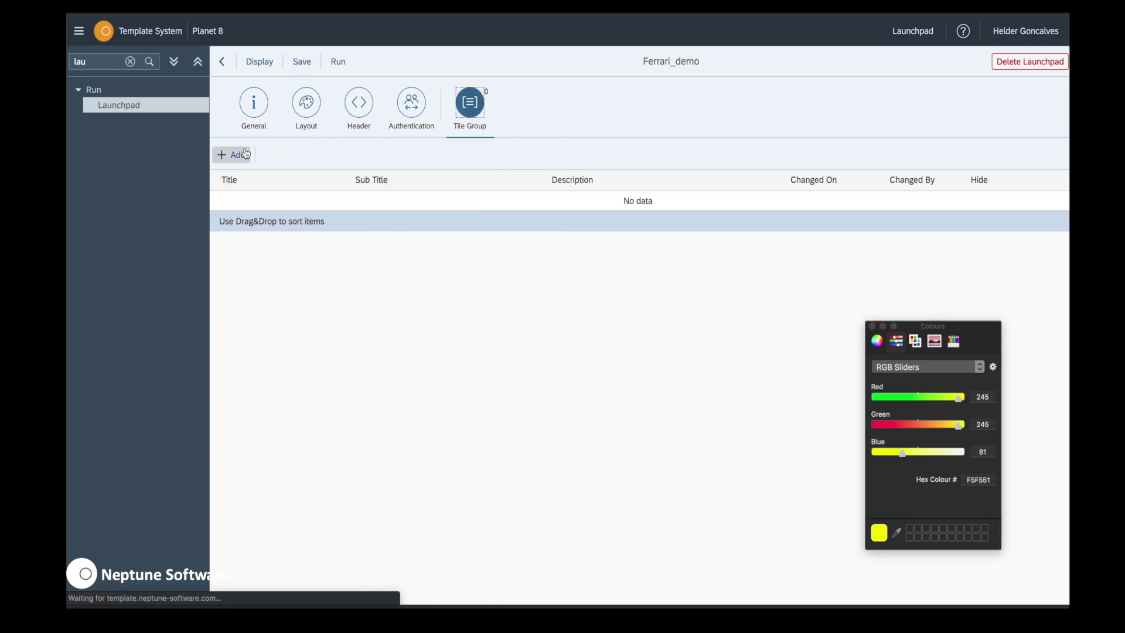
type("ware")
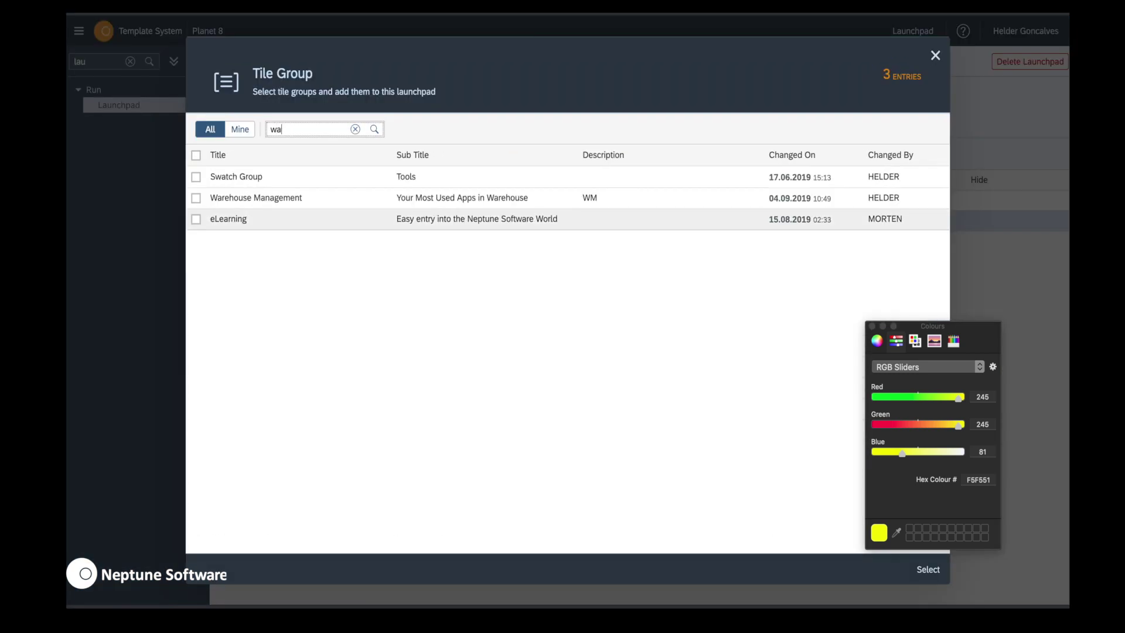
left_click(258, 178)
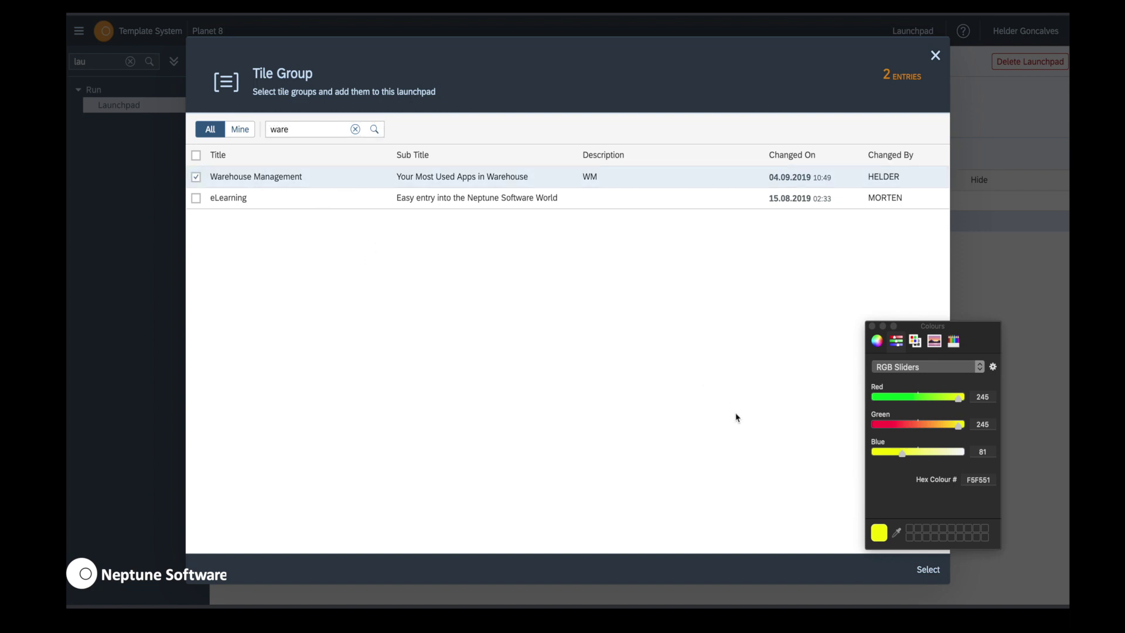
left_click(930, 569)
- Add the tile groups Demo Group ColorSet1, ColorSet10, ColorSet11 and ColorSet2 to the launchpad and save it
left_click(231, 155)
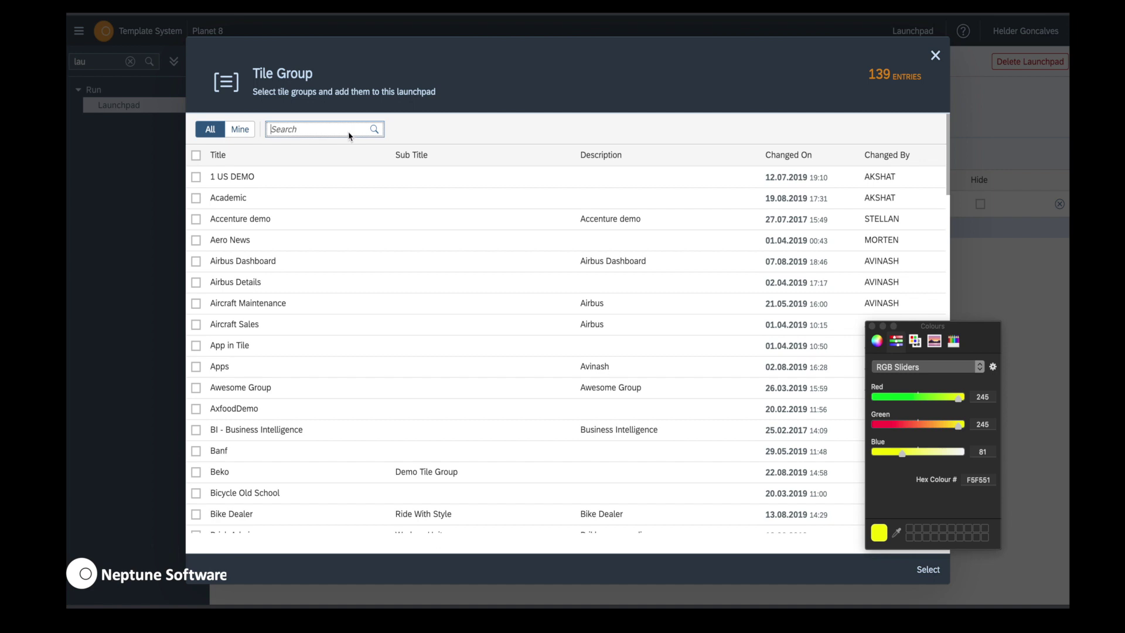
scroll(377, 369, "down", 5)
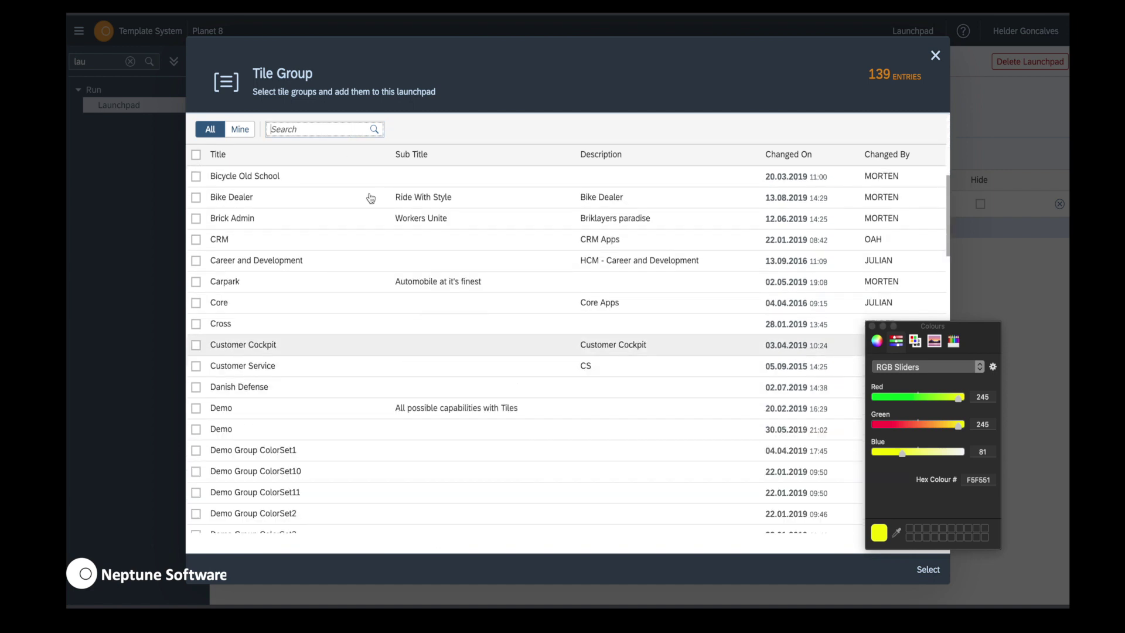
left_click(196, 451)
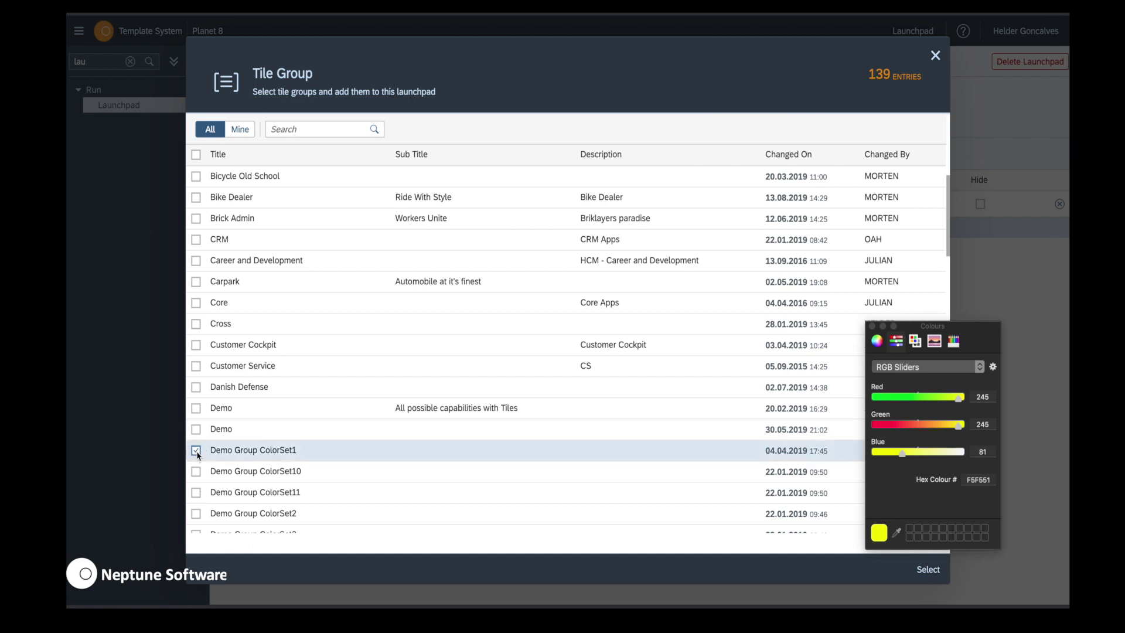
left_click(196, 472)
left_click(197, 492)
left_click(196, 514)
left_click(939, 571)
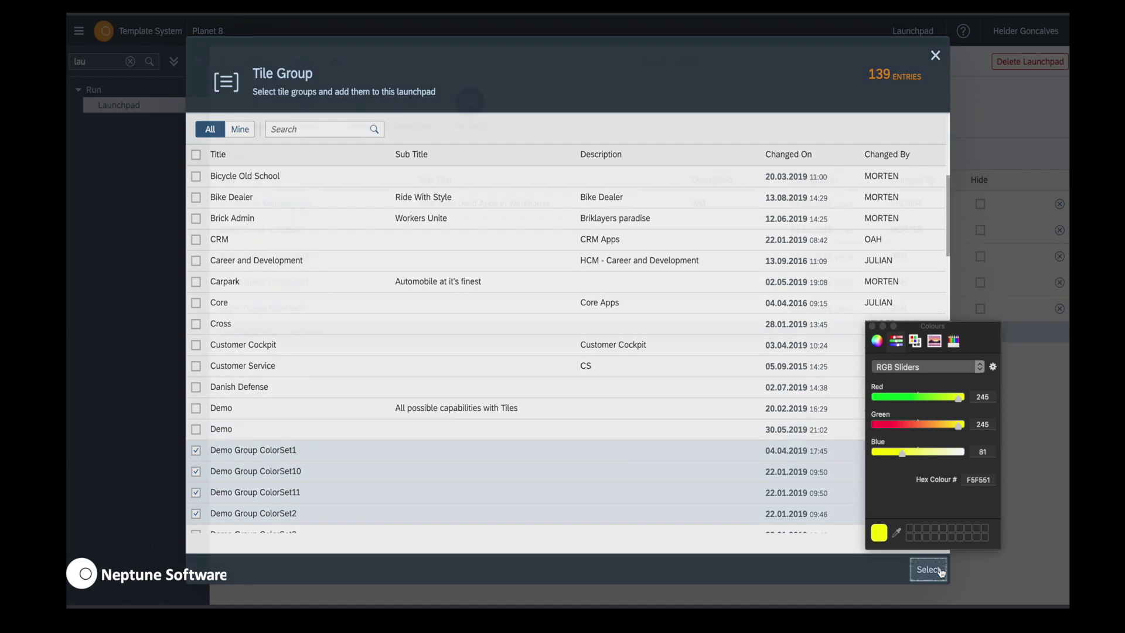
left_click(303, 62)
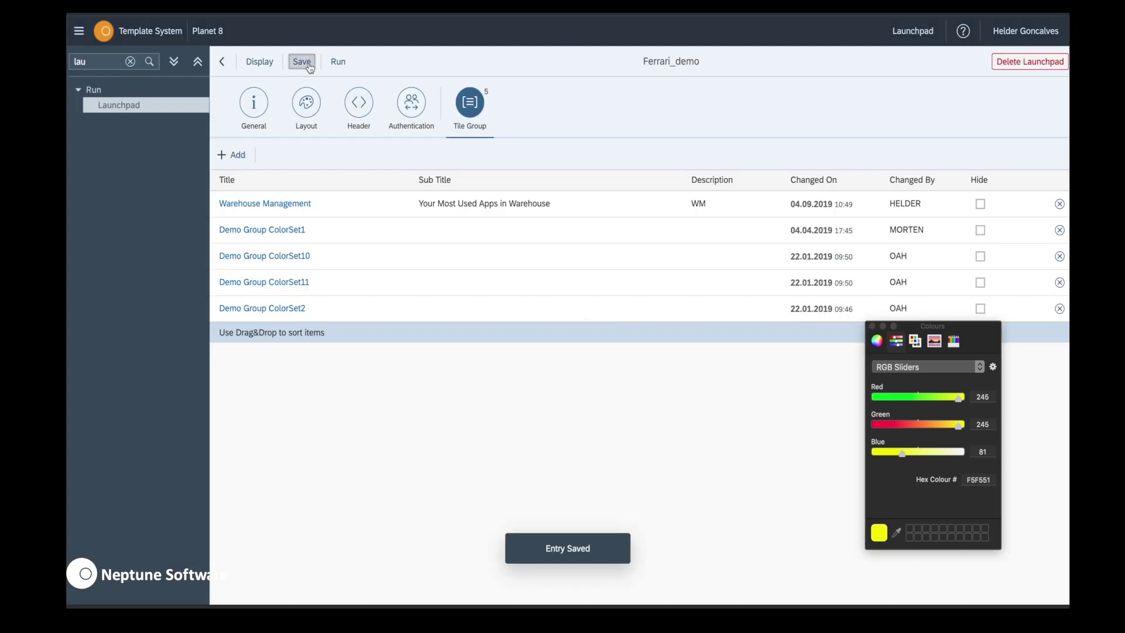
- Run the Ferrari_demo launchpad, look through its four Demo Group ColorSet tile groups and return to Warehouse Management
left_click(338, 62)
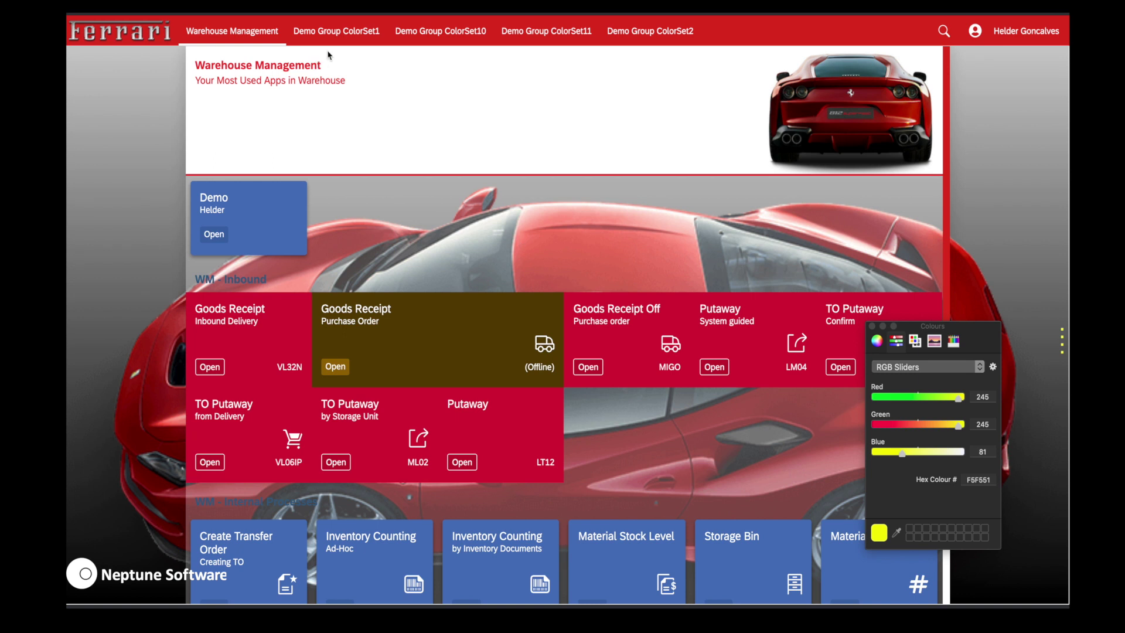
left_click(338, 34)
left_click(427, 35)
left_click(528, 41)
left_click(649, 34)
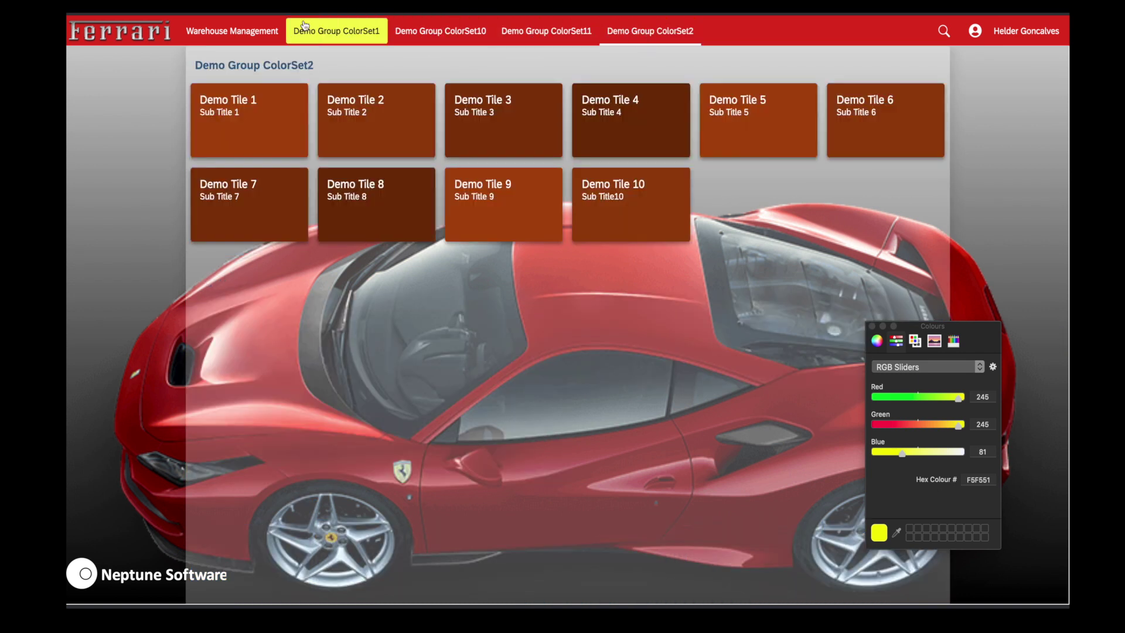
left_click(250, 31)
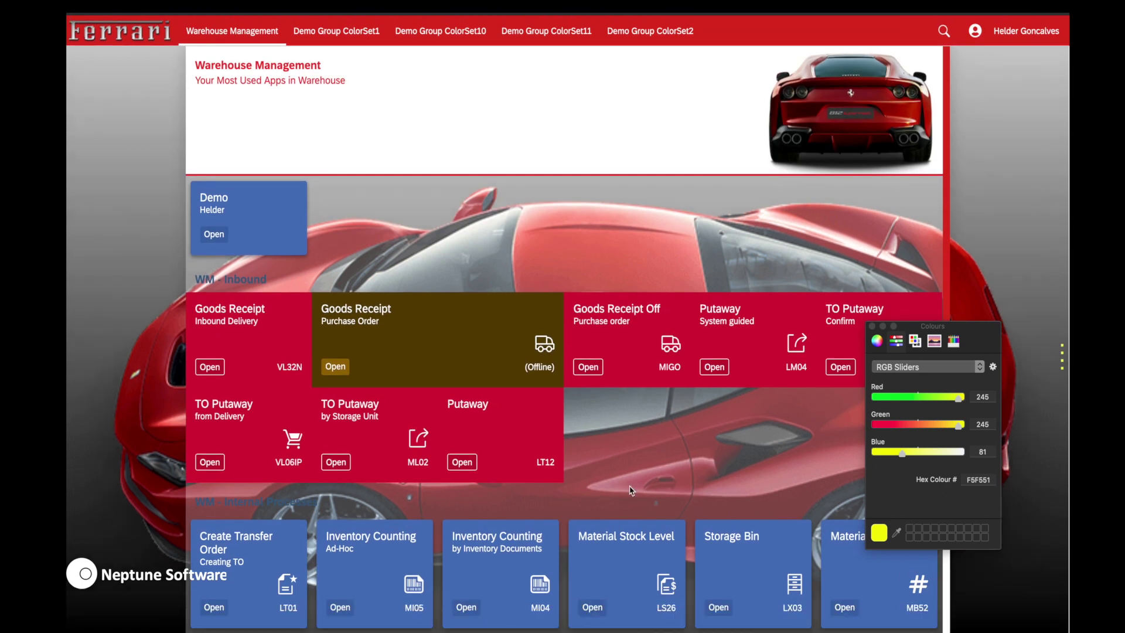
- Examine the Warehouse Management tiles, test the section links to WM - Inbound and back, and recheck the tile group navigation
scroll(484, 467, "down", 3)
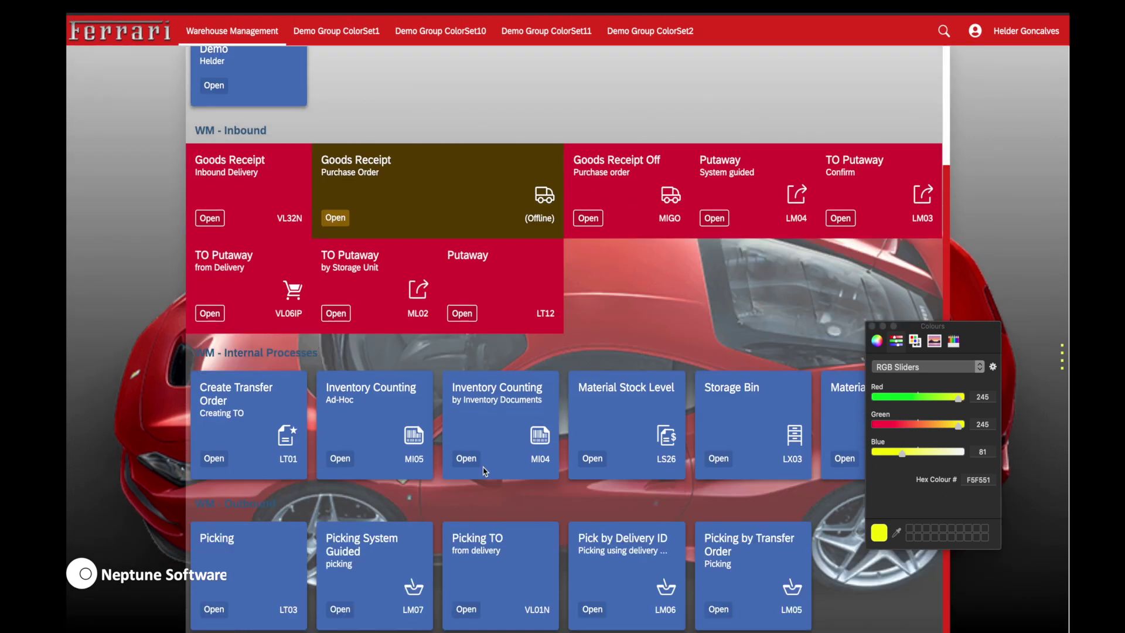
left_click(871, 325)
scroll(849, 315, "up", 3)
mouse_move(1058, 355)
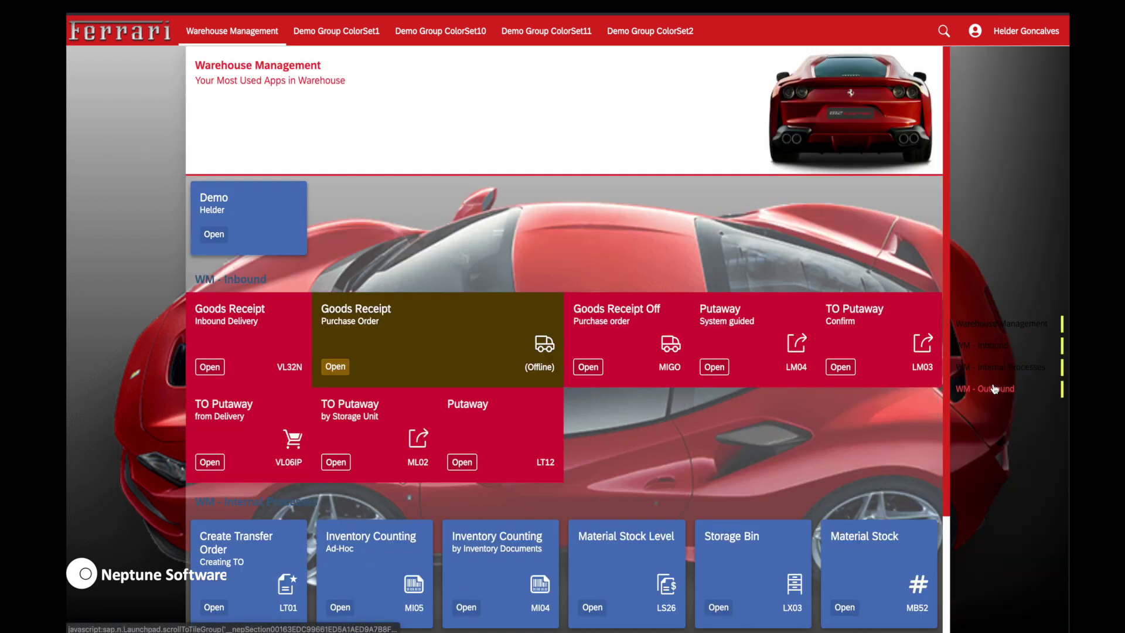
left_click(988, 349)
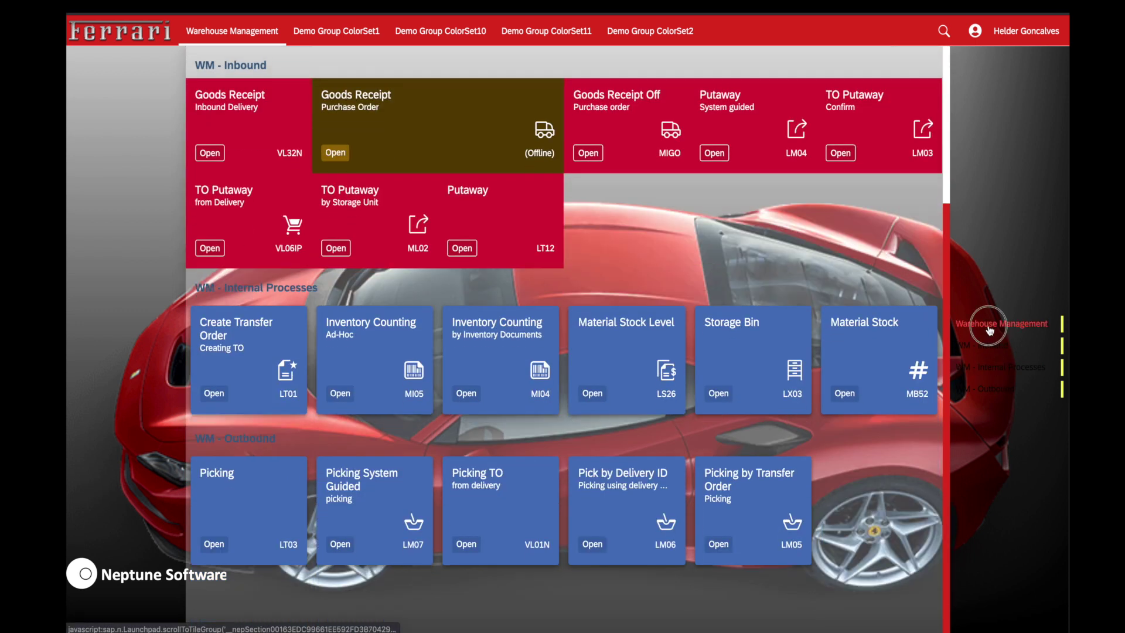
left_click(982, 326)
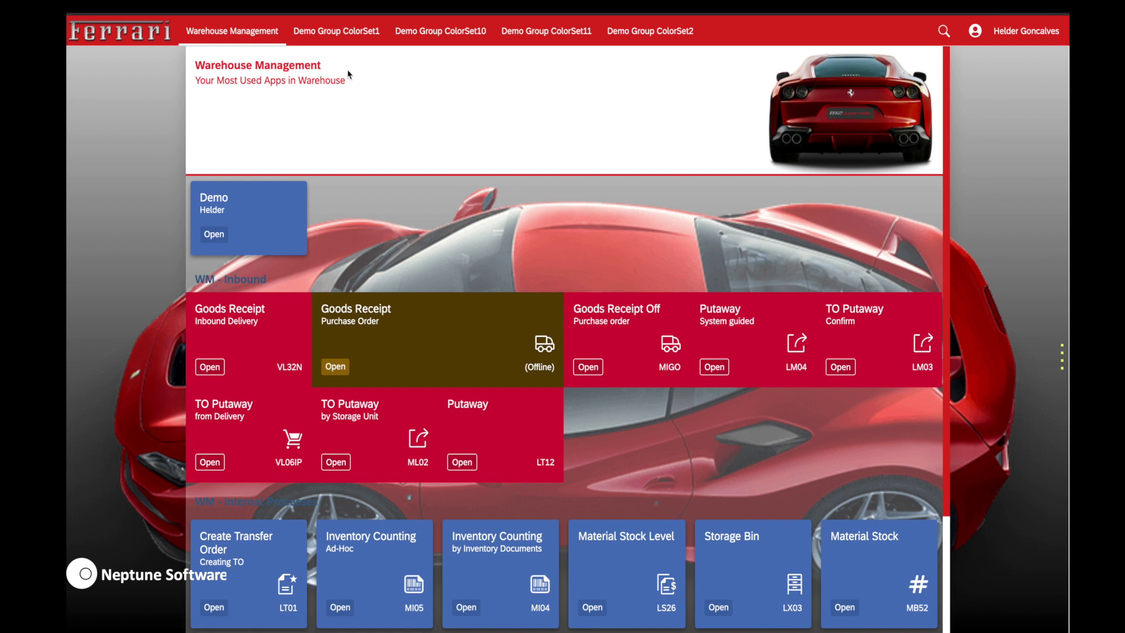
left_click(337, 30)
left_click(420, 32)
left_click(246, 36)
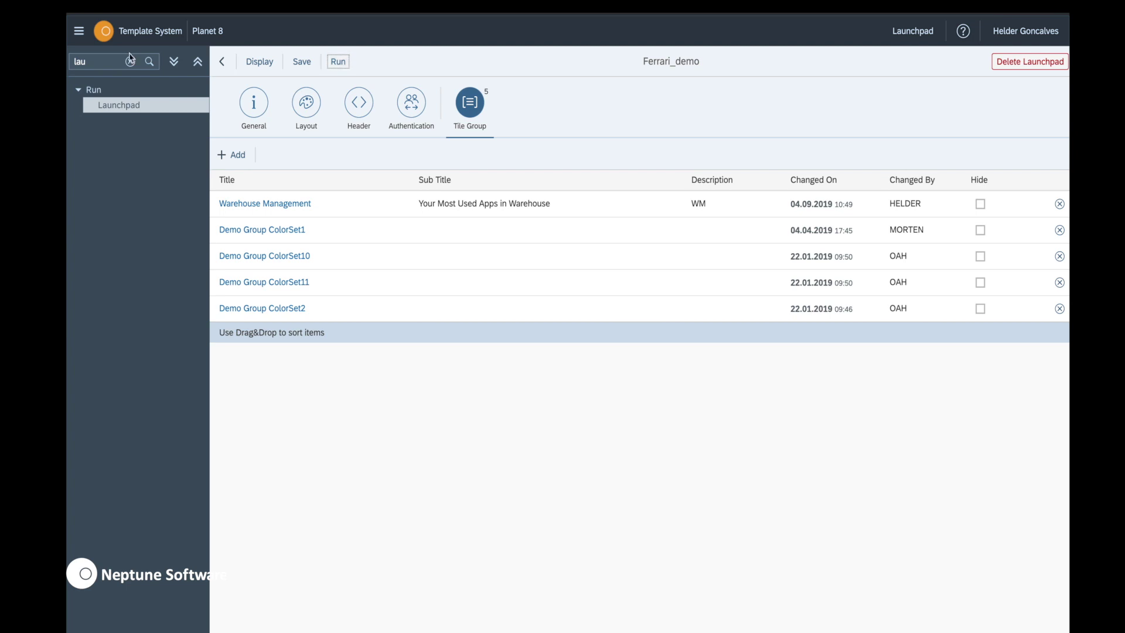
- Find the Tile Group tool by searching "tile" and create a tile group titled Ferrari_demo_tg
triple_click(109, 62)
key("BackSpace")
type("tile")
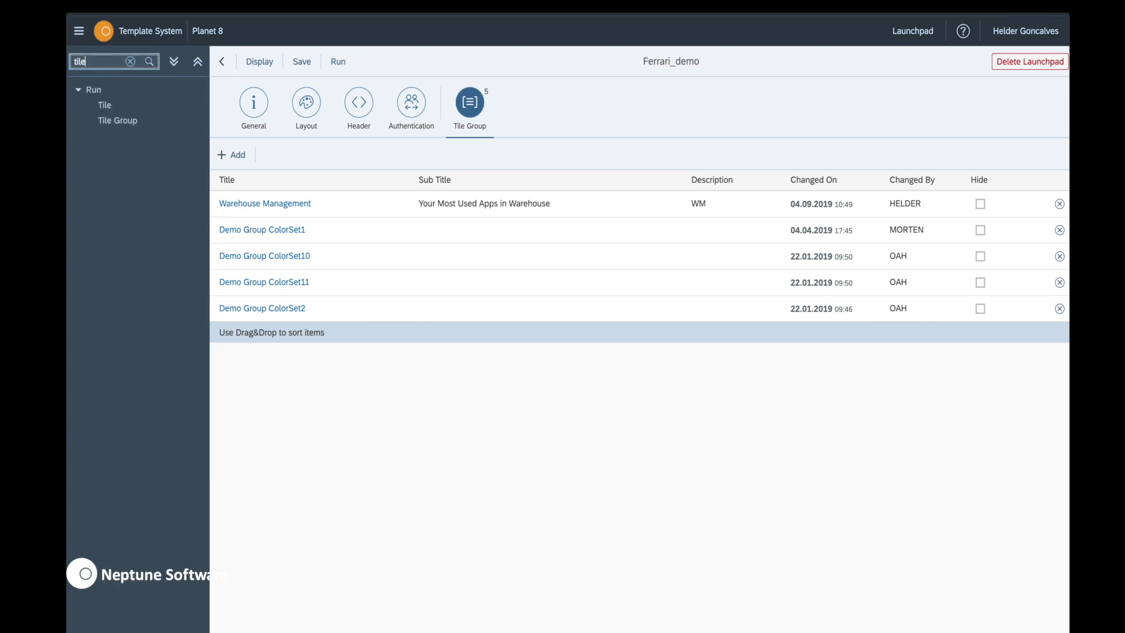
left_click(118, 121)
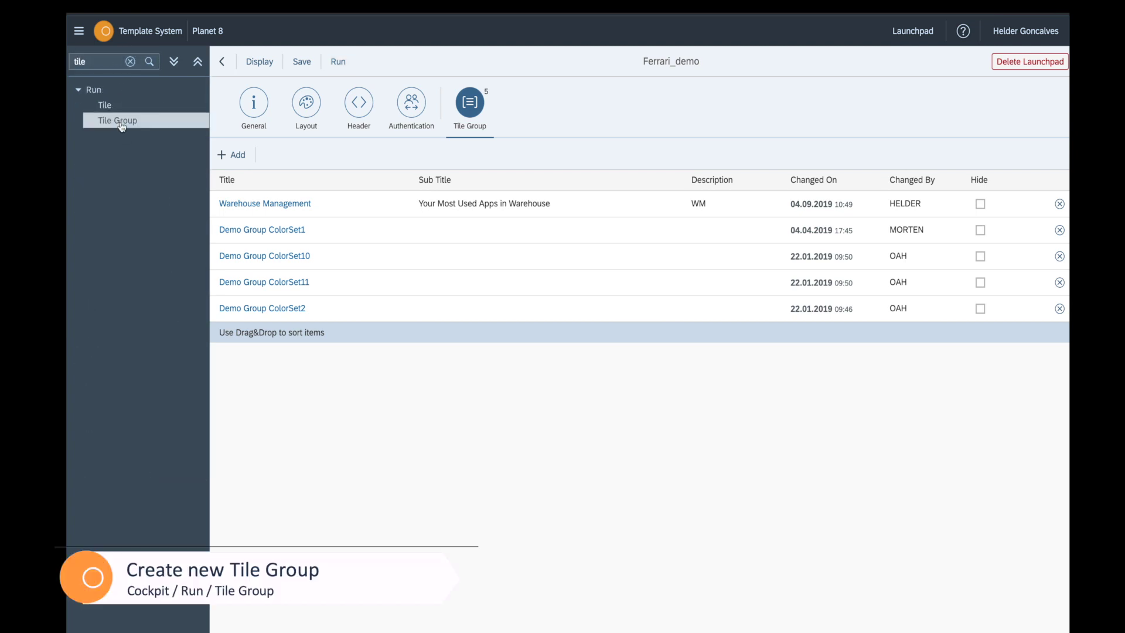
left_click(233, 124)
type("Ferrari_demo_tg")
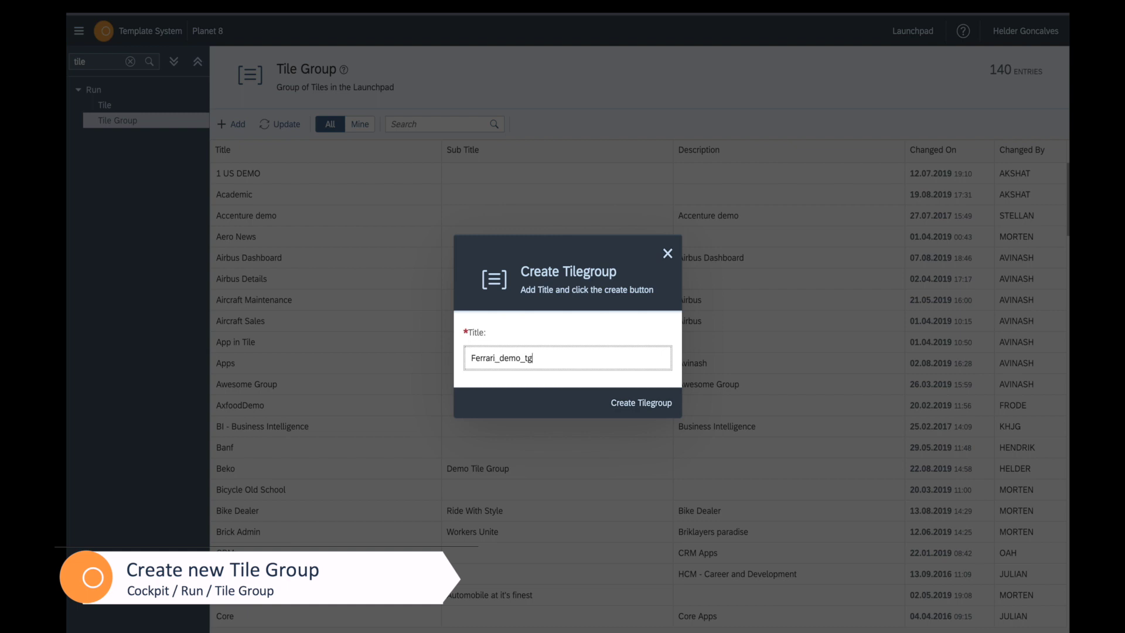
left_click(638, 403)
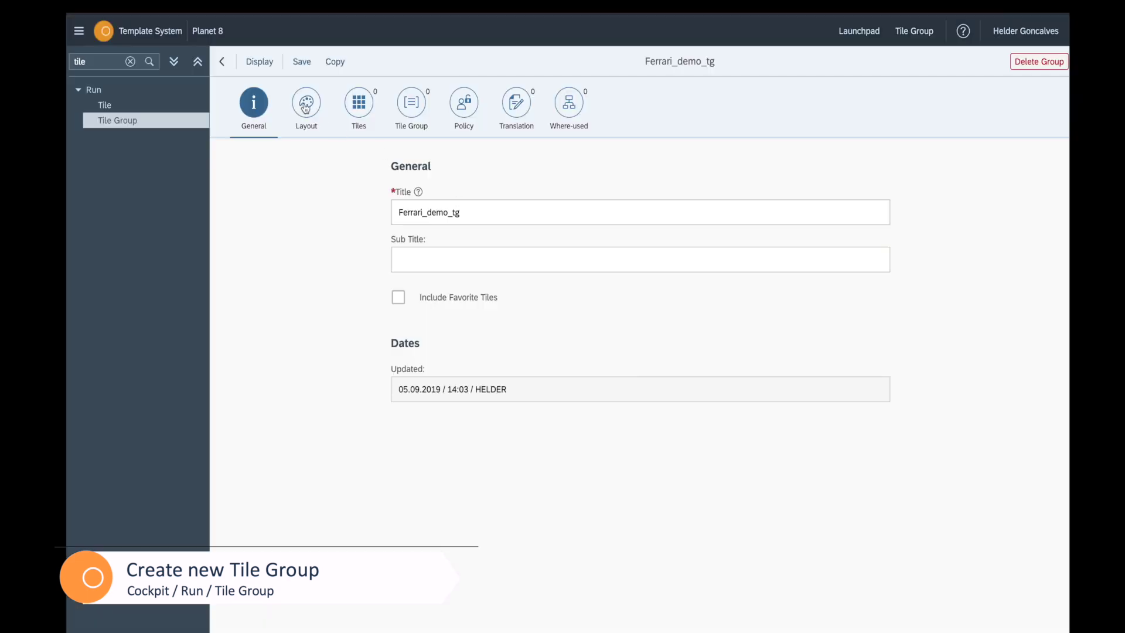
- Retitle the tile group Ferrari Demo Tile Group, enter a subtitle starting with "Tile Group Sub" and include favorite tiles
left_click(464, 215)
left_click_drag(464, 215, 422, 213)
type("De")
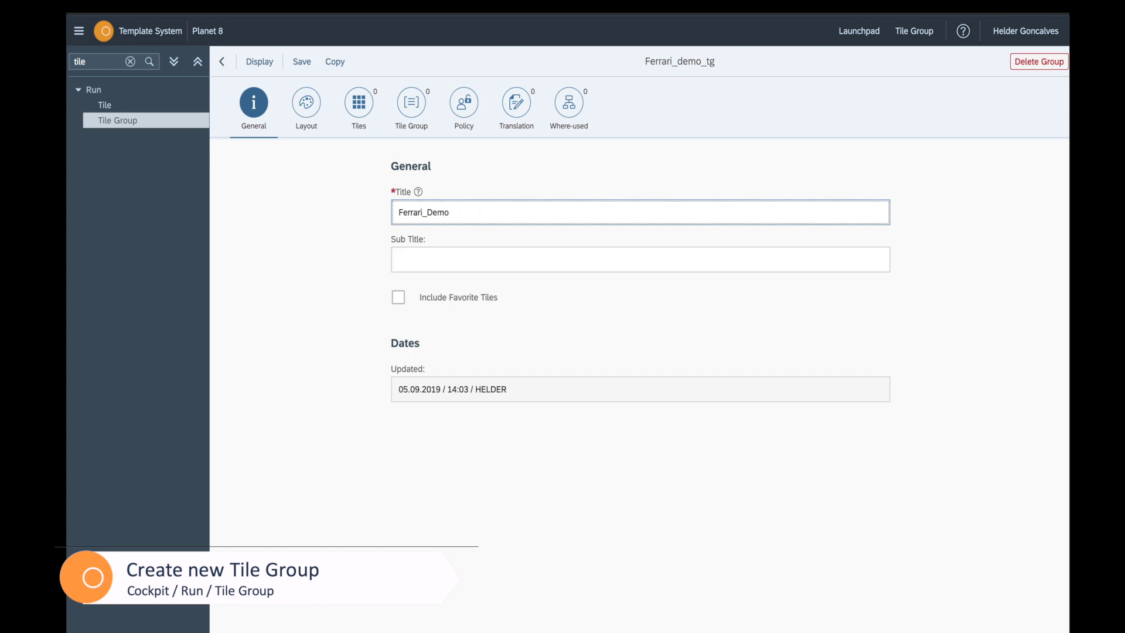
key("BackSpace")
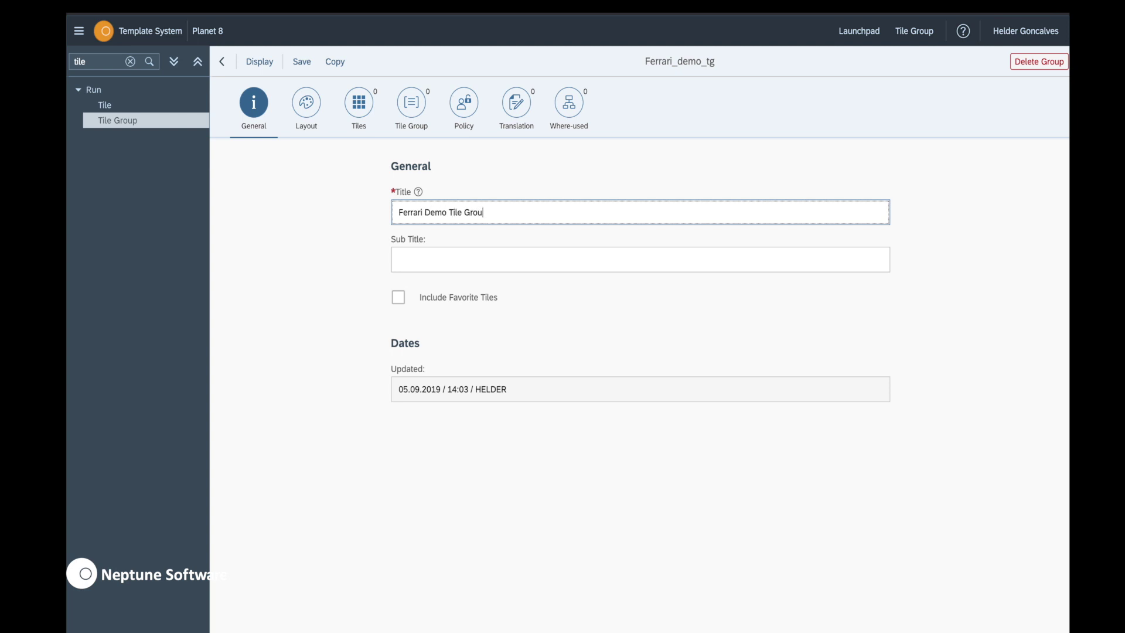
type("p")
key("Tab")
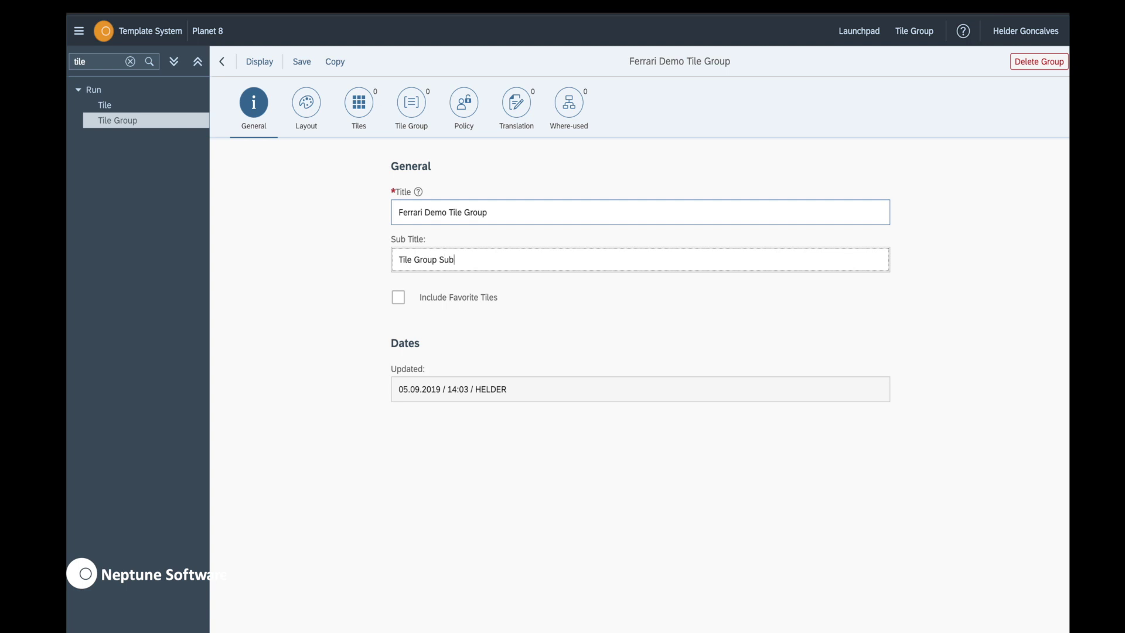
left_click(398, 297)
- Set the tile group's tile background color to the custom Color Set 7 Shade A
left_click(310, 100)
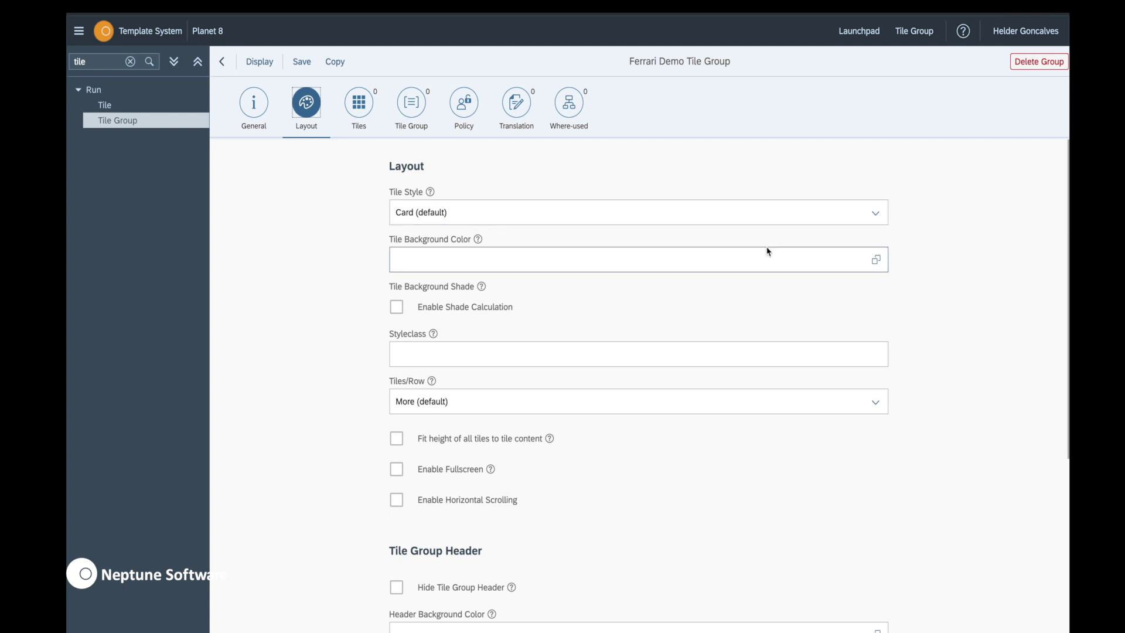
left_click(876, 259)
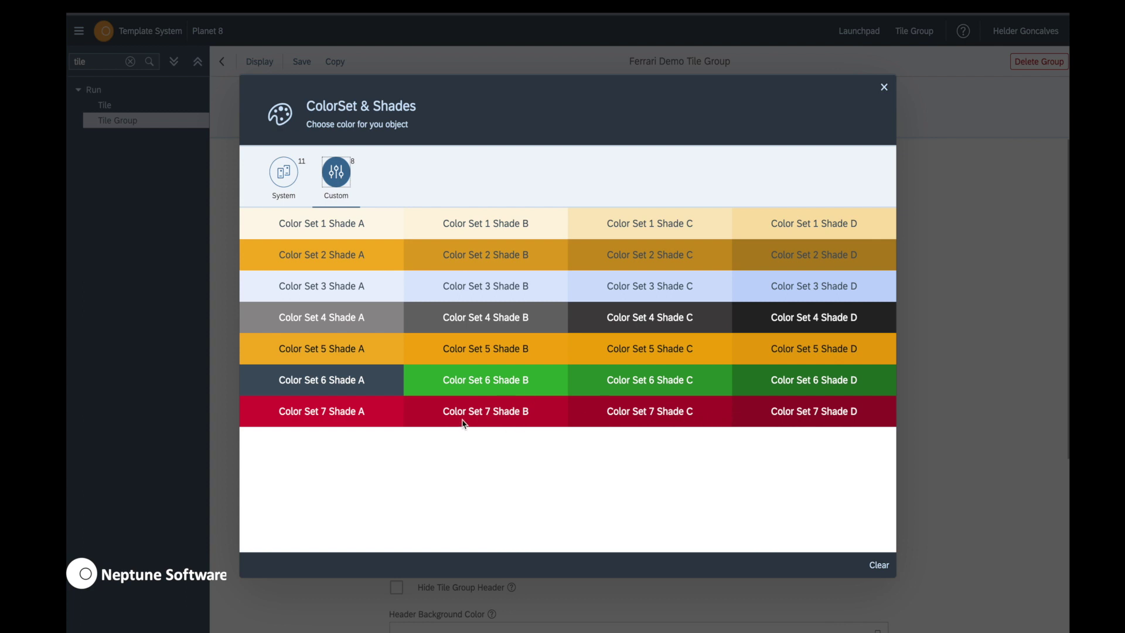
left_click(285, 181)
left_click(335, 187)
left_click(377, 420)
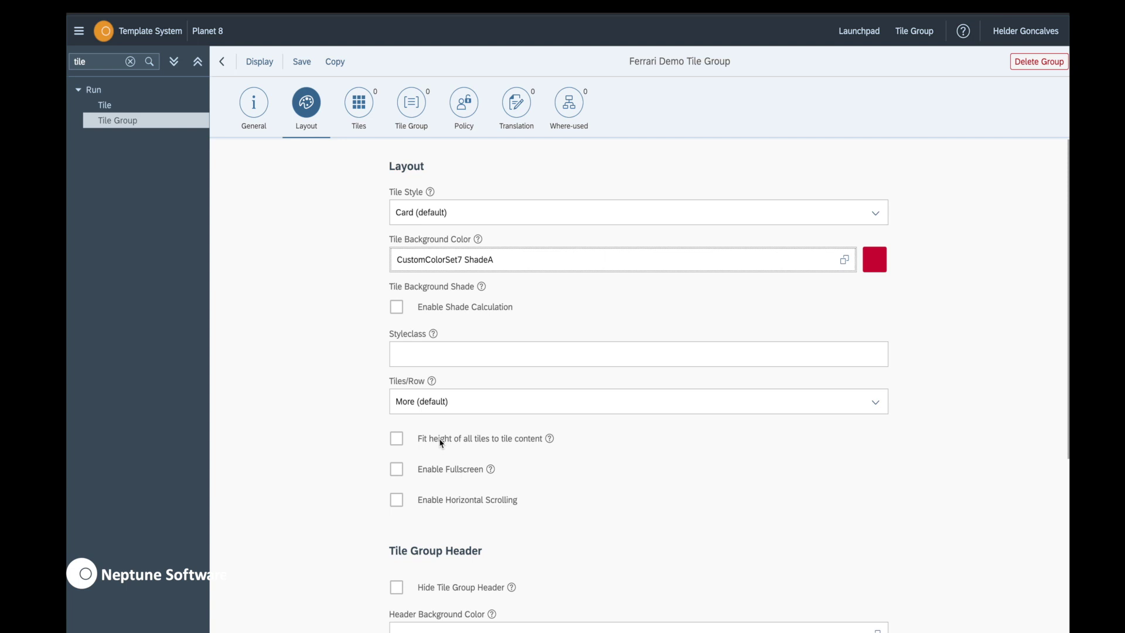
- Enable shade calculation for the tile background and keep Tiles/Row at More (default)
left_click(396, 306)
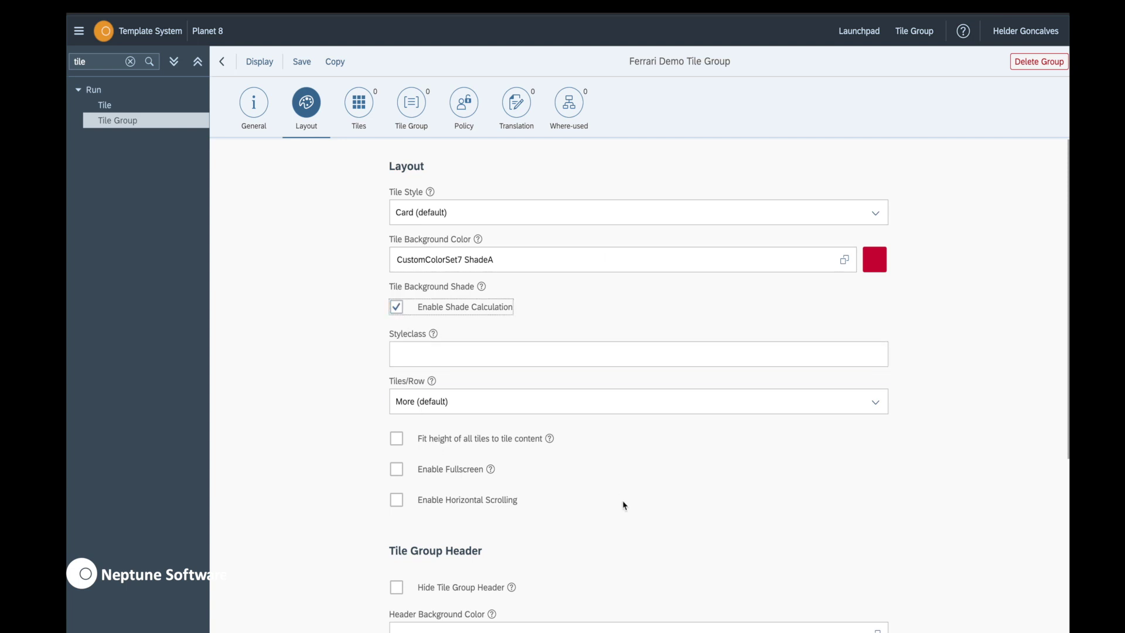
scroll(625, 505, "down", 1)
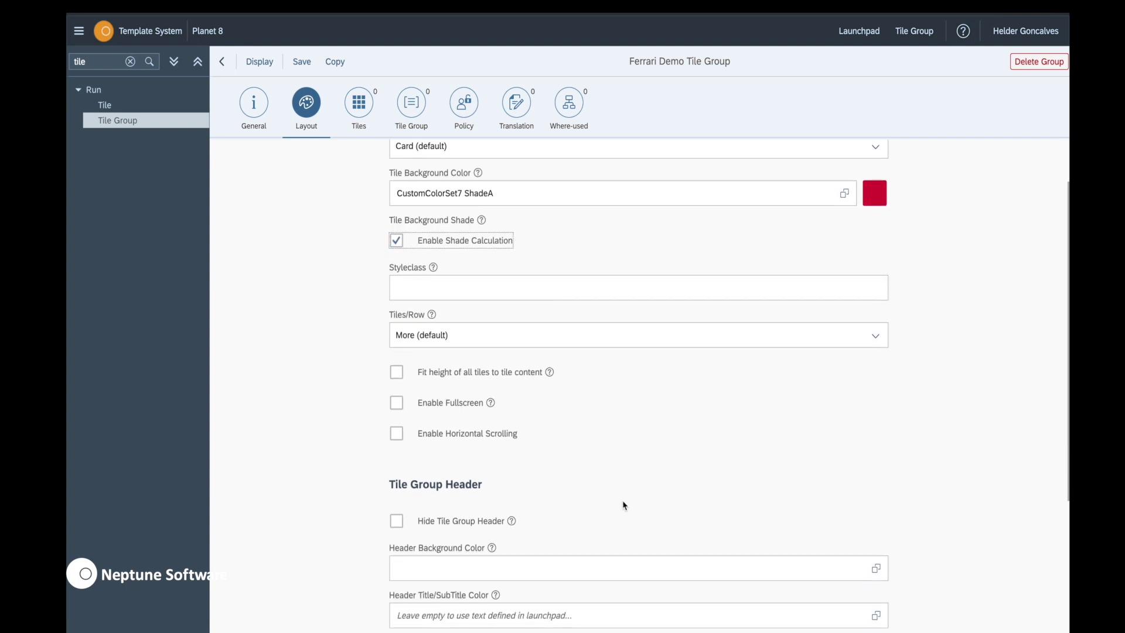
left_click(875, 335)
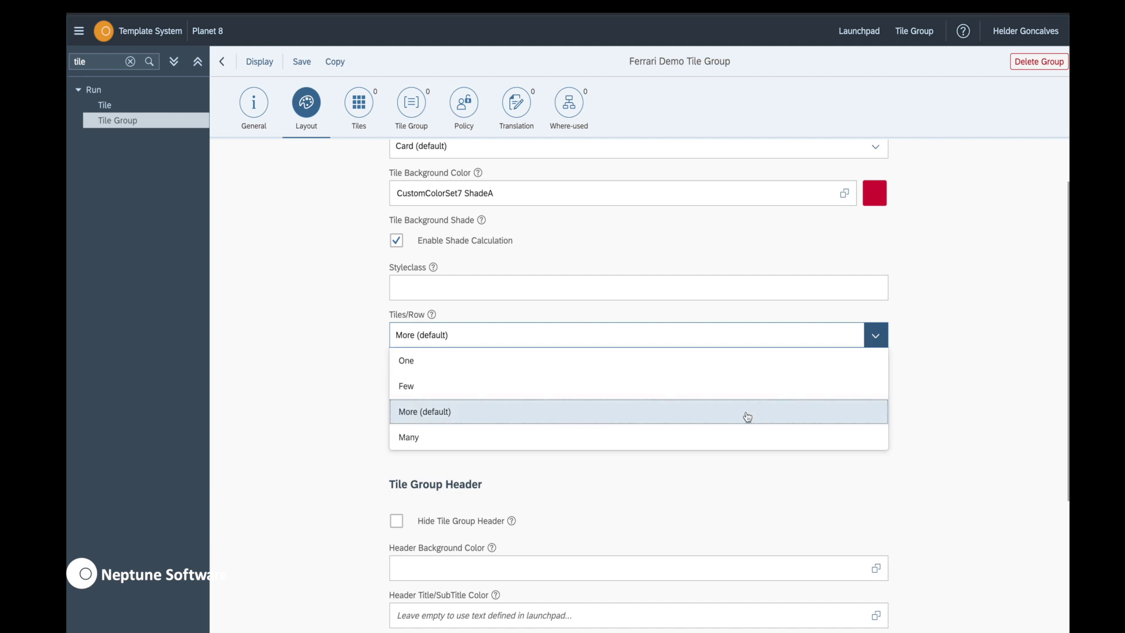
left_click(747, 417)
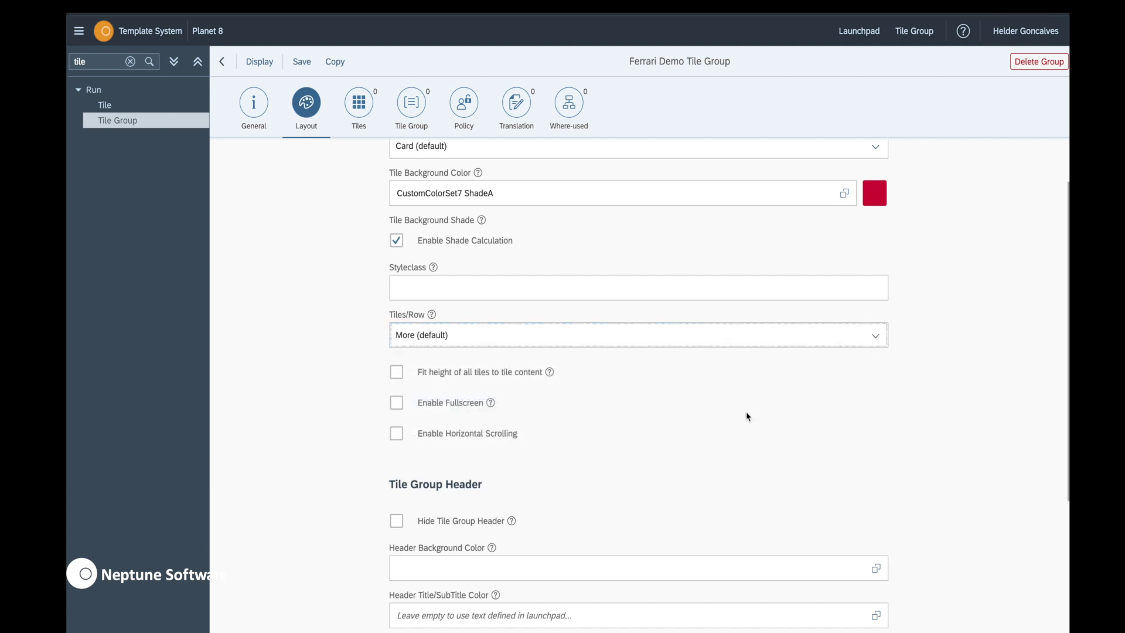
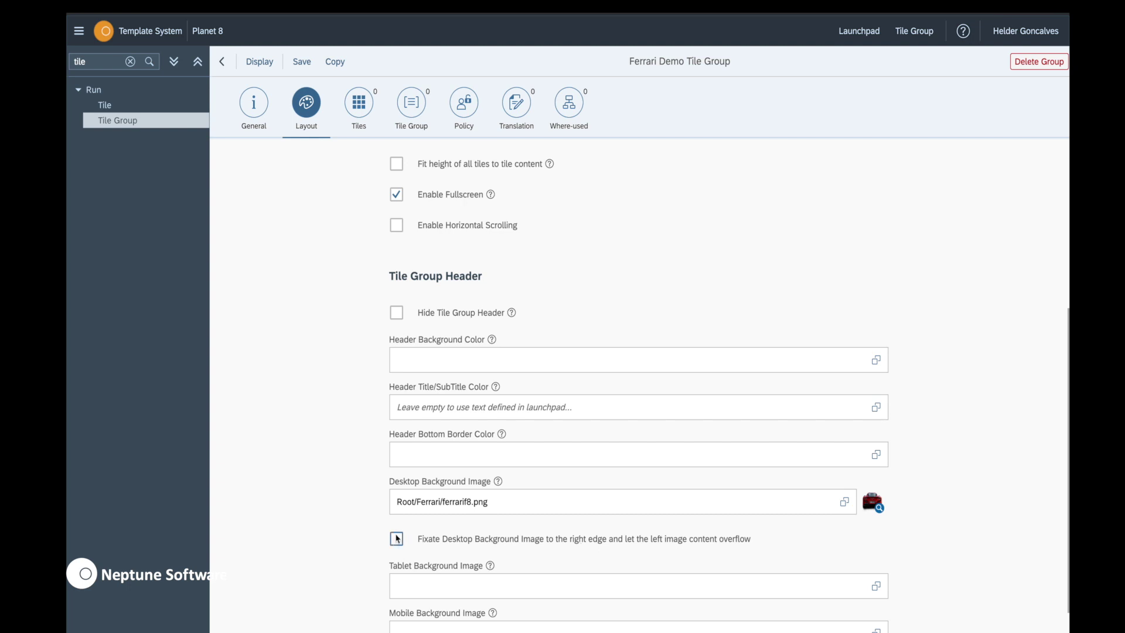
- Fixate the header's desktop background image to the right edge and read the help on that image setting
left_click(397, 539)
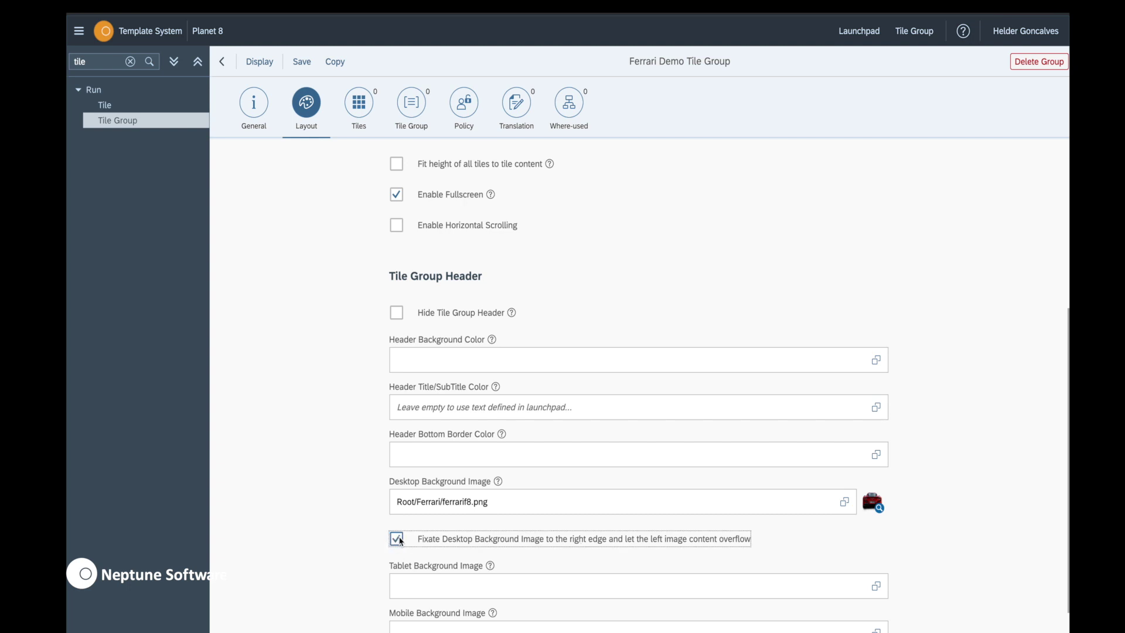
left_click(498, 481)
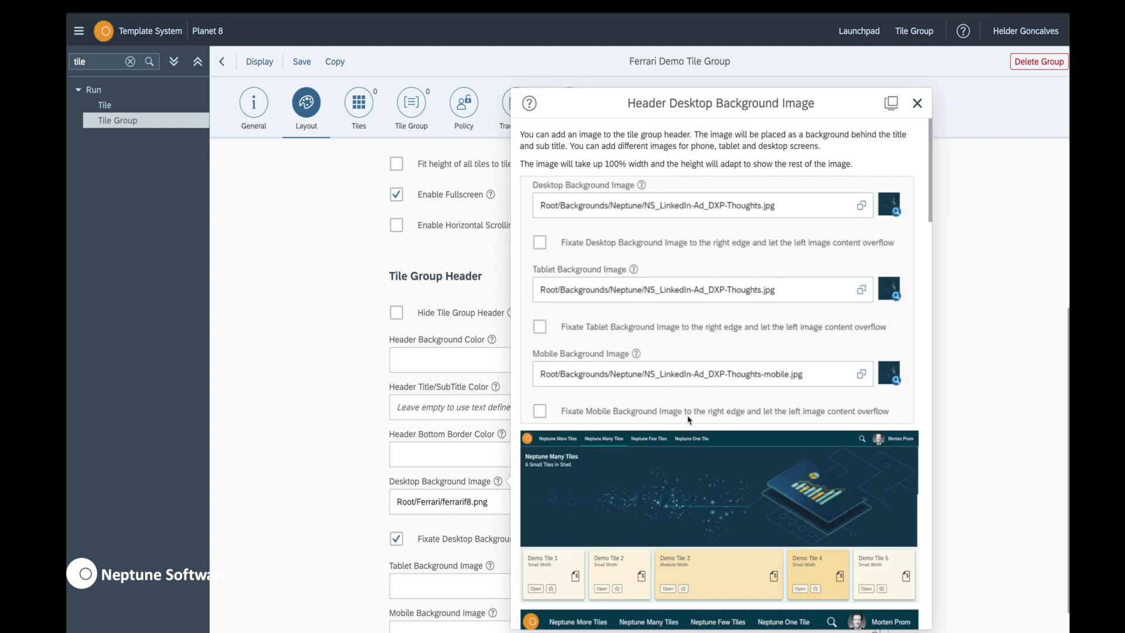
scroll(690, 421, "down", 5)
scroll(689, 420, "down", 8)
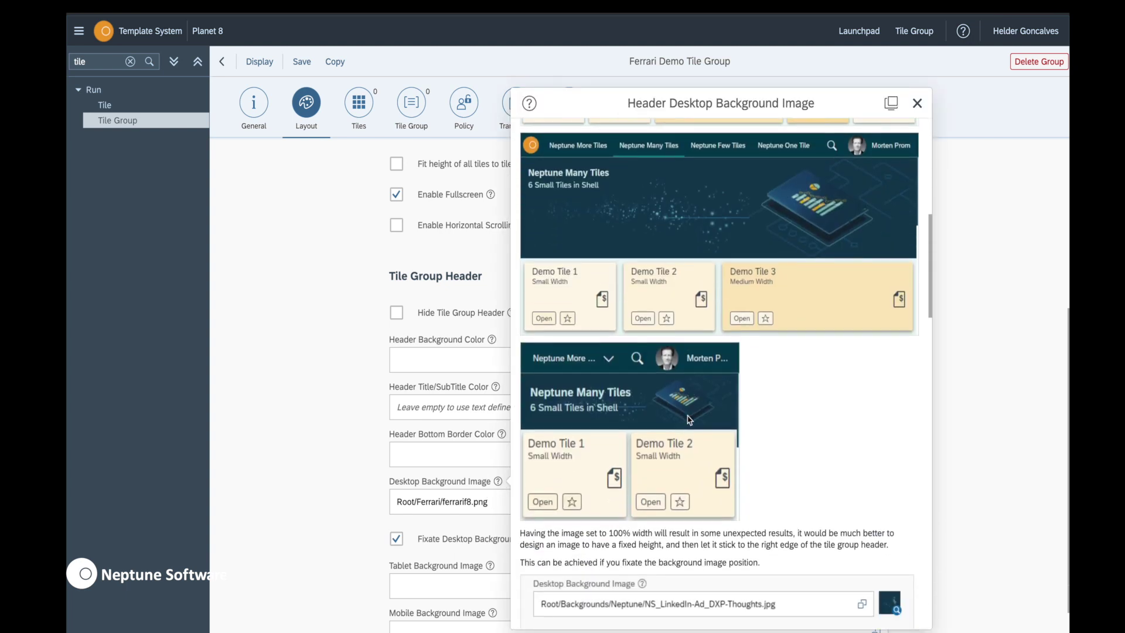
left_click(917, 103)
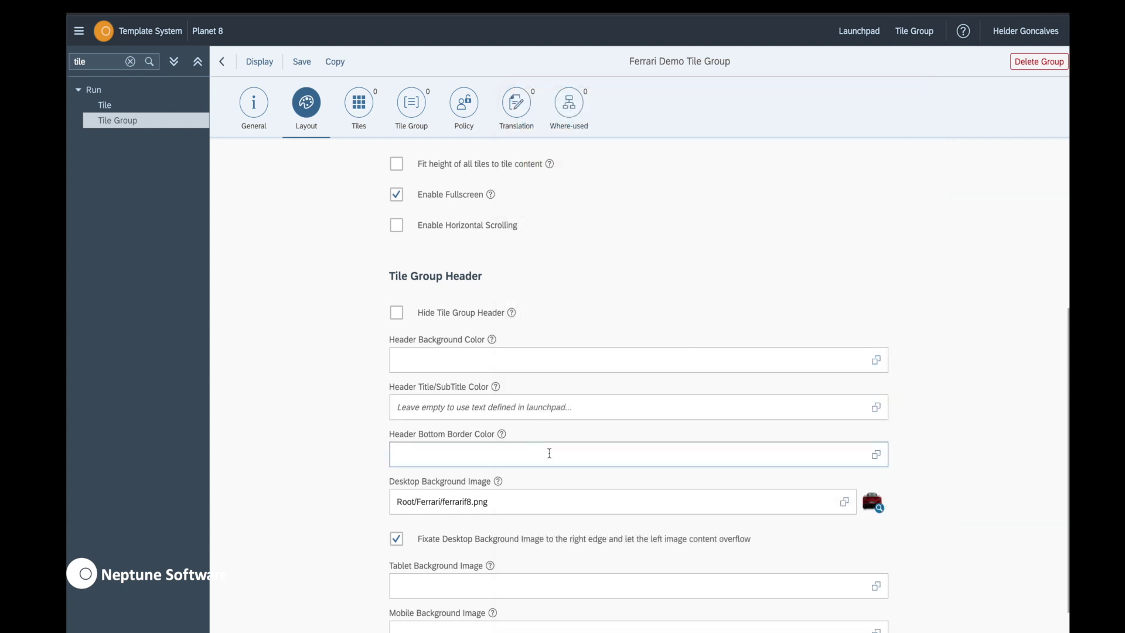
- Set the tile group's header background color to white #ffffff and its title/subtitle color to black #000000
left_click(868, 364)
left_click(605, 404)
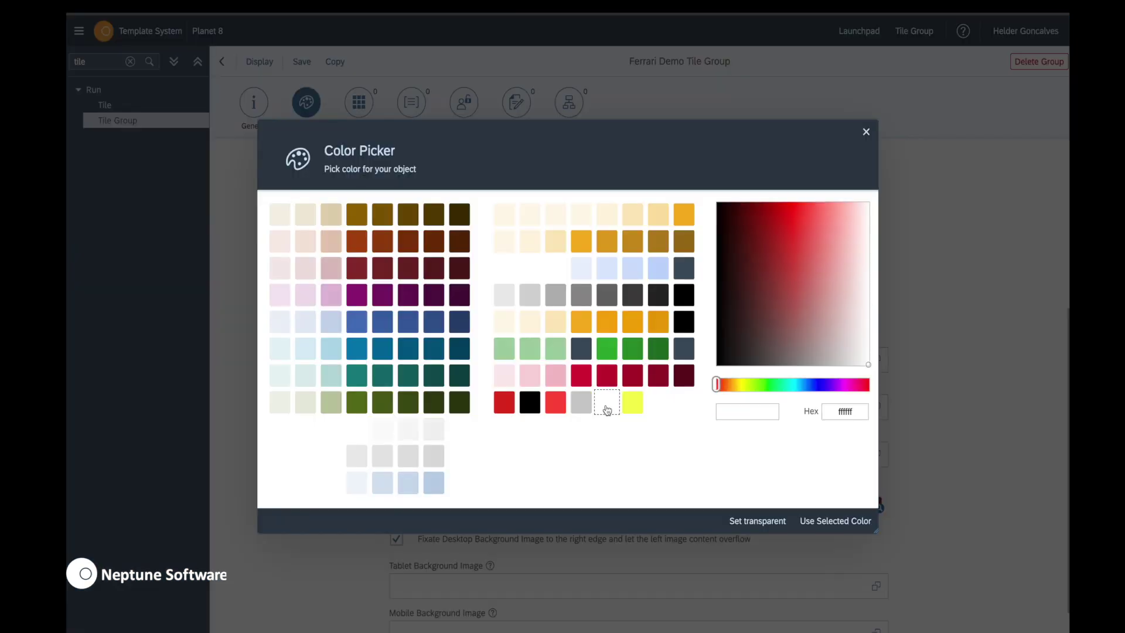
left_click(825, 520)
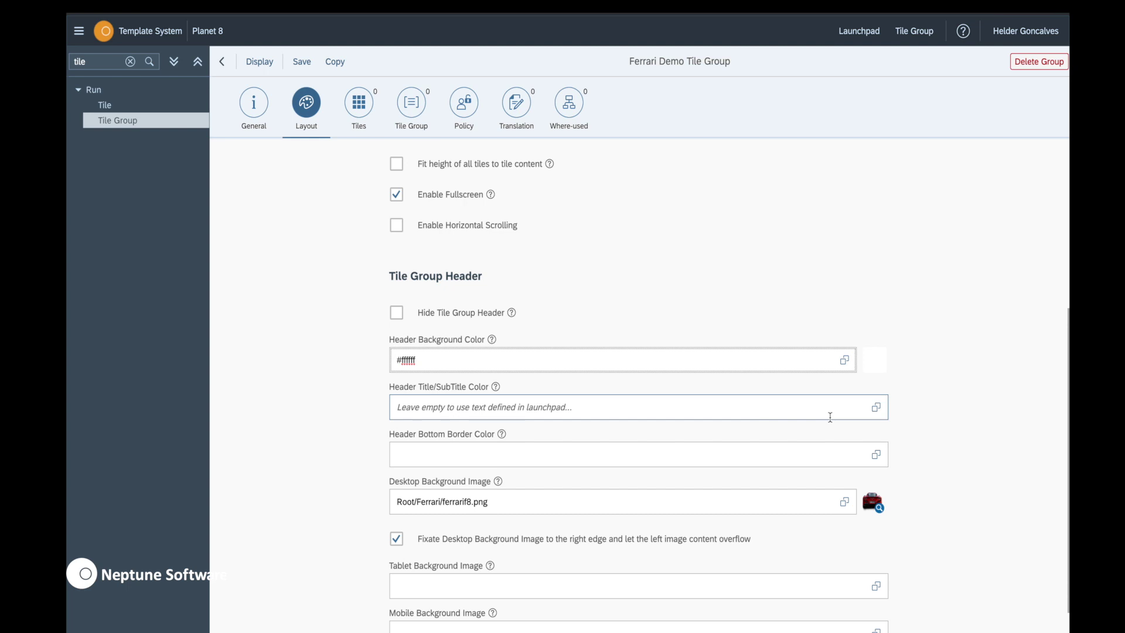
left_click(879, 410)
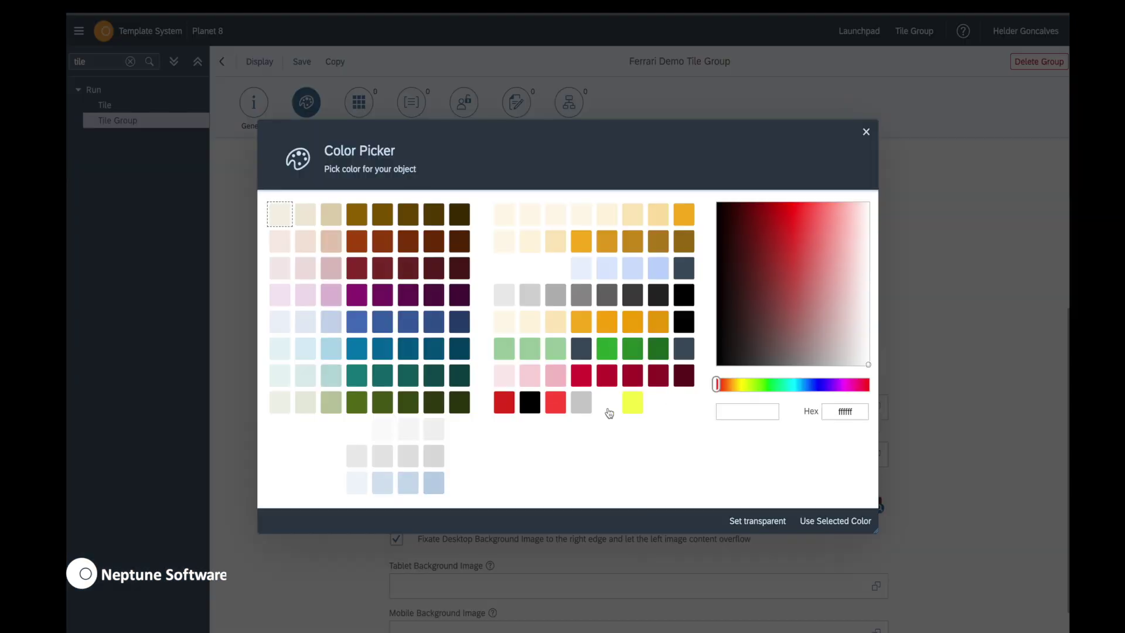
left_click(532, 404)
left_click(852, 522)
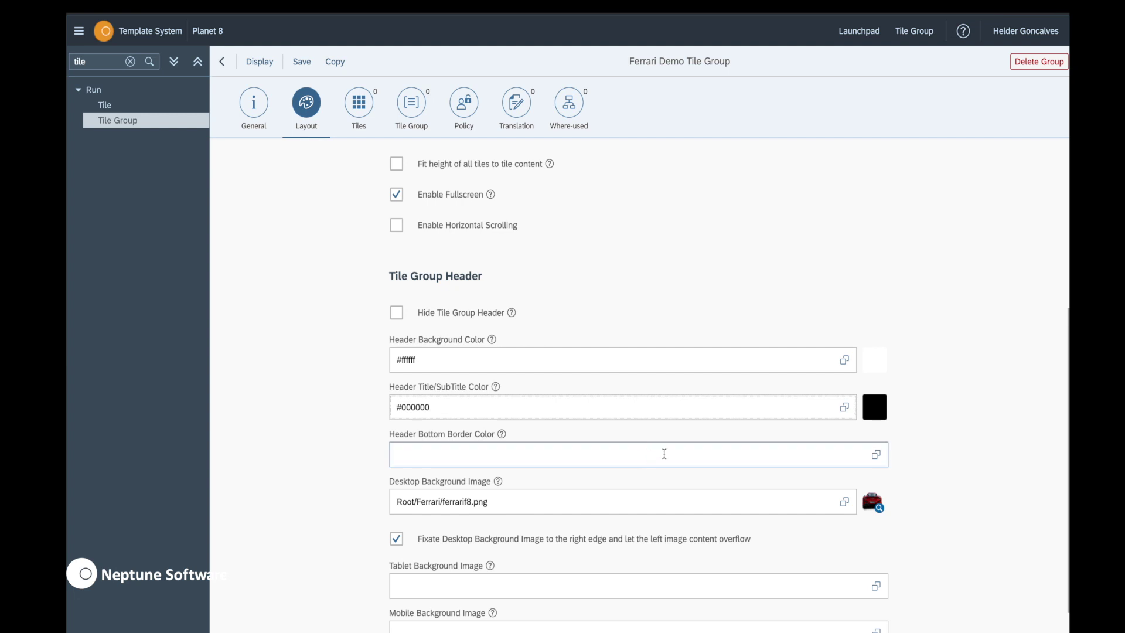
- Set the header bottom border color to light grey #cccccc
left_click(876, 455)
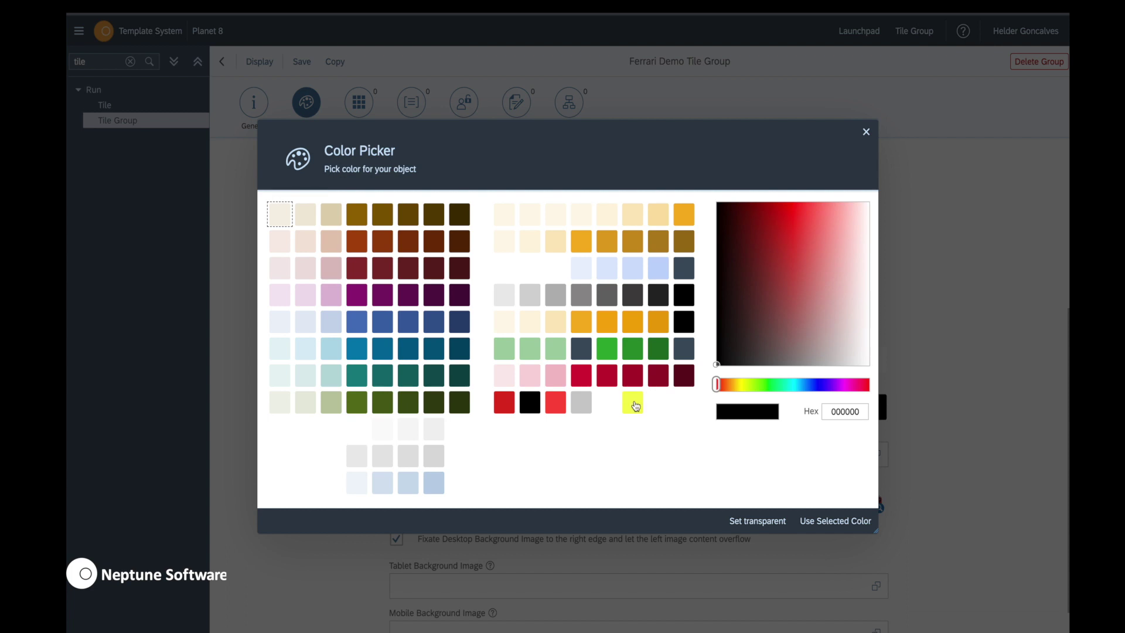
left_click(584, 410)
left_click(832, 521)
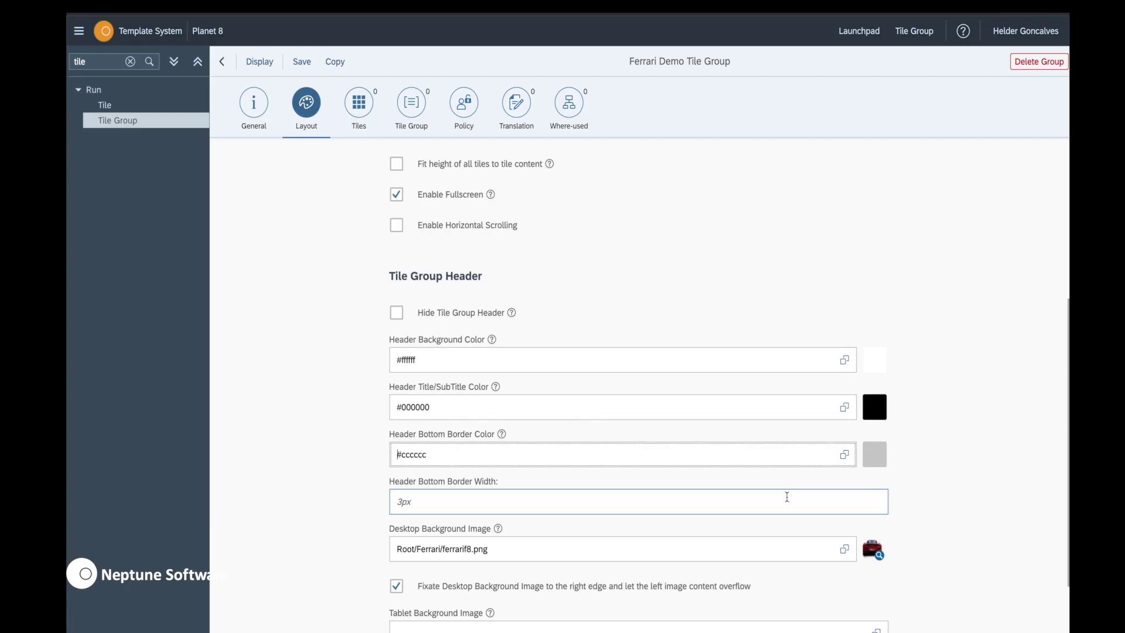
- Set the header's mobile background image to Ferrari-logo-2560x1440.png from the Ferrari folder and fixate it to the right edge
scroll(756, 524, "down", 2)
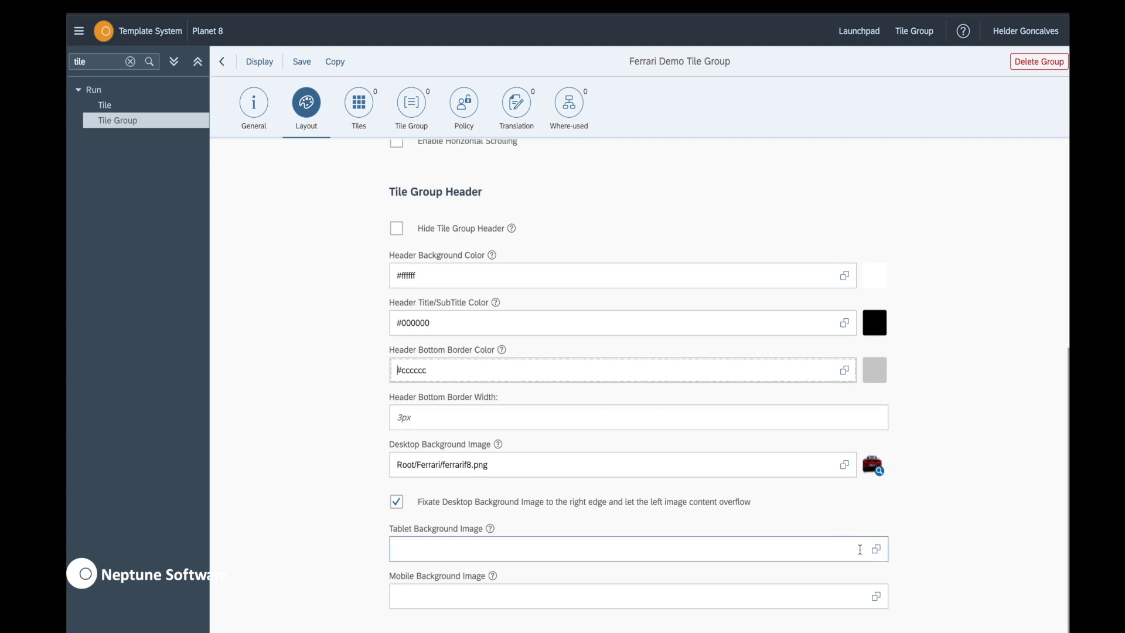
left_click(876, 596)
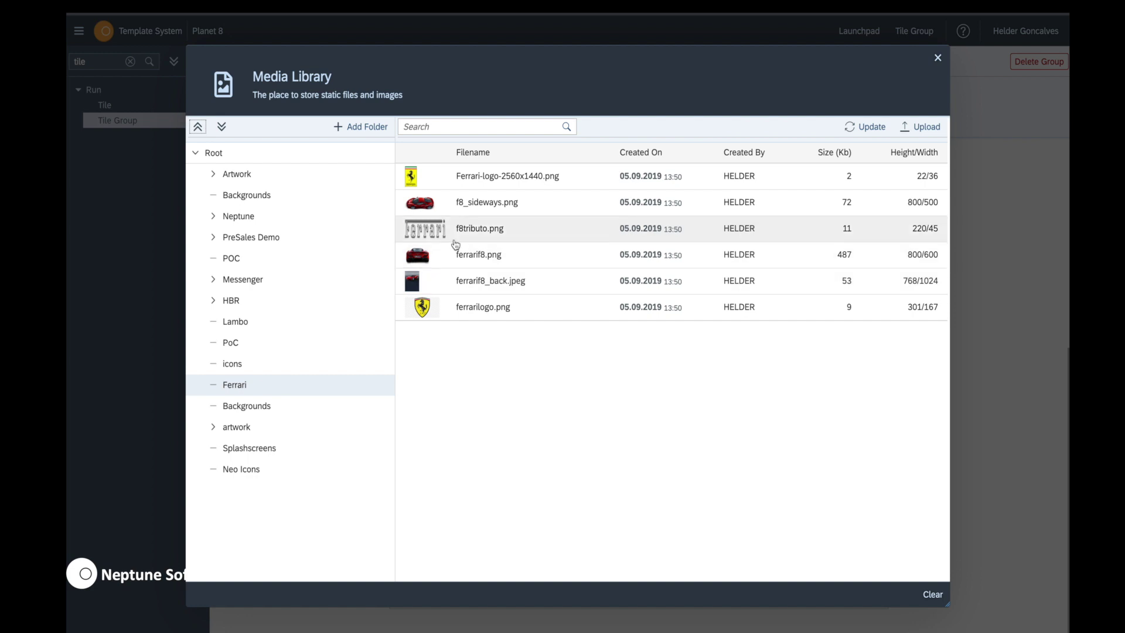
left_click(418, 182)
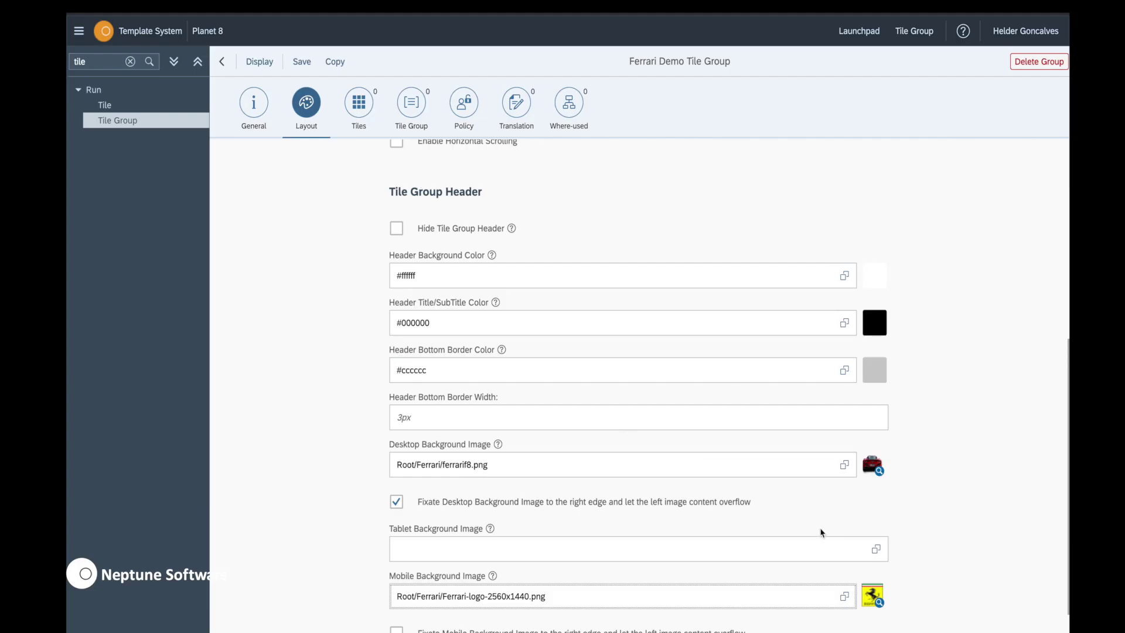
scroll(854, 533, "down", 1)
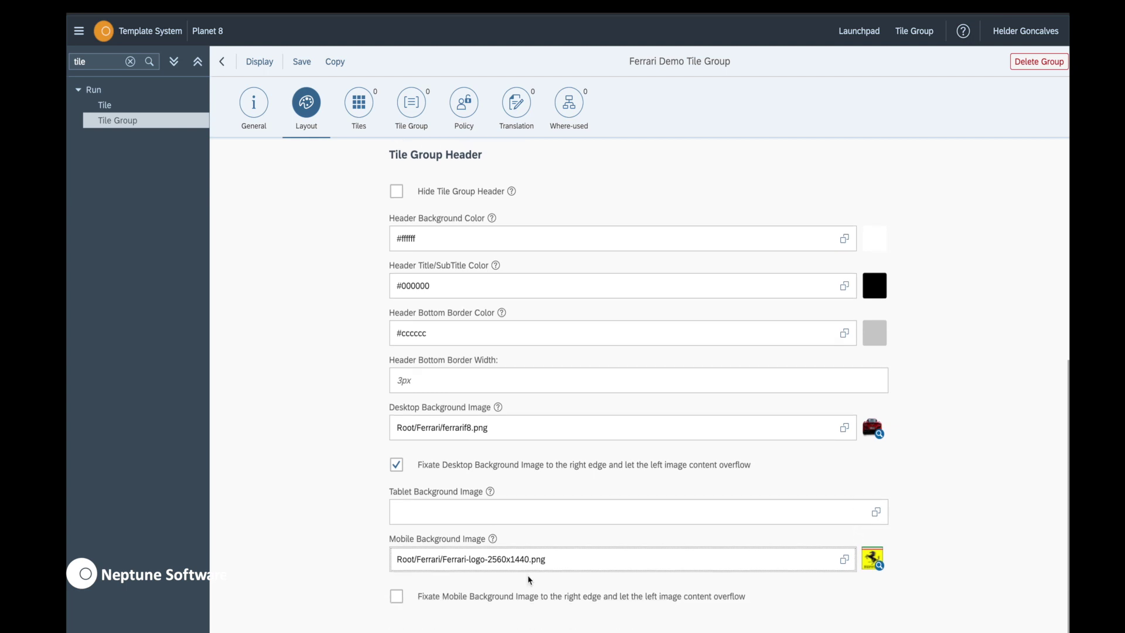
left_click(397, 597)
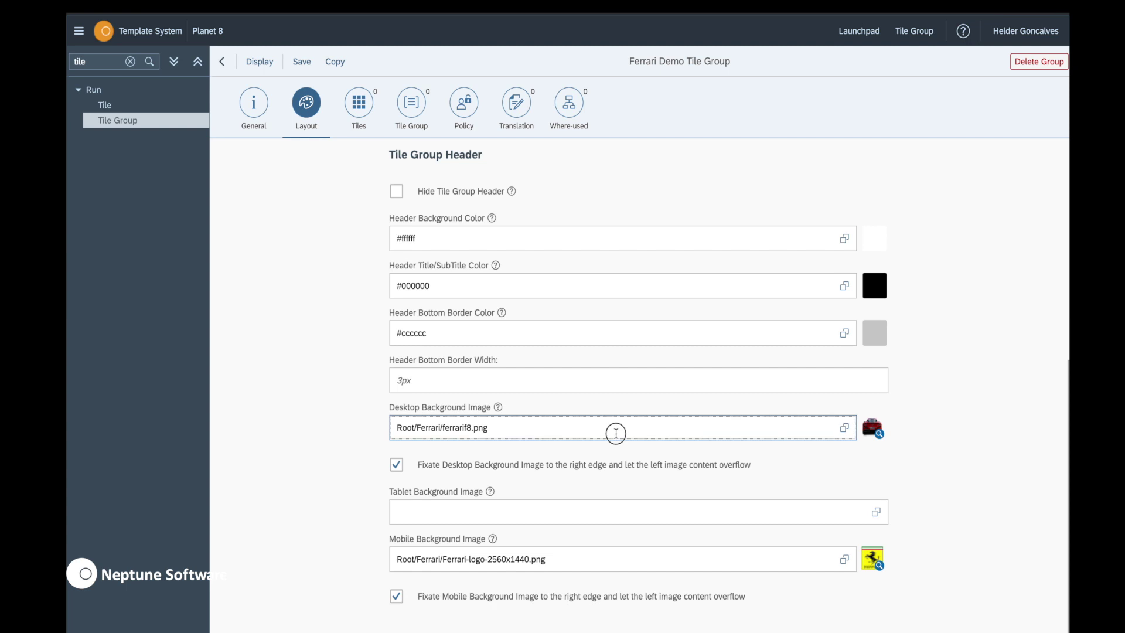
- Reselect ferrarif8.png as the header's desktop background image and save the tile group
left_click_drag(666, 432, 369, 433)
left_click(439, 427)
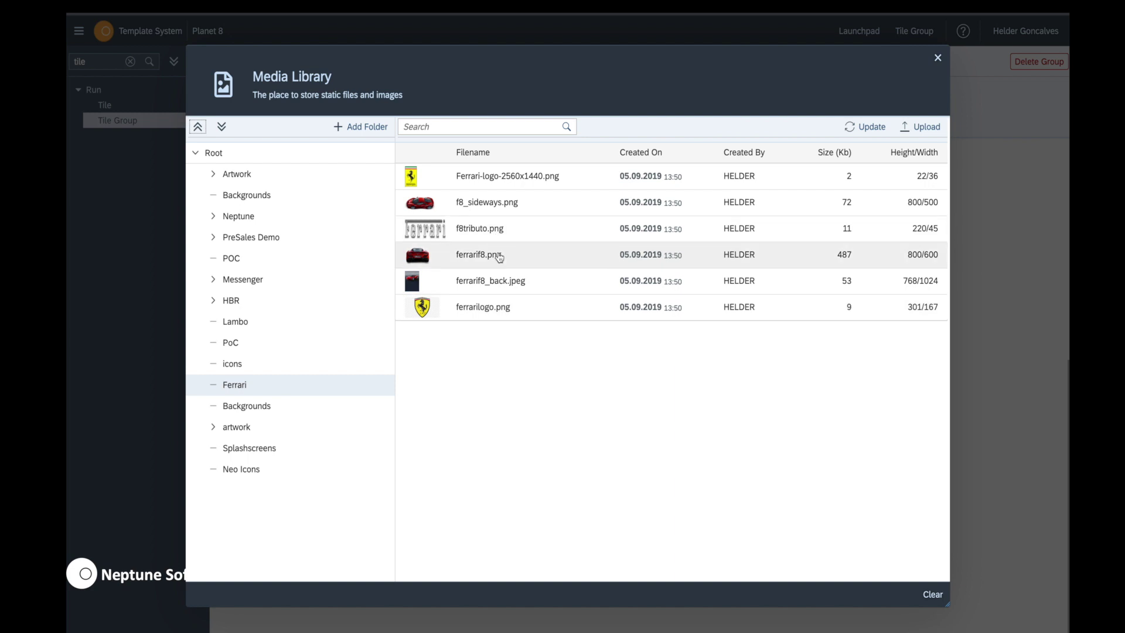
left_click(499, 257)
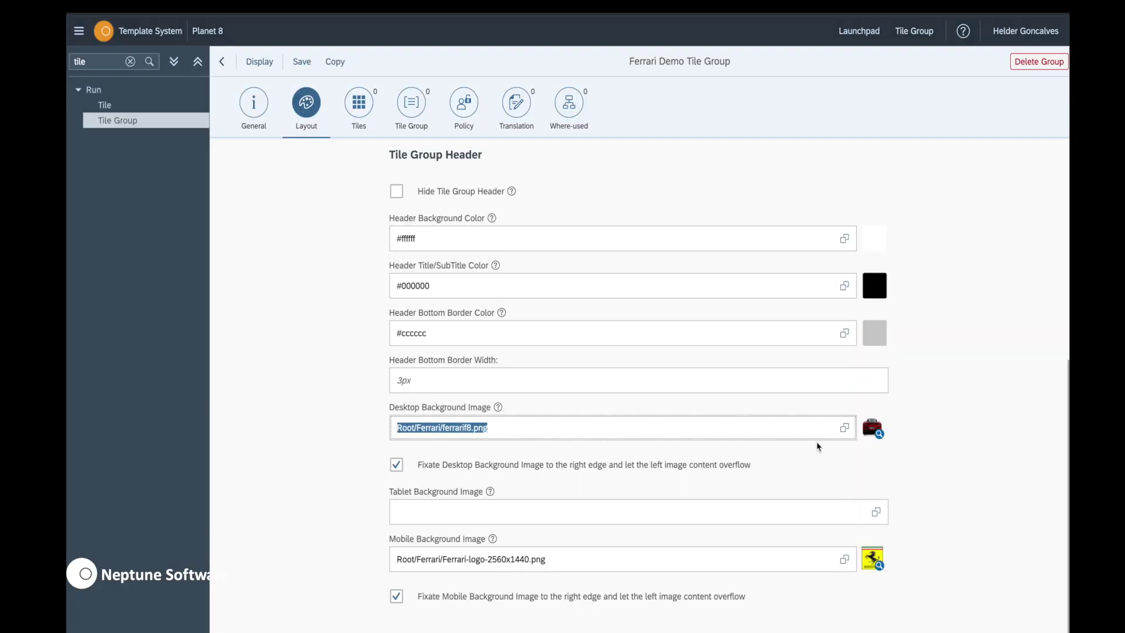
left_click(302, 62)
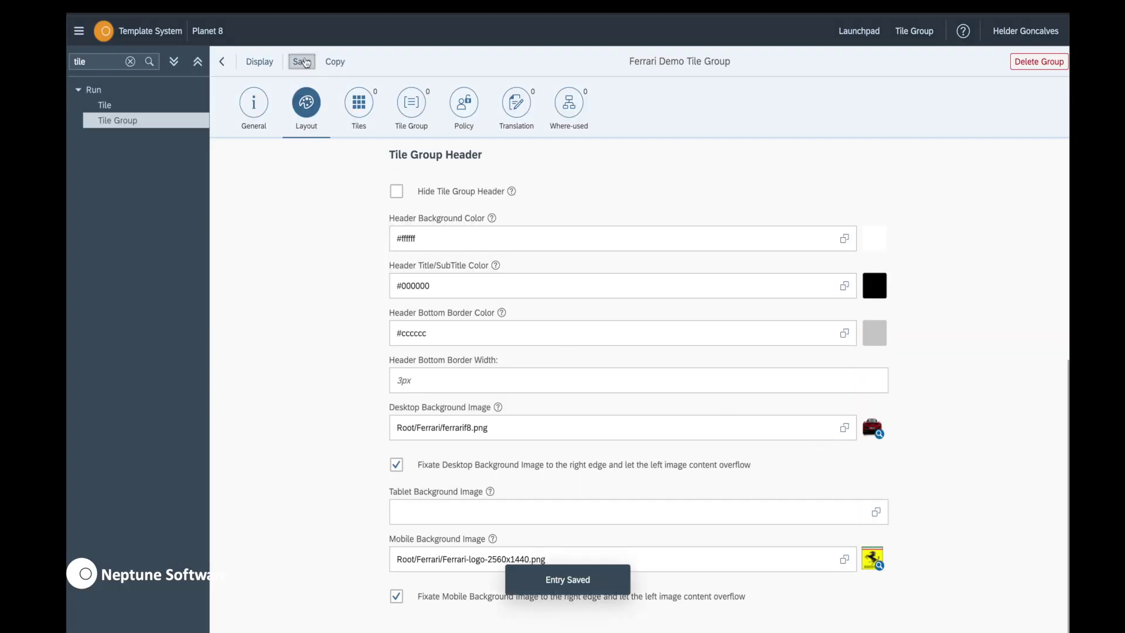
- Search the available tiles for "ware" and add the Warehouse Stock tile to the tile group
left_click(363, 108)
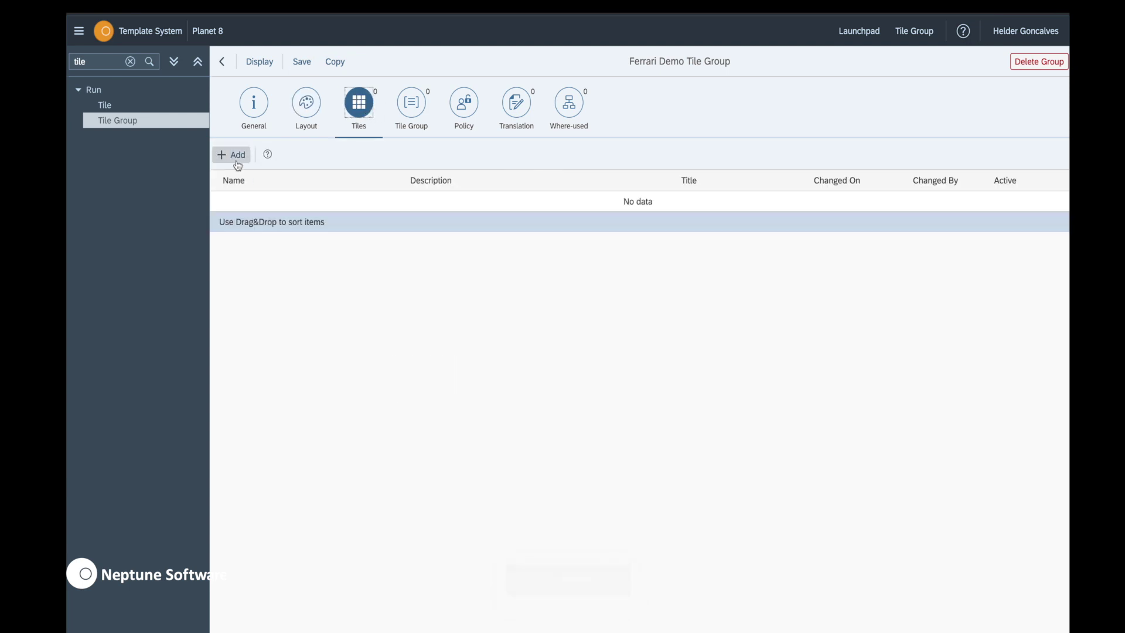
left_click(237, 163)
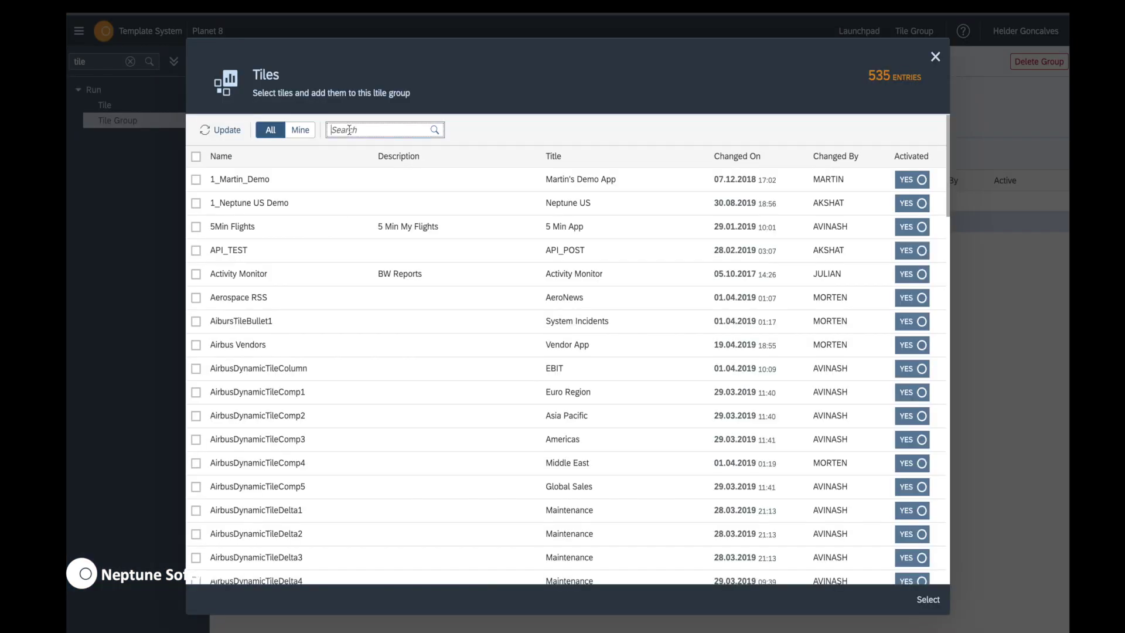
type("ware")
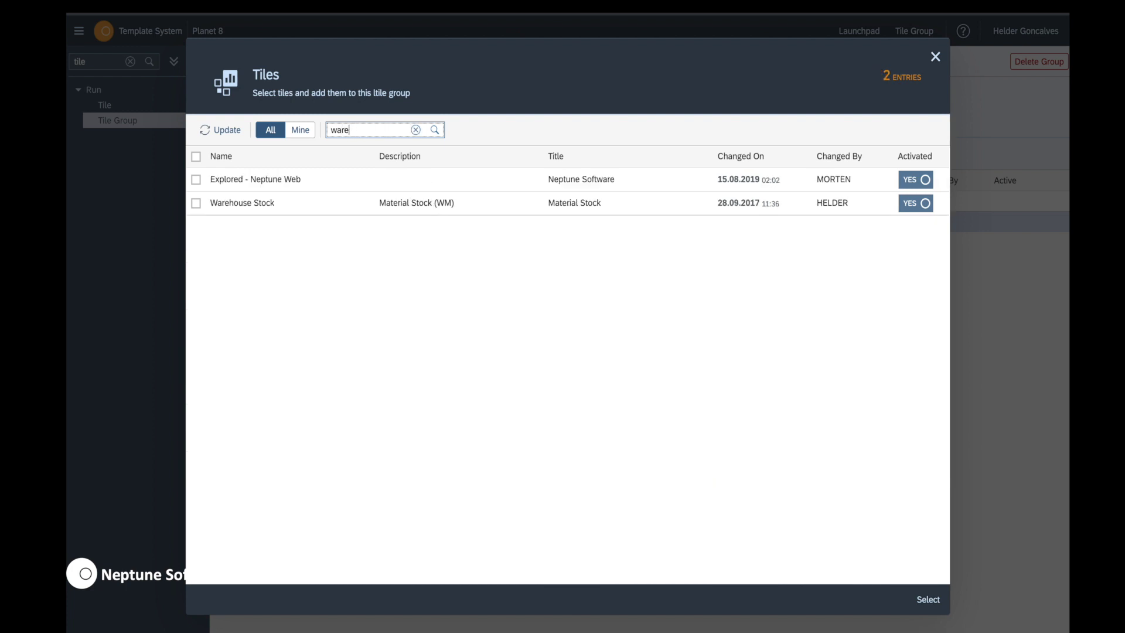
left_click(283, 203)
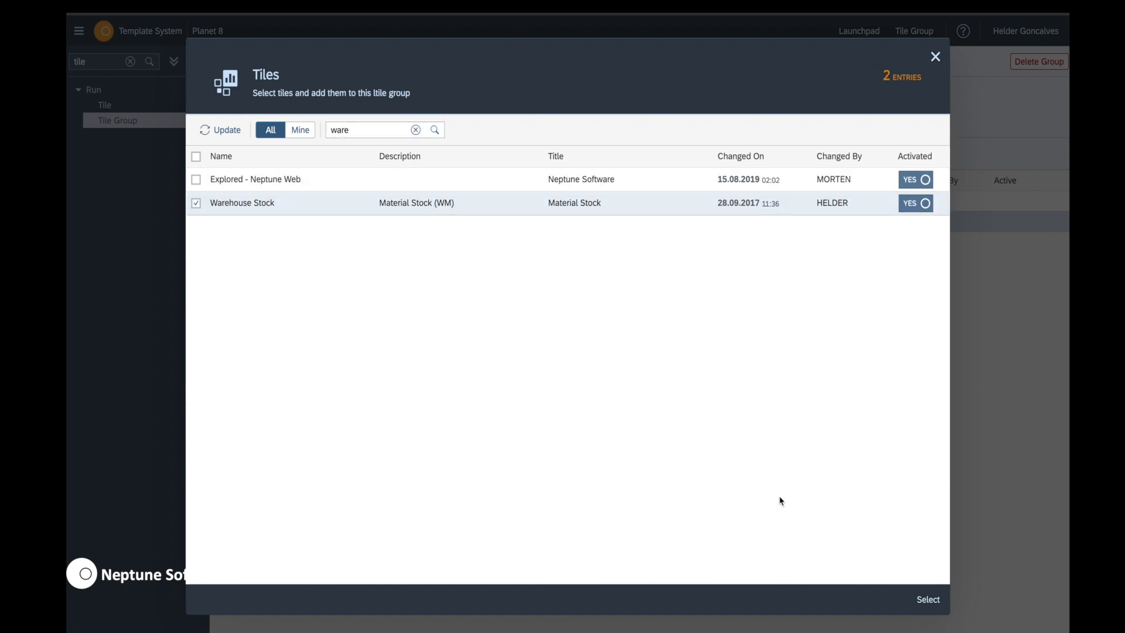
left_click(929, 598)
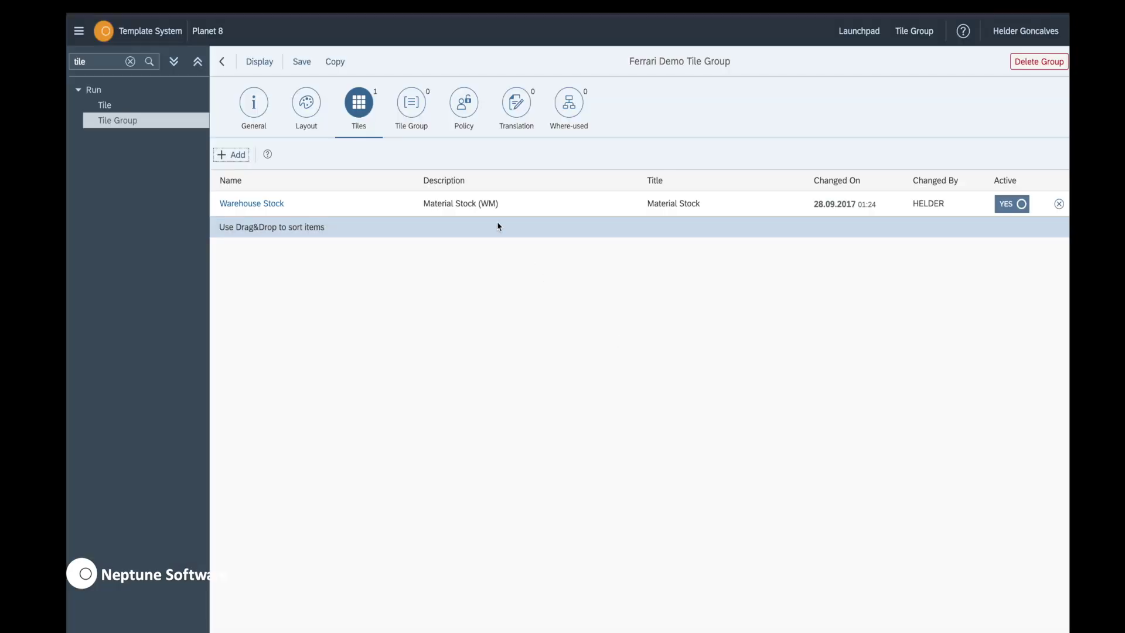
- Add your own Explored - App Store Demo, Explored - E-Learning and Explored - Forum tiles to the tile group and save it
left_click(236, 154)
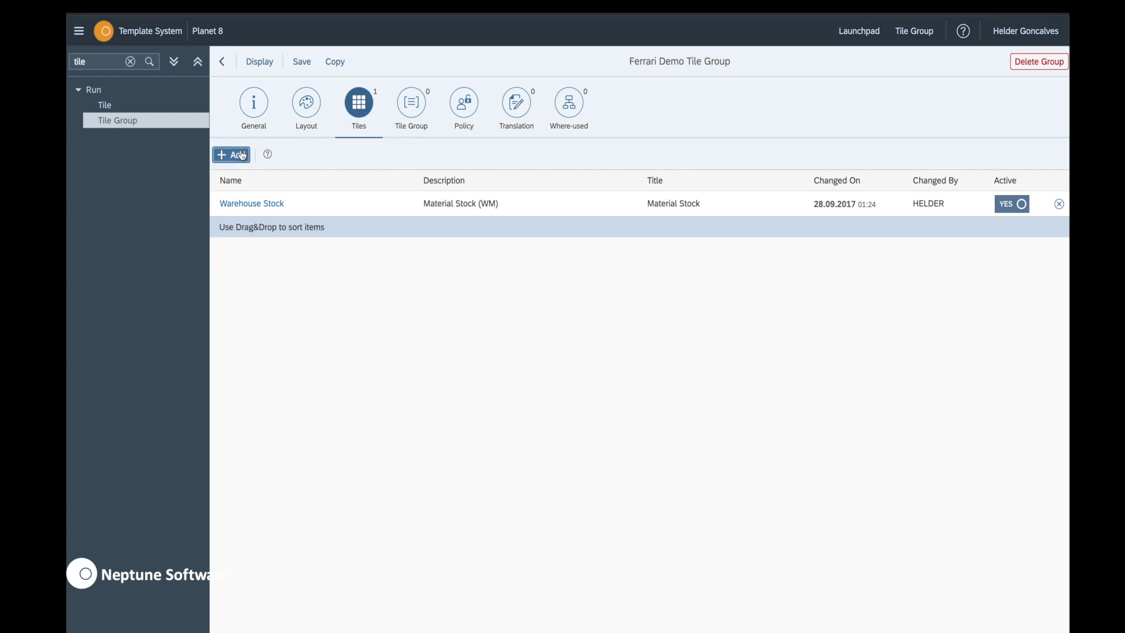
type("human")
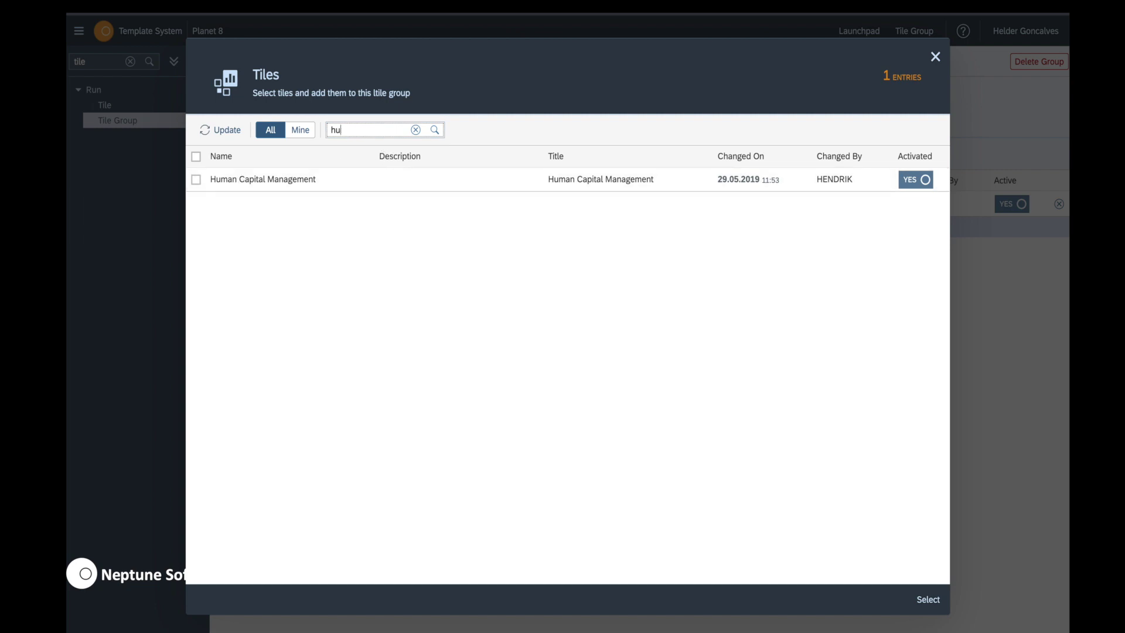
key("BackSpace")
key("BackSpace")
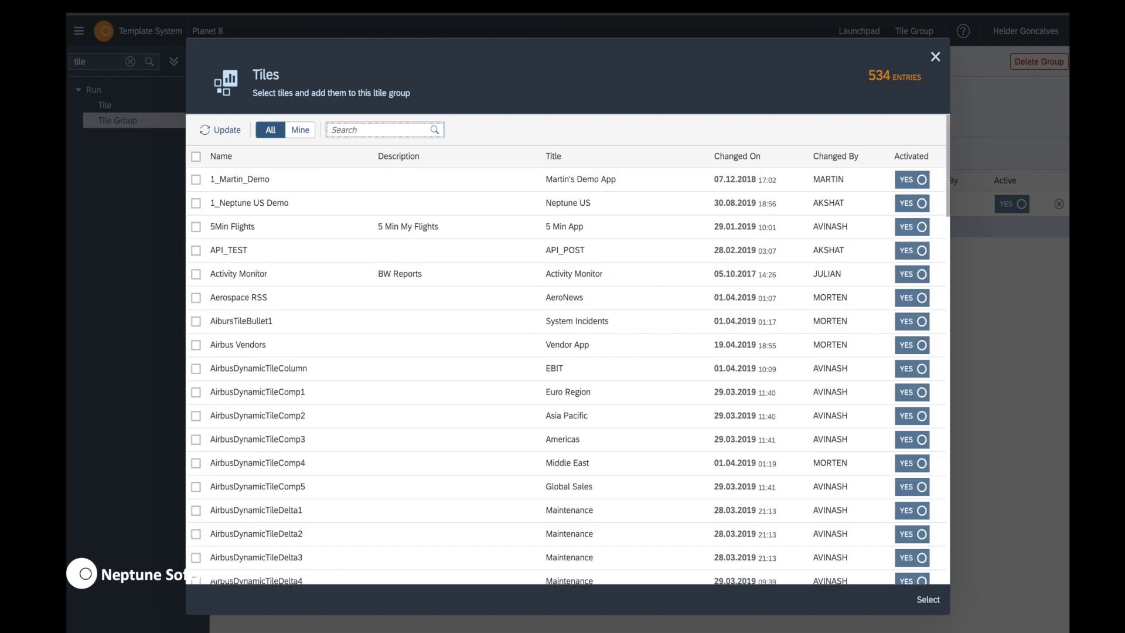
scroll(467, 344, "down", 15)
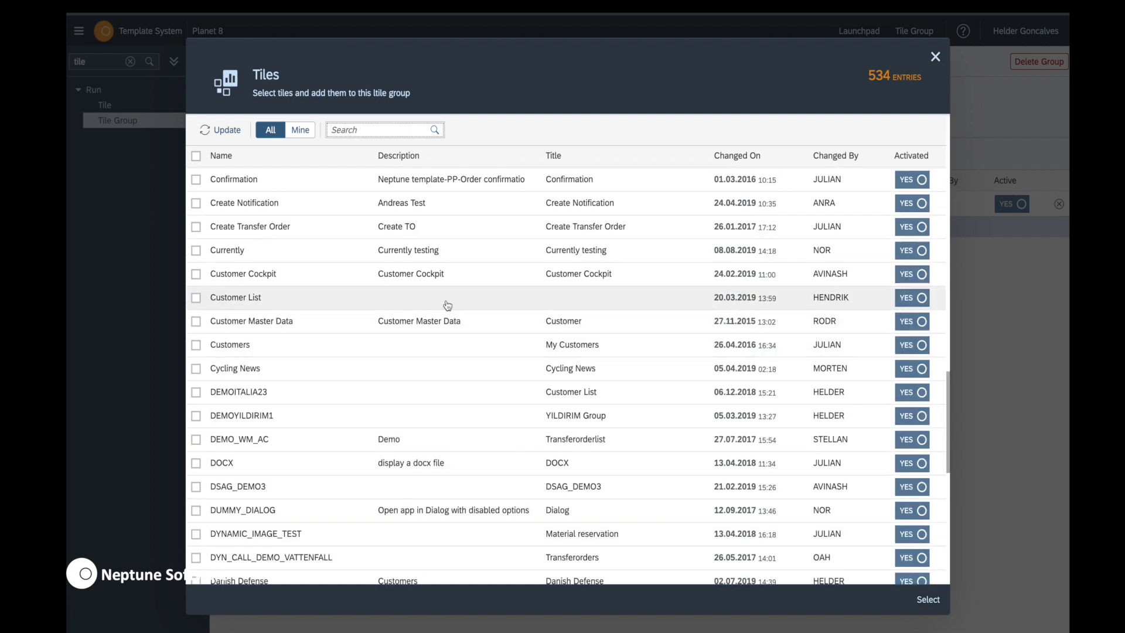
left_click(300, 129)
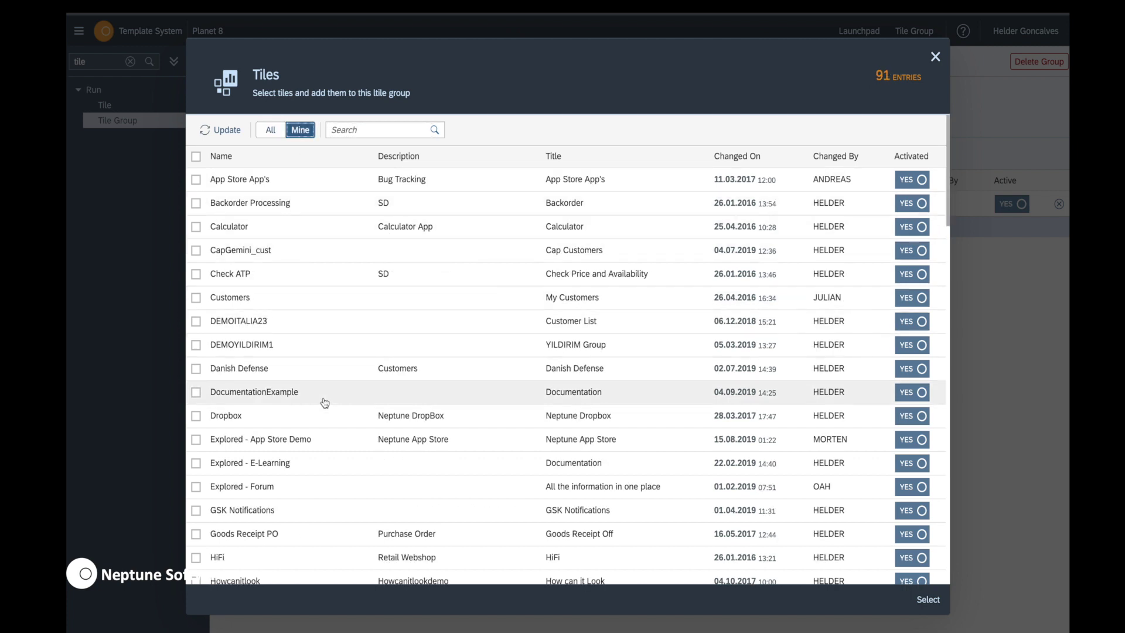
left_click(196, 463)
left_click(196, 439)
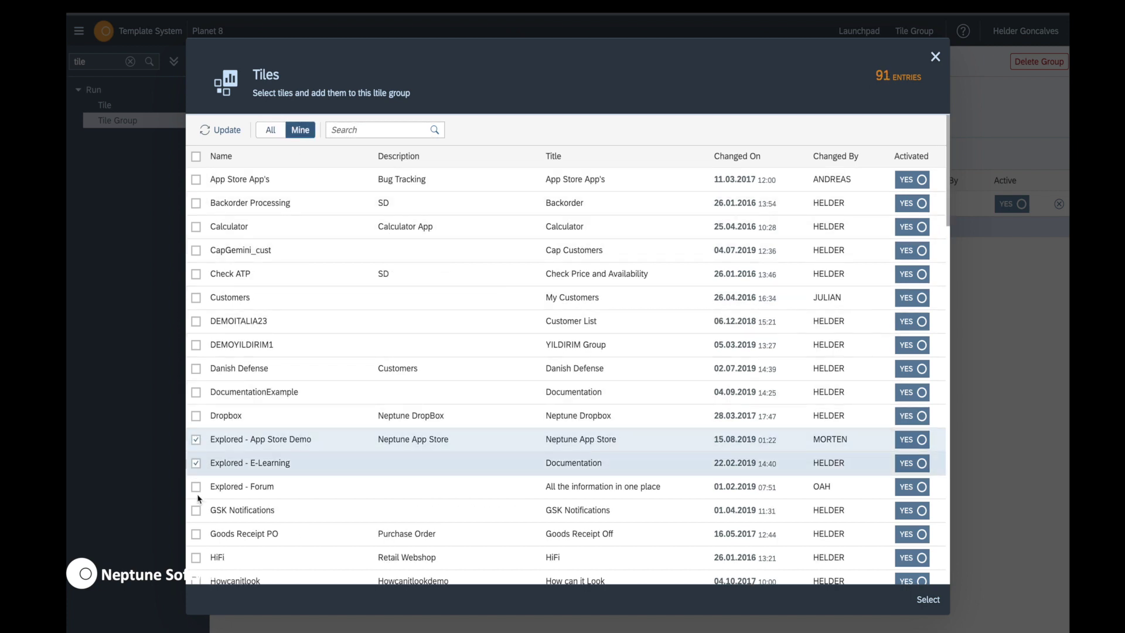
left_click(196, 486)
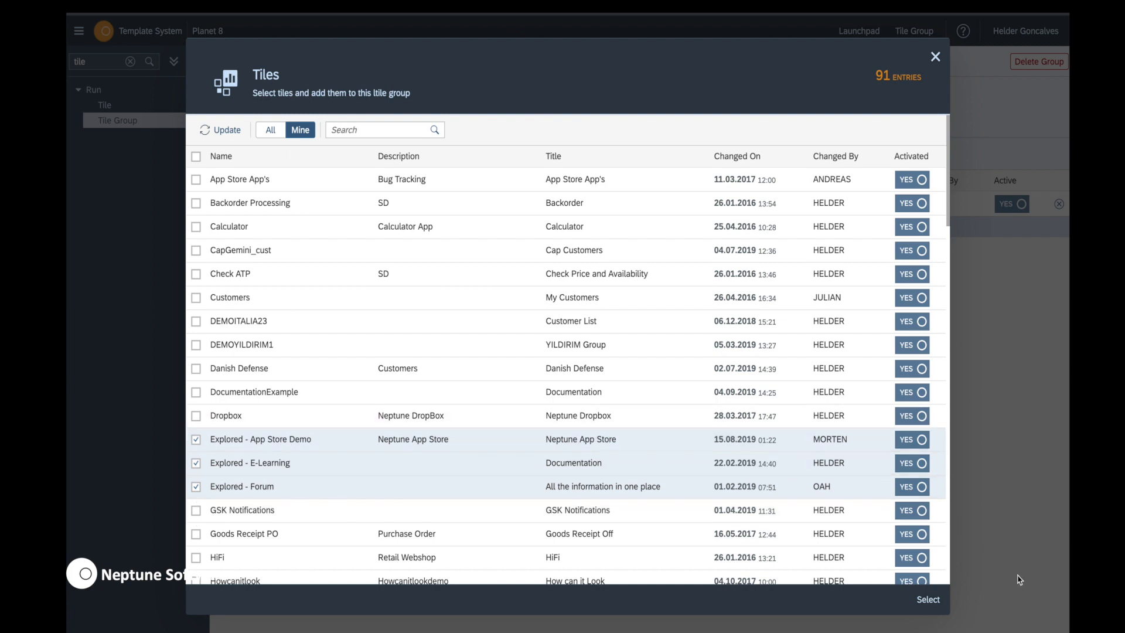
left_click(928, 599)
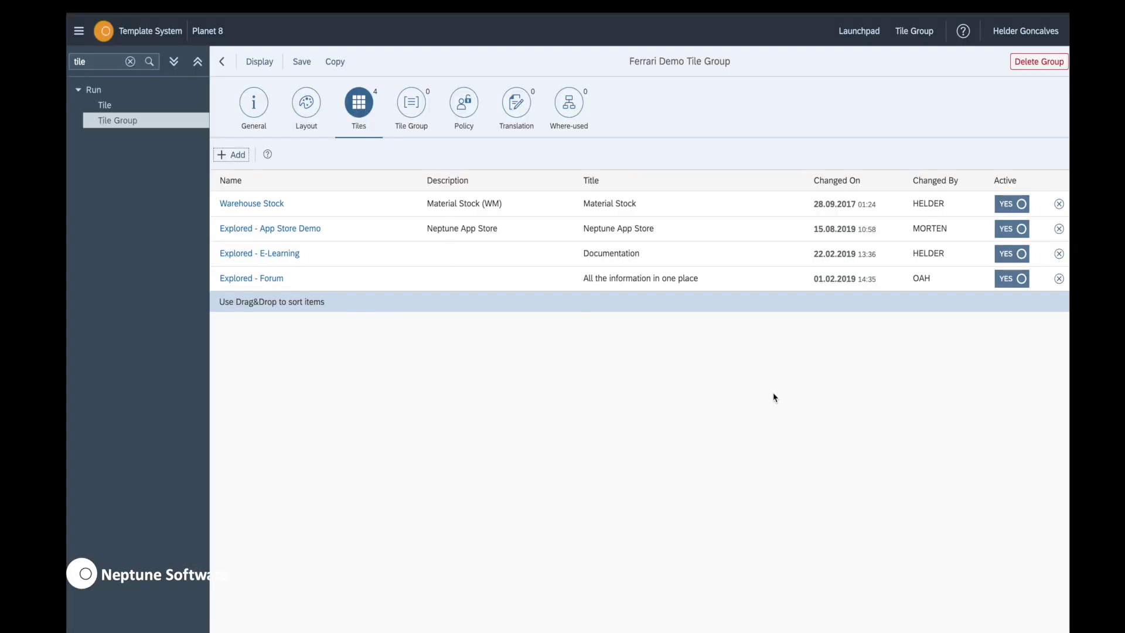
left_click(302, 62)
- Add the Ferrari Demo Tile Group to the Ferrari_demo launchpad, place it first in the list and save the launchpad
left_click(869, 31)
left_click(232, 155)
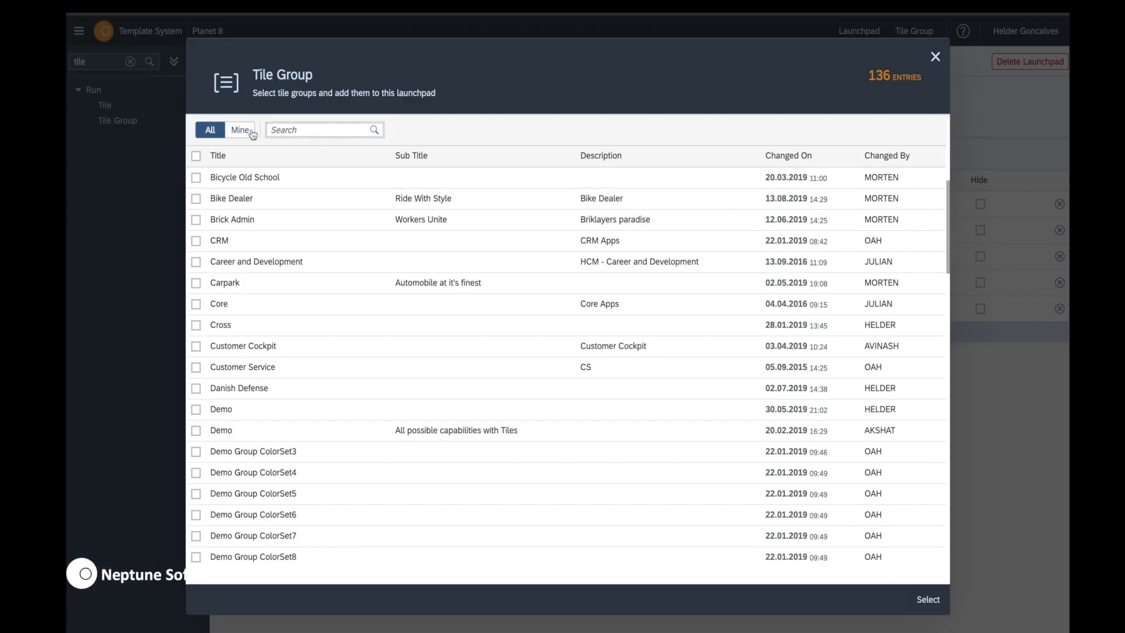
left_click(251, 130)
left_click(342, 131)
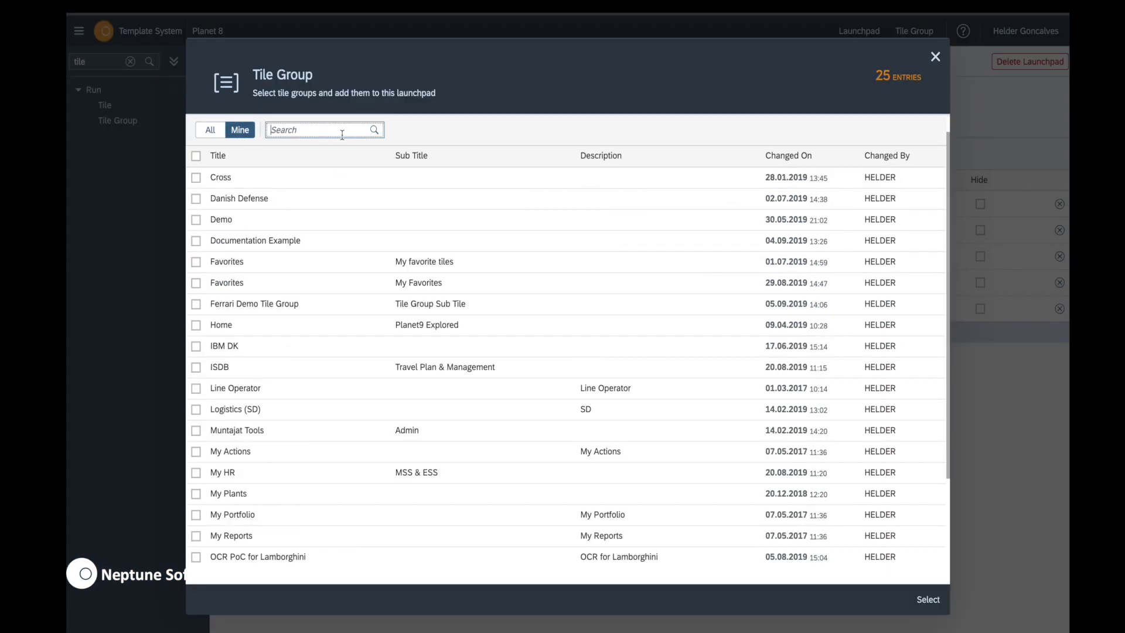
type("ferr")
left_click(316, 178)
left_click(928, 599)
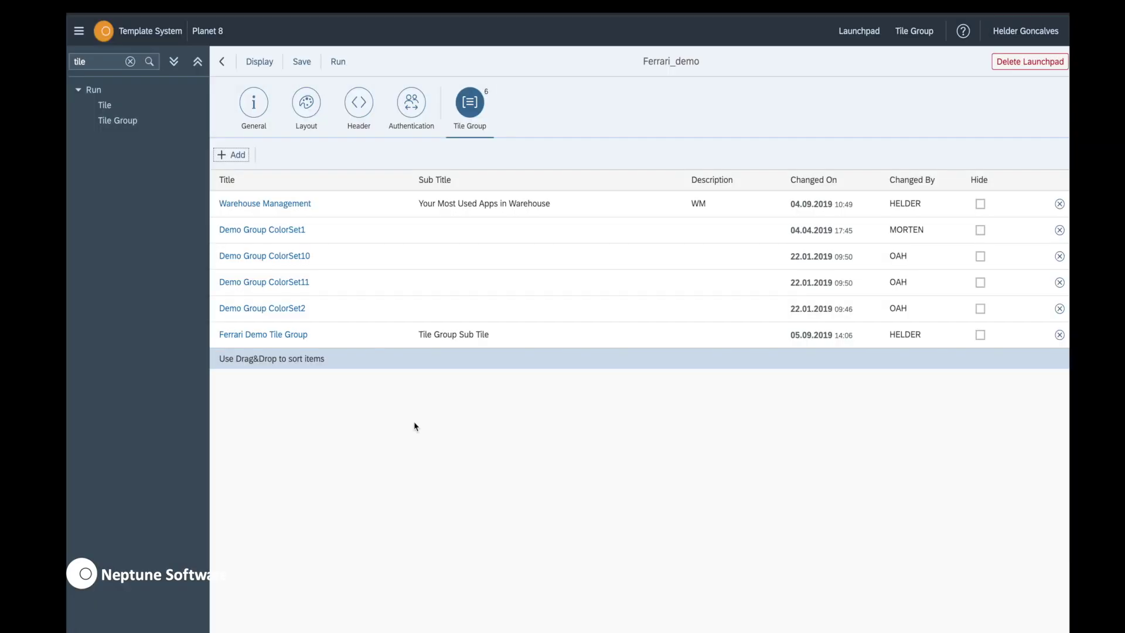
left_click_drag(308, 339, 350, 199)
left_click(301, 62)
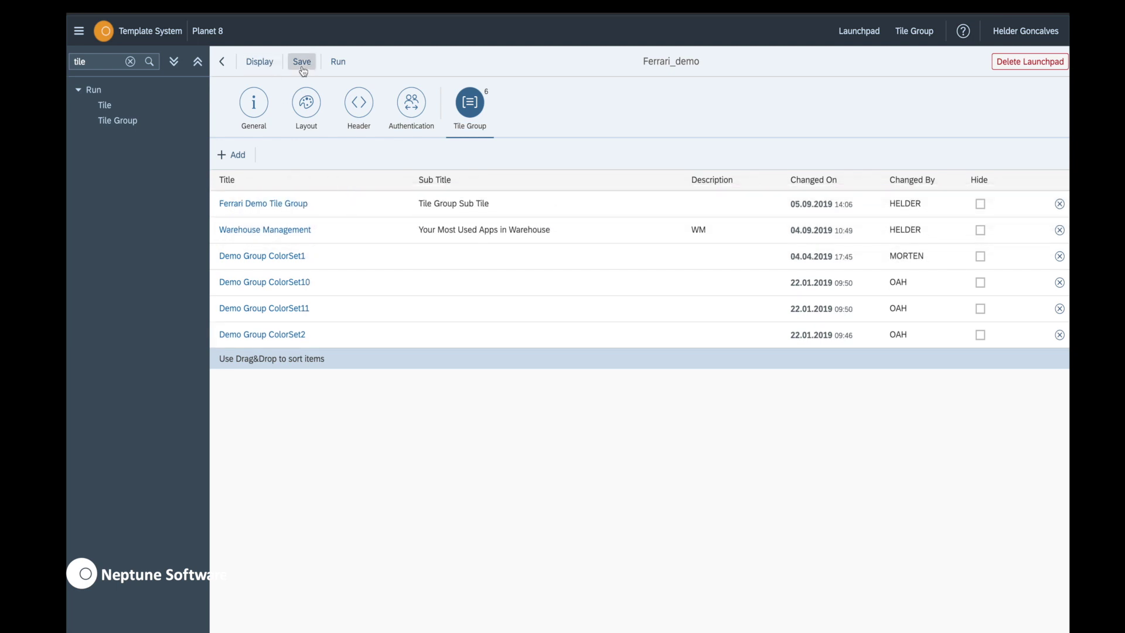
- Run the launchpad and view its Warehouse Management and Ferrari Demo Tile Group sections
left_click(343, 62)
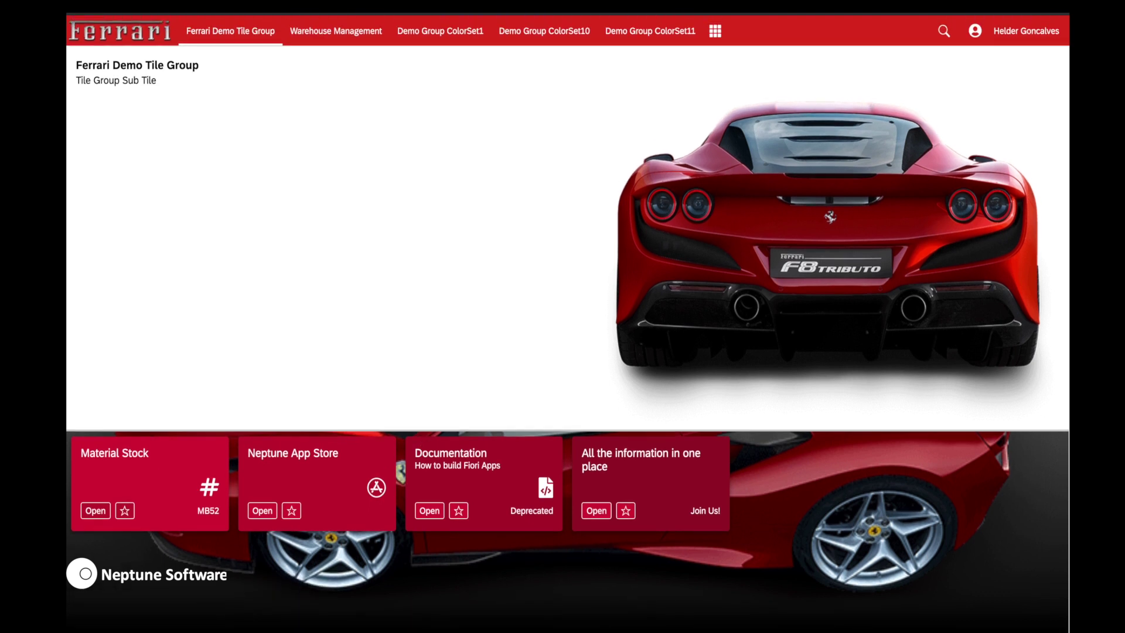
left_click(352, 36)
left_click(257, 39)
mouse_move(294, 623)
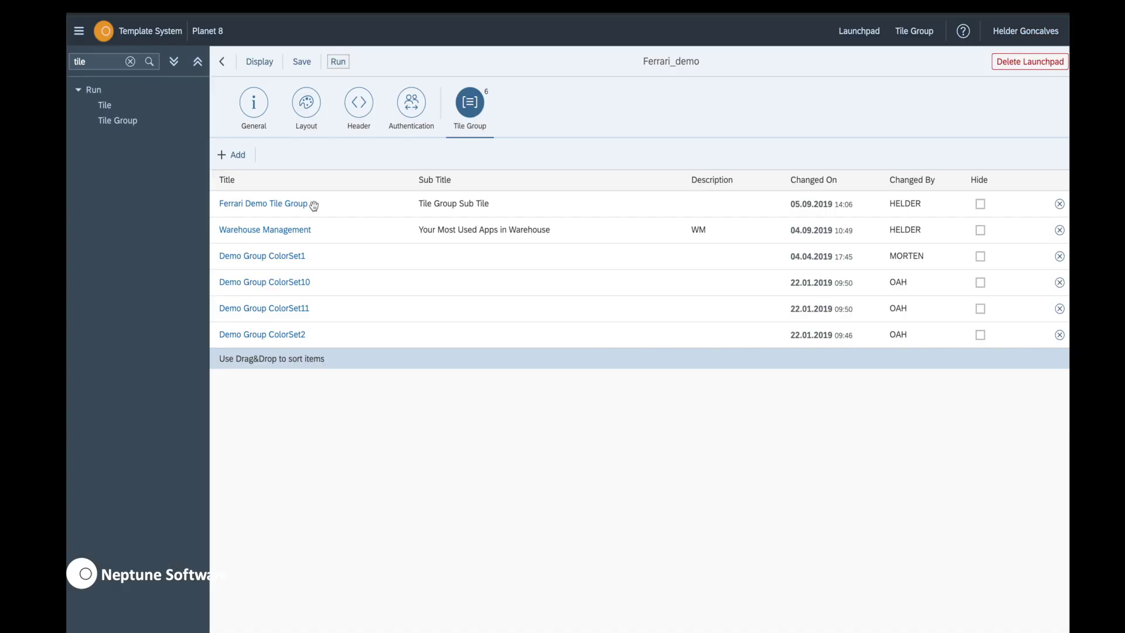
- Set the Ferrari Demo Tile Group's header background color to transparent, save it and reload the running launchpad
left_click(306, 205)
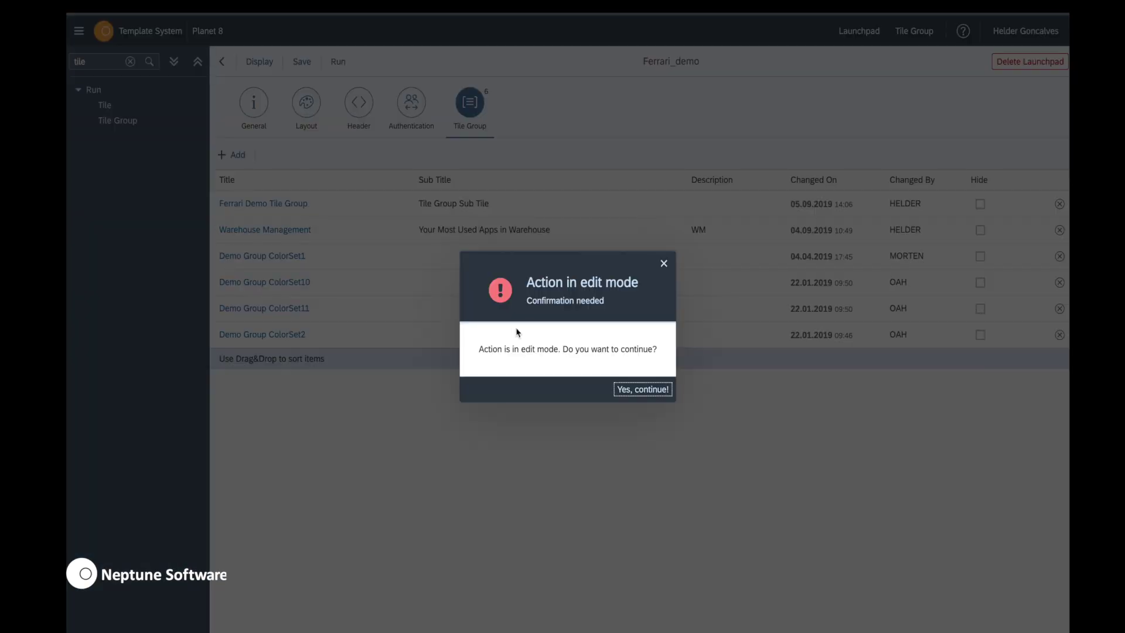
left_click(652, 394)
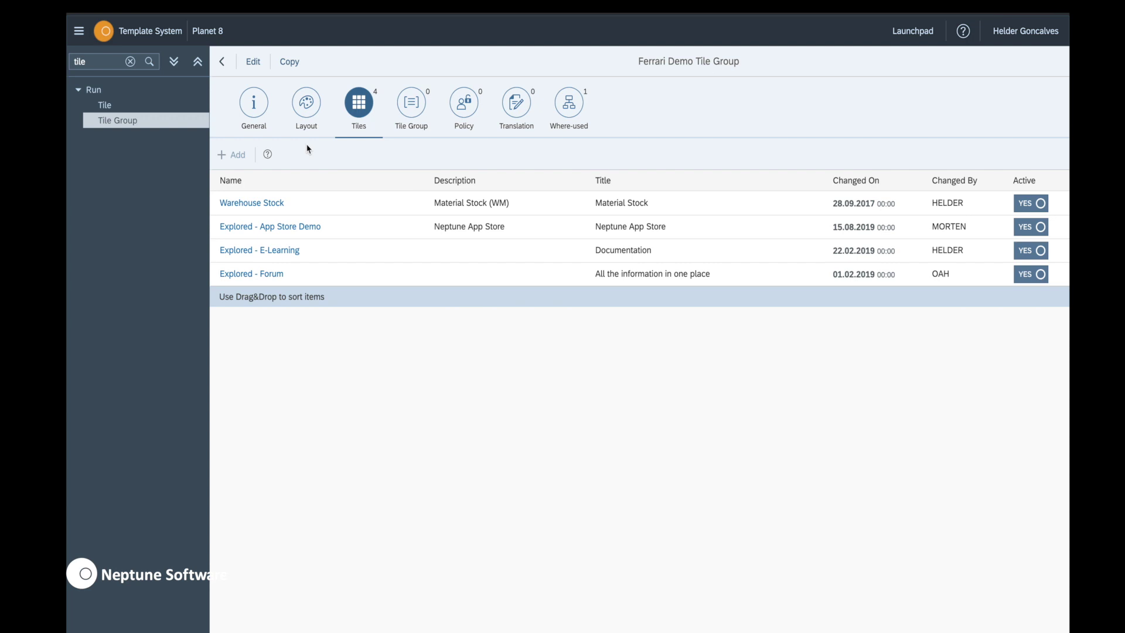
left_click(304, 111)
left_click(252, 61)
scroll(623, 428, "down", 7)
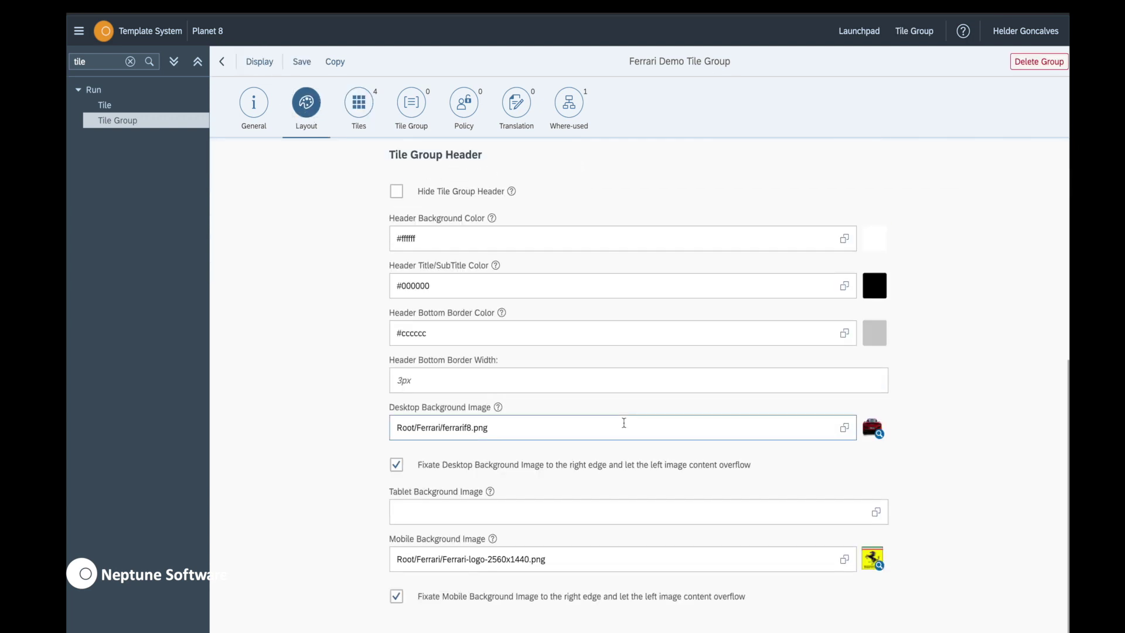
triple_click(434, 240)
key("BackSpace")
left_click(845, 239)
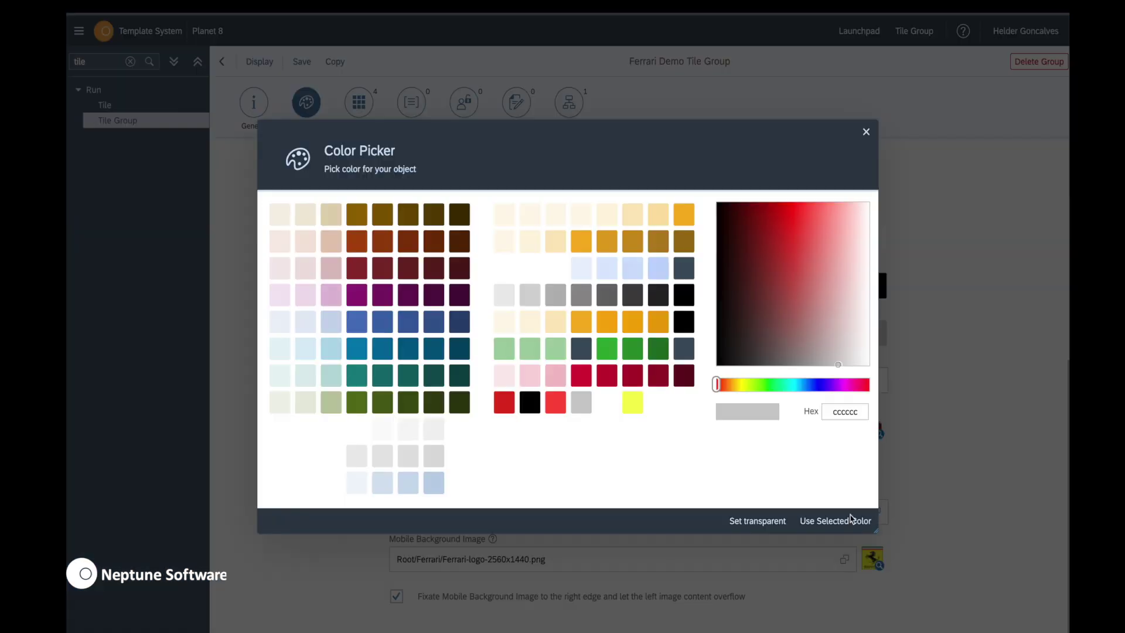
left_click(757, 522)
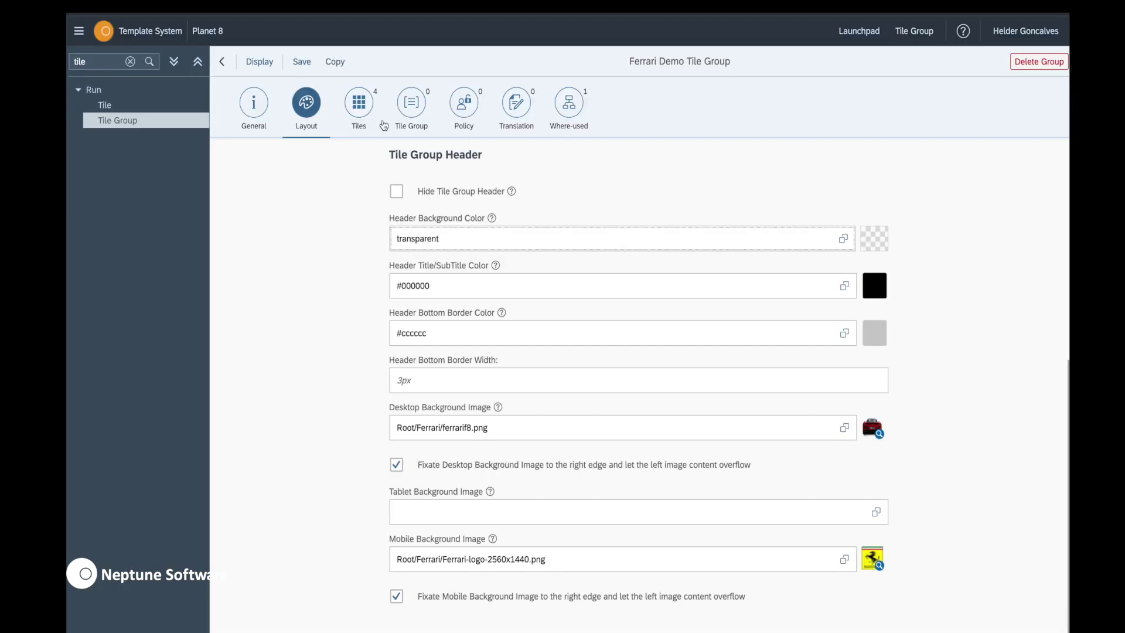
left_click(302, 62)
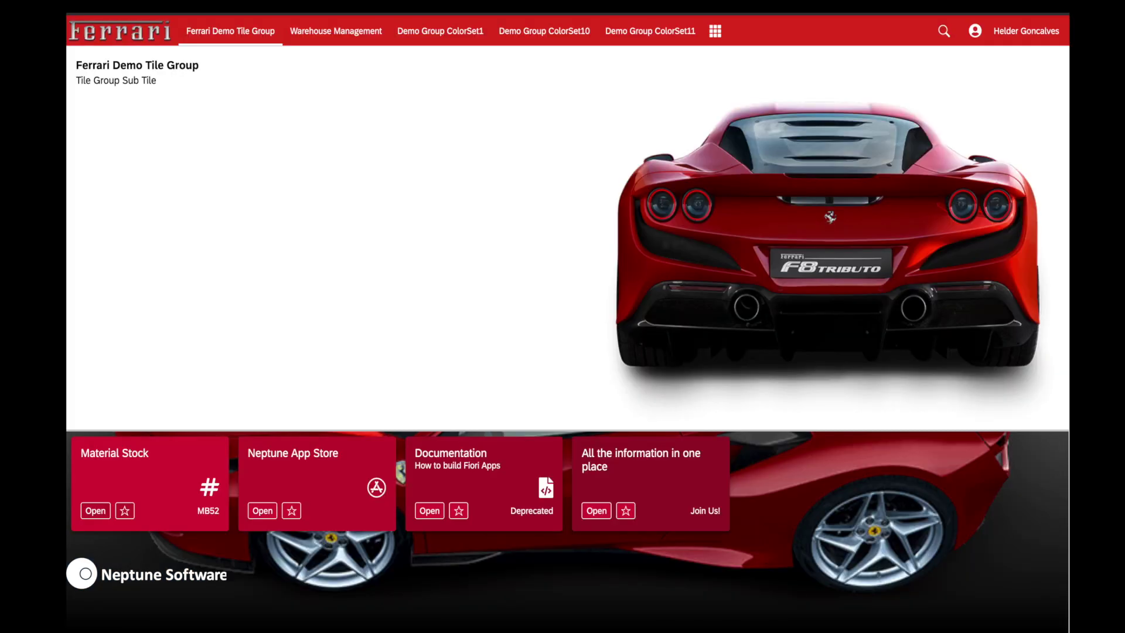
key("F5")
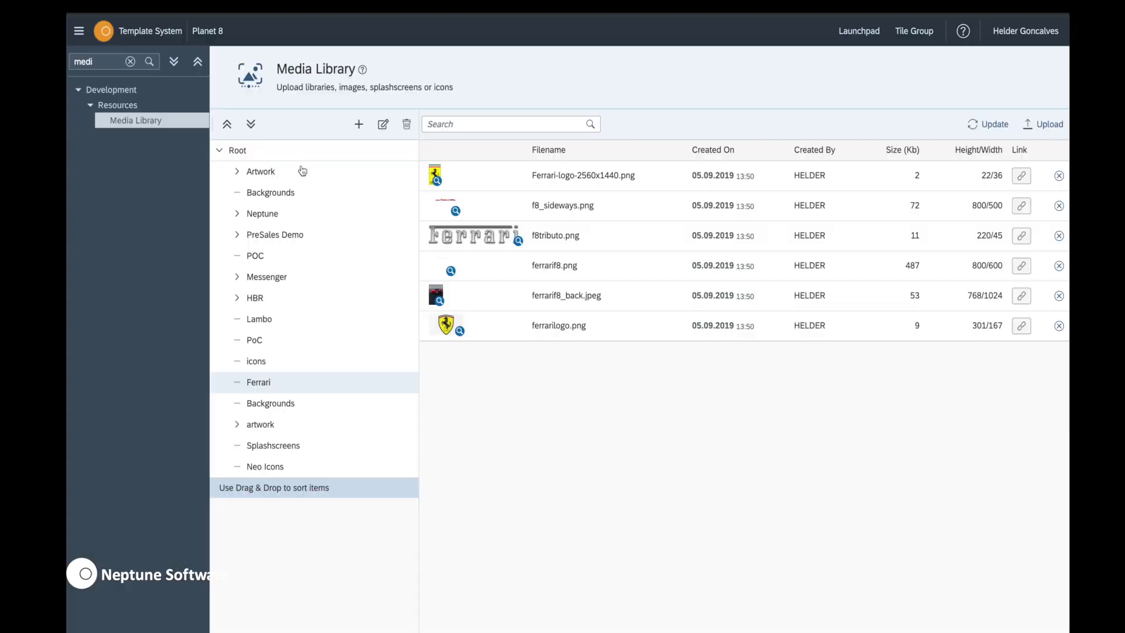
- Upload ferrarif8_small.png to the Ferrari folder of the Media Library
left_click(299, 153)
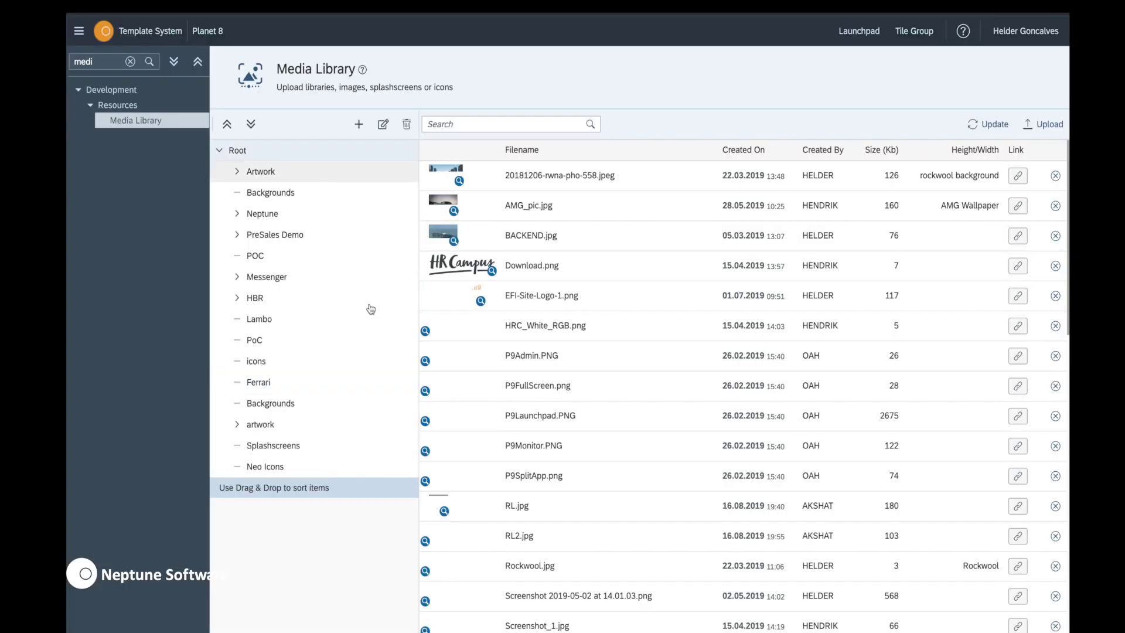
left_click(258, 382)
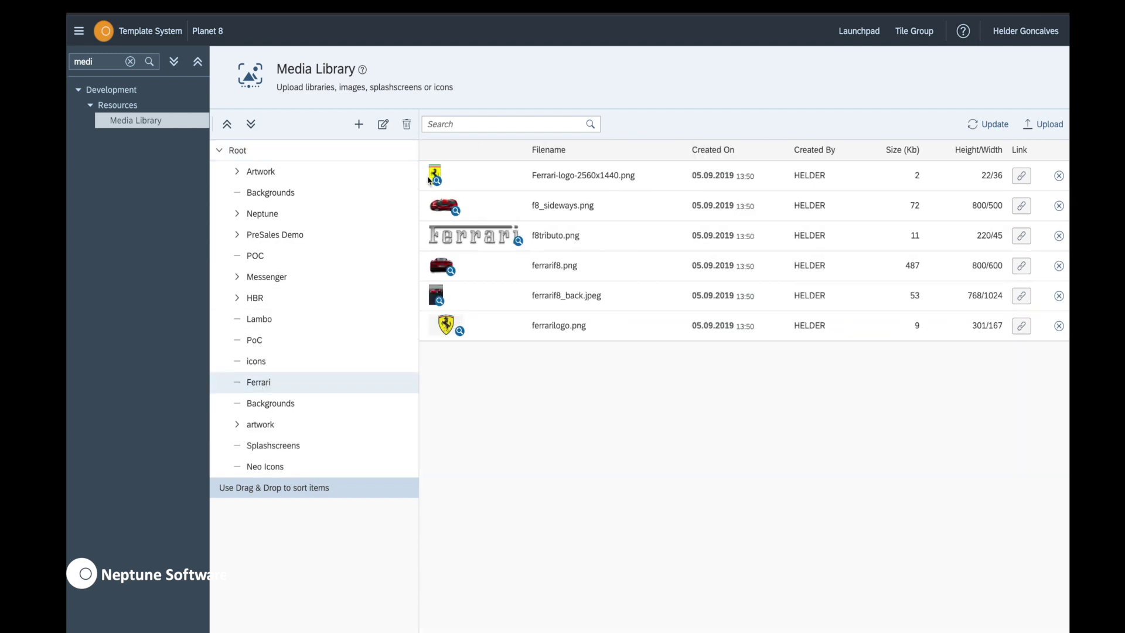
left_click(1044, 124)
left_click(684, 358)
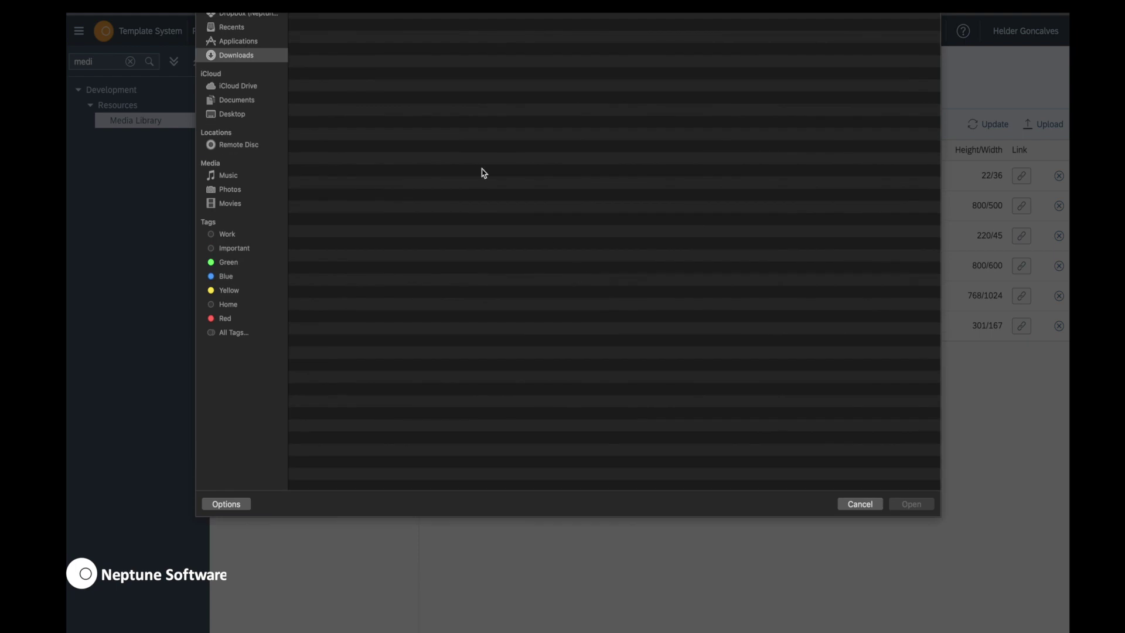
double_click(341, 15)
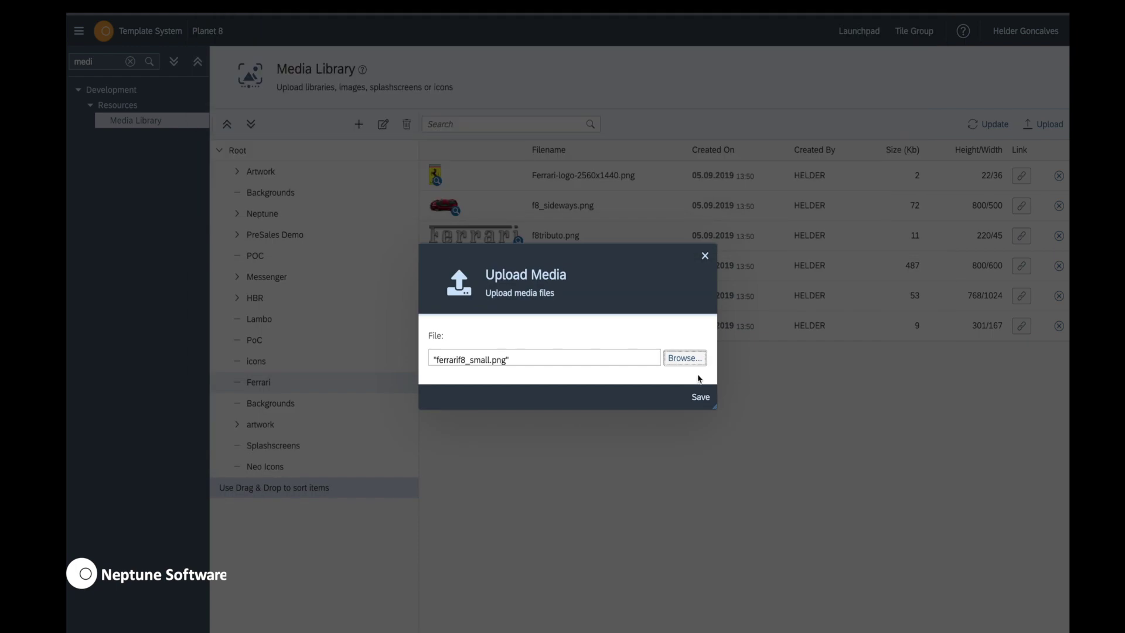
left_click(700, 394)
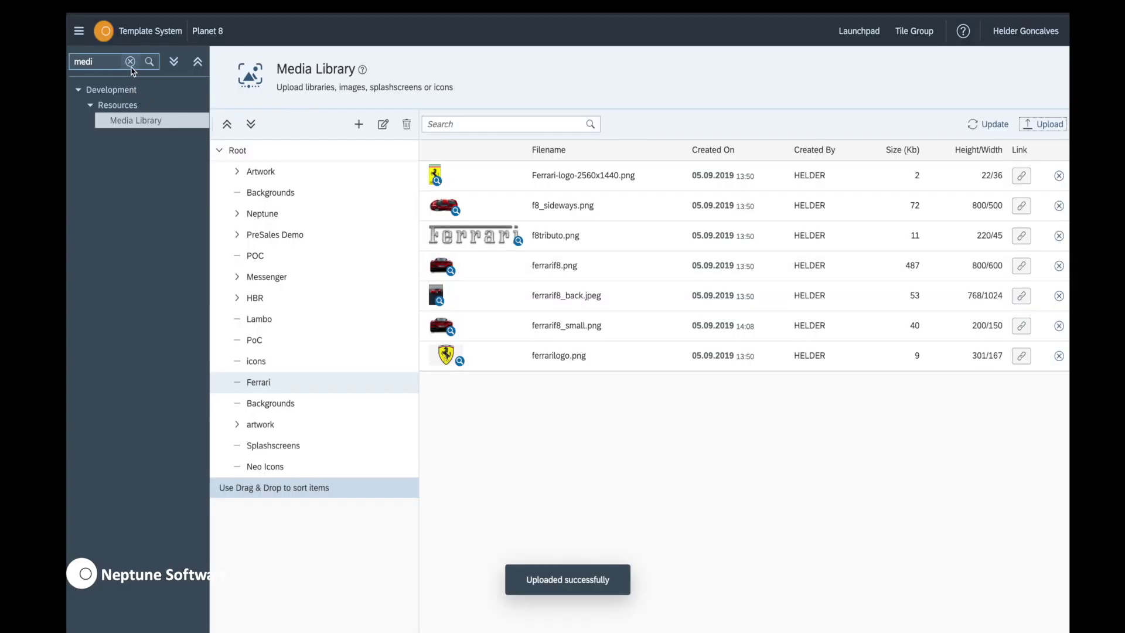
- Return to the Ferrari Demo Tile Group, refresh the image picker and set the header's desktop background image to Root/Ferrari/ferrarif8_small.png
left_click(914, 30)
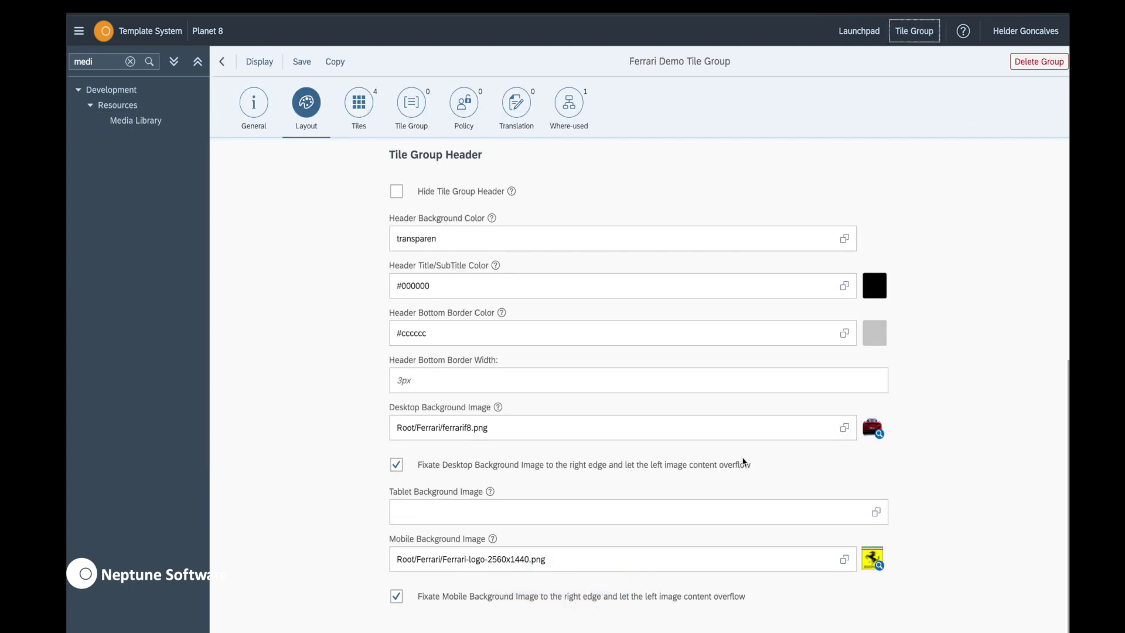
left_click(872, 429)
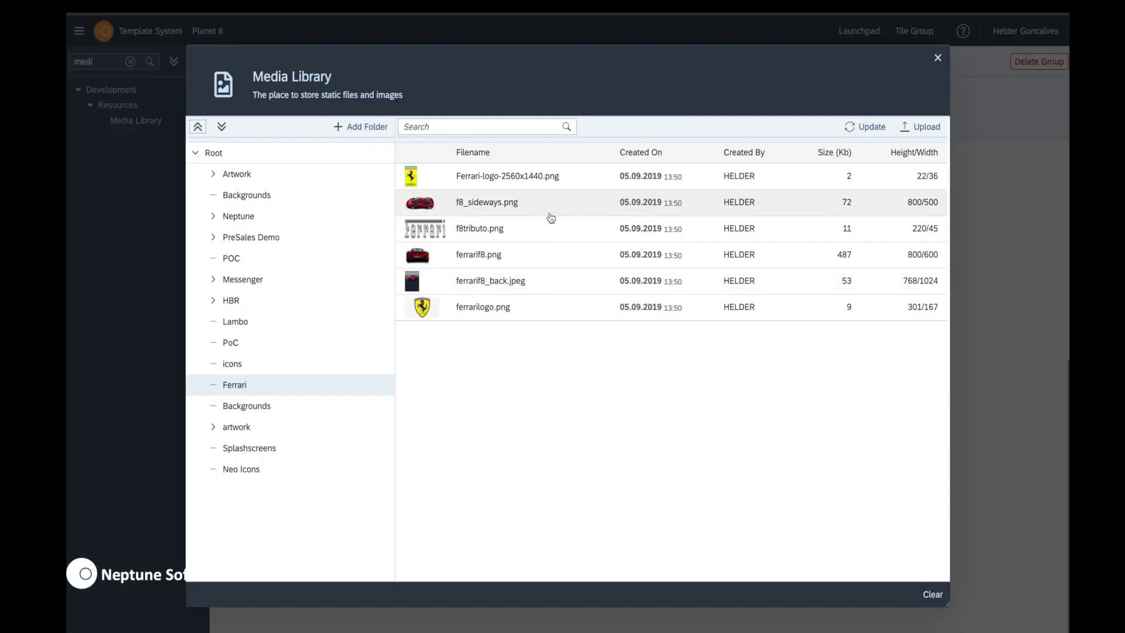
left_click(866, 127)
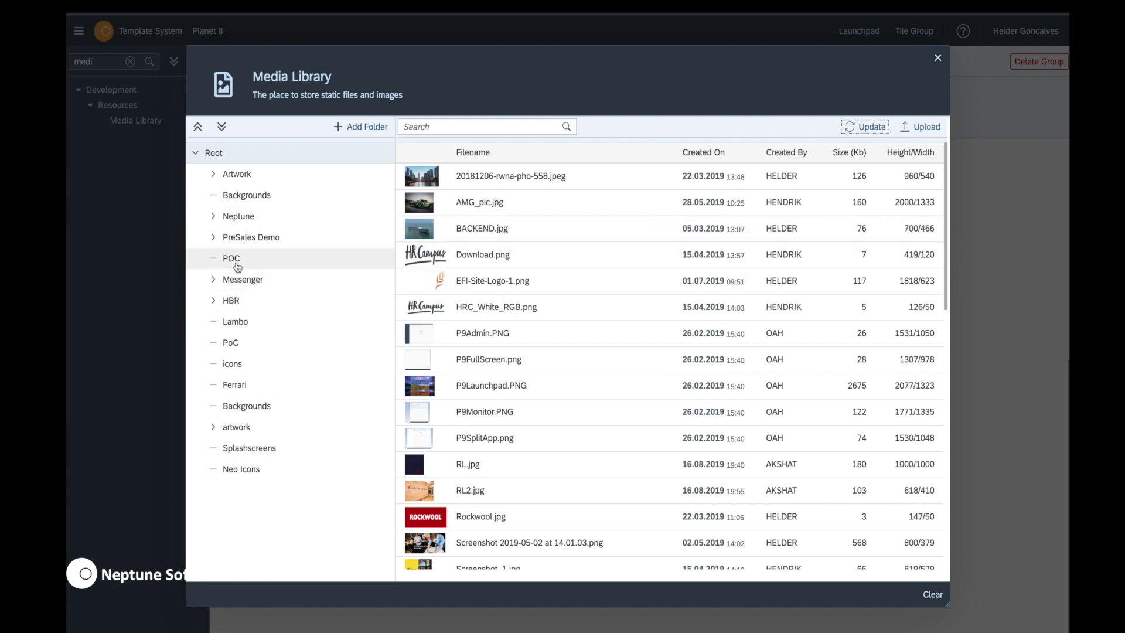
left_click(242, 385)
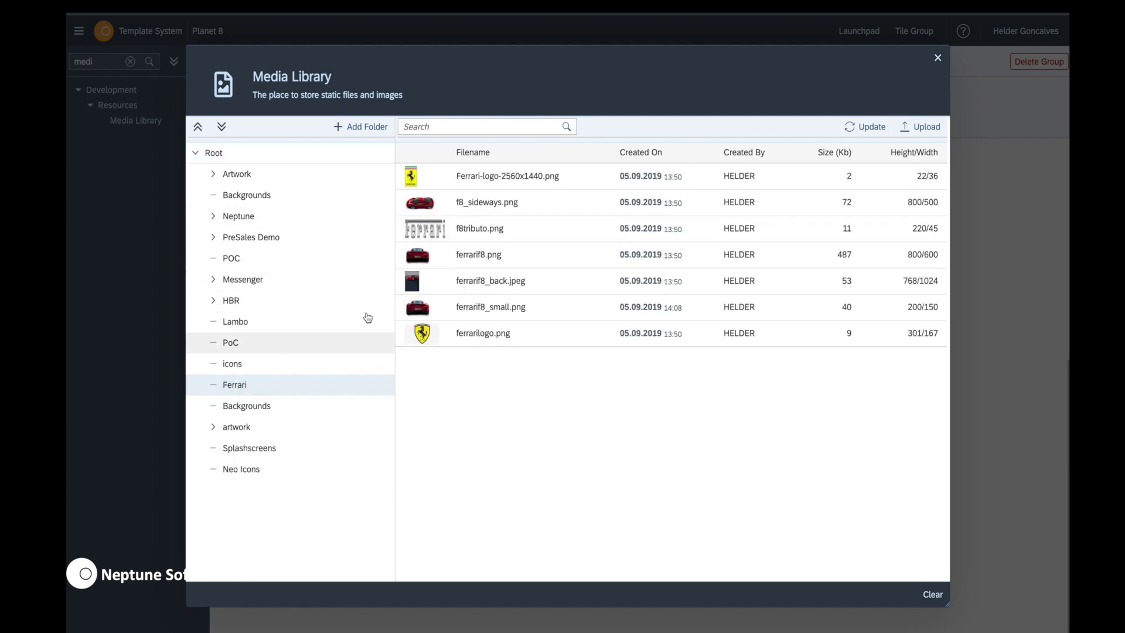
left_click(476, 307)
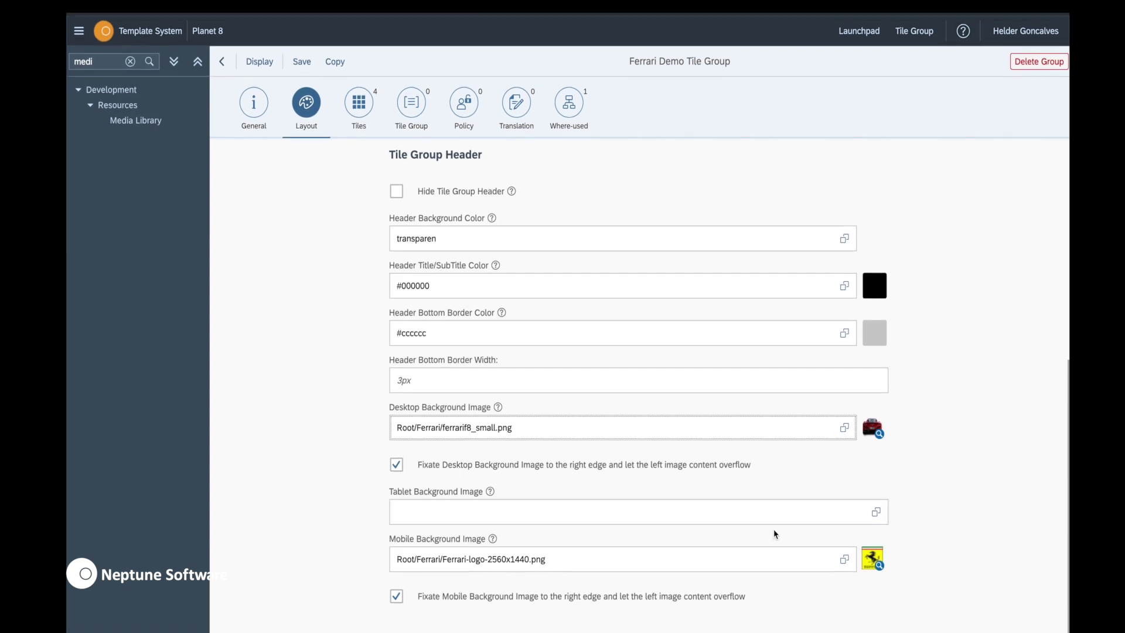
- Set the mobile and tablet background images to ferrarif8_small.png, fixate the tablet image to the right edge, save and reload the running launchpad
left_click(845, 562)
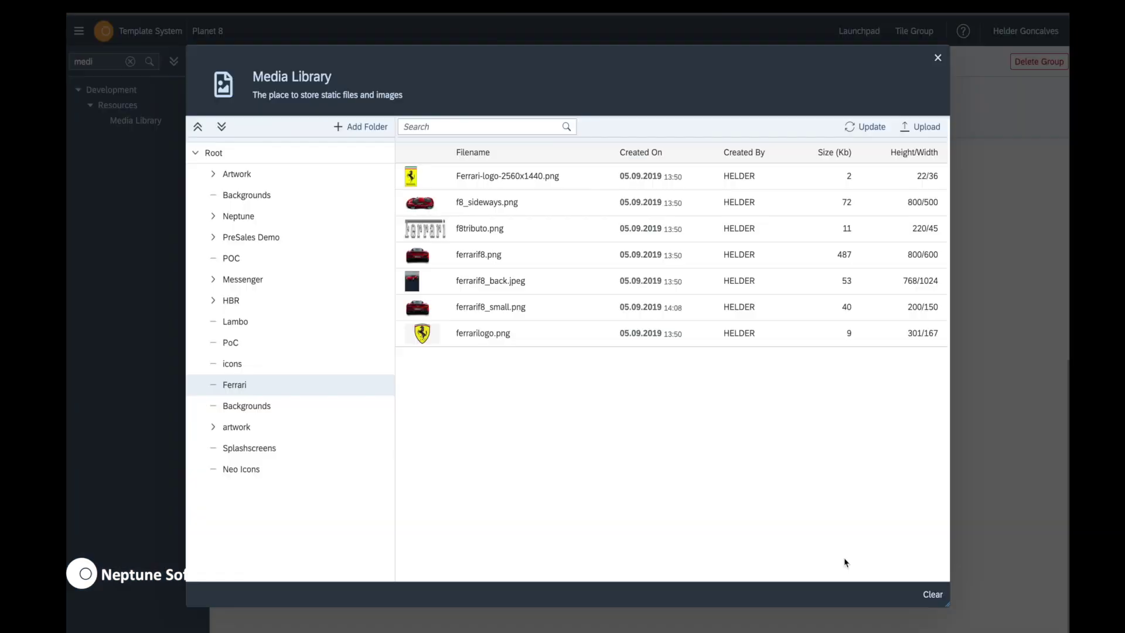
left_click(556, 305)
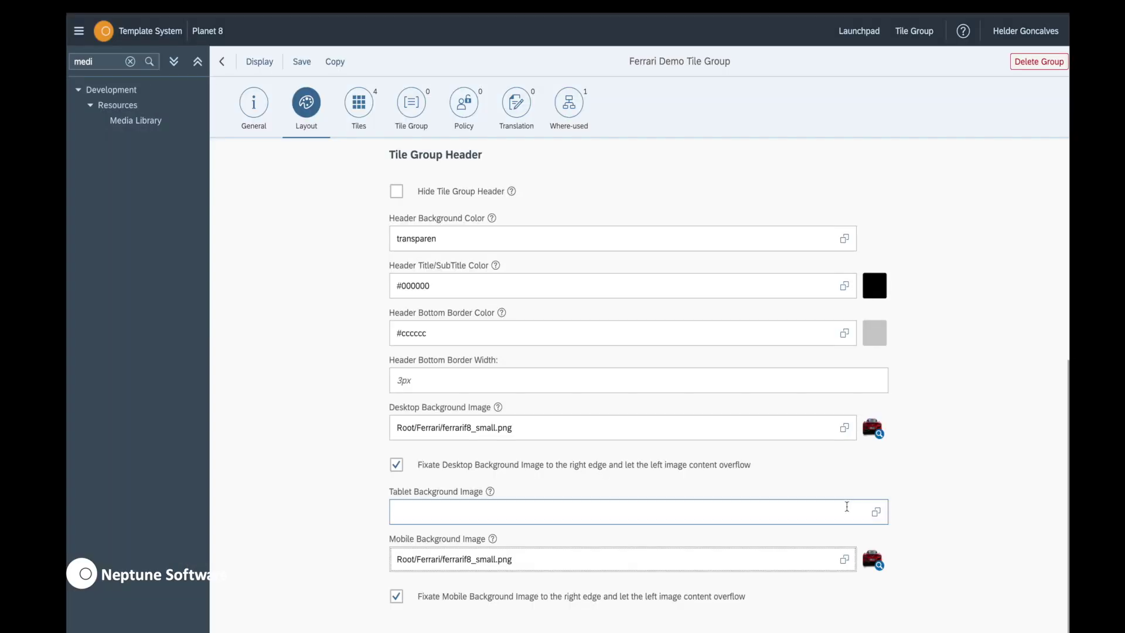
left_click(876, 511)
left_click(431, 305)
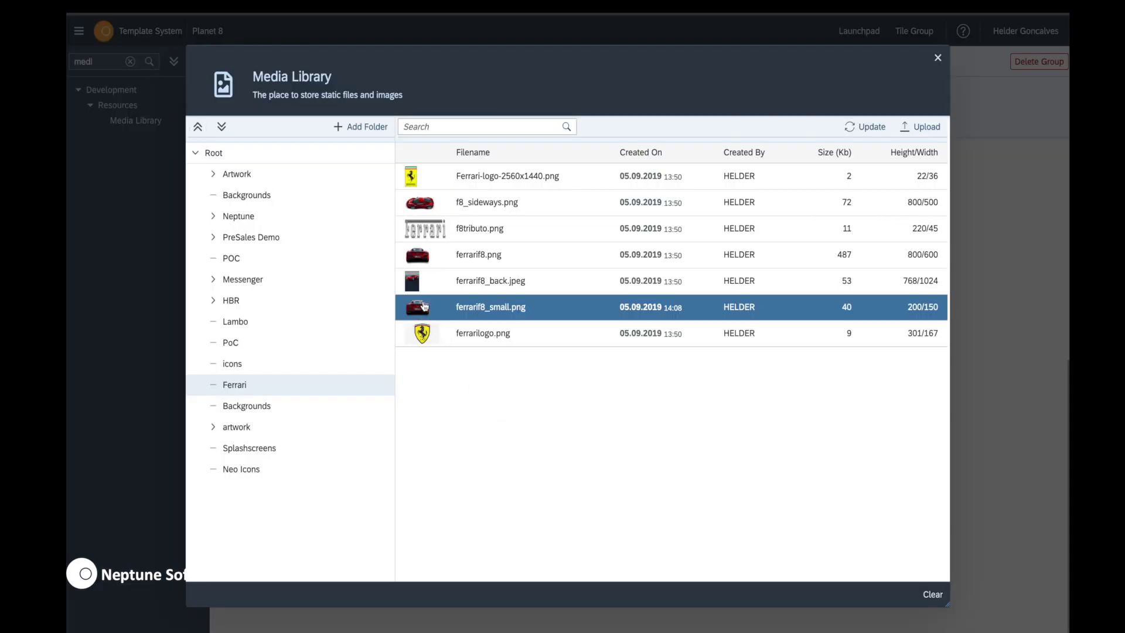
left_click(397, 549)
scroll(598, 590, "down", 1)
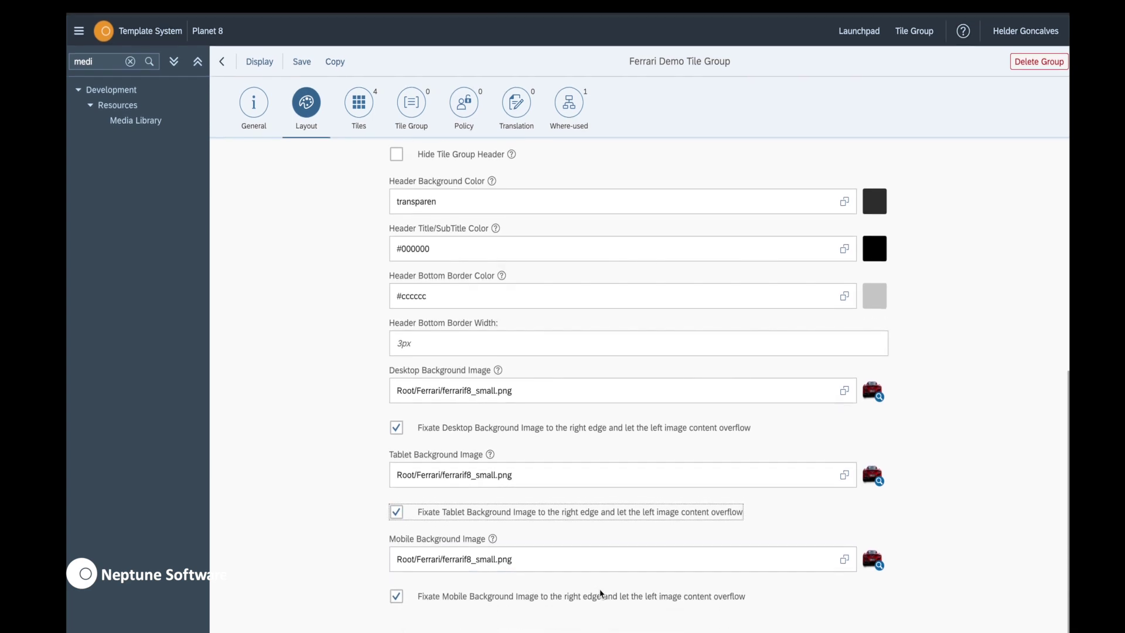
left_click(302, 61)
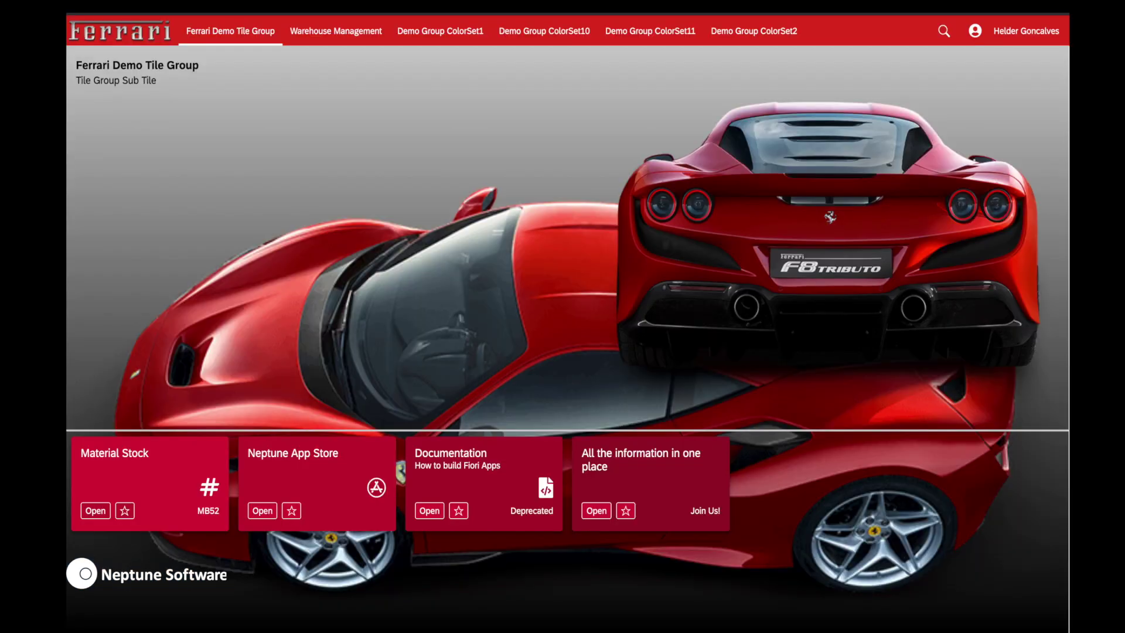
key("F5")
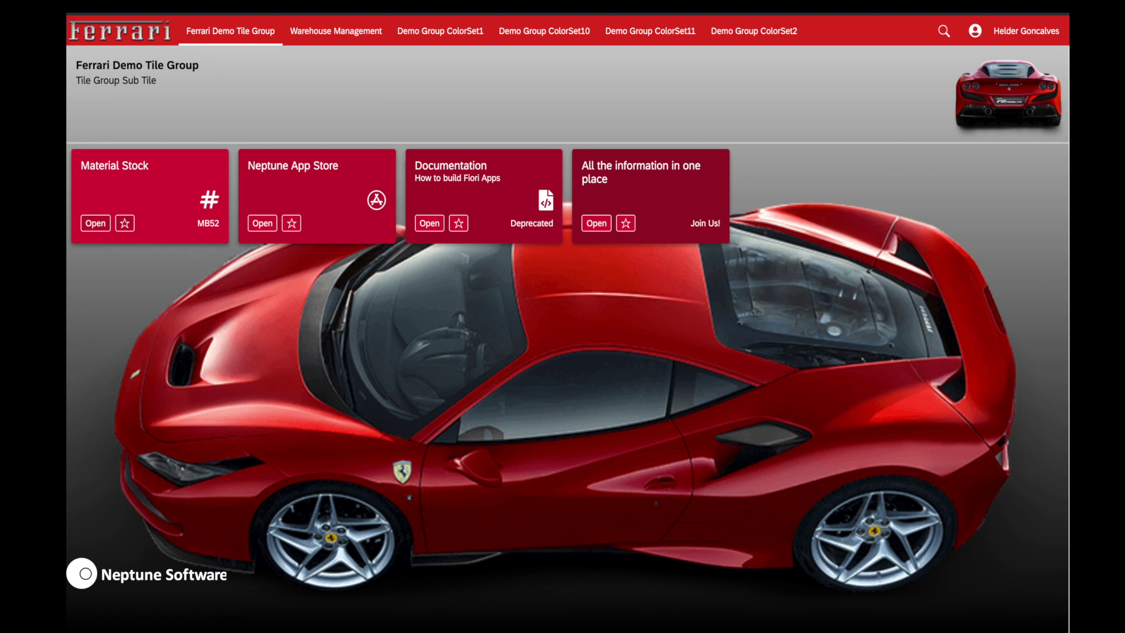
- Set the tile group header's mobile background image to Root/Ferrari/f8tributo.png, save it and reload the running launchpad to view it at mobile size
key("alt+Tab")
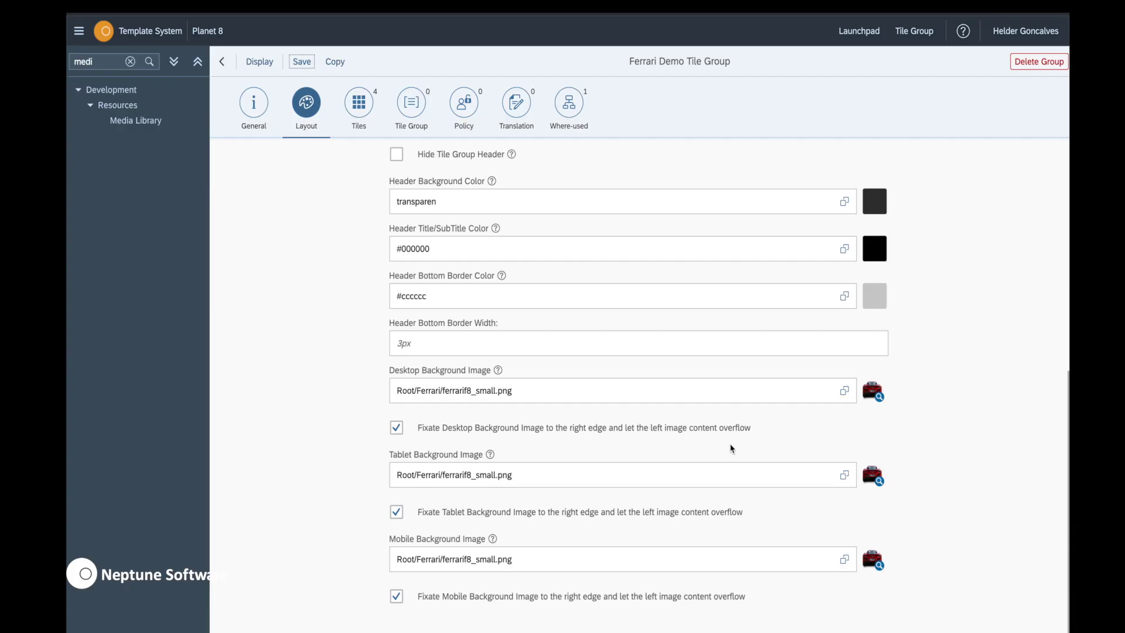
left_click(844, 559)
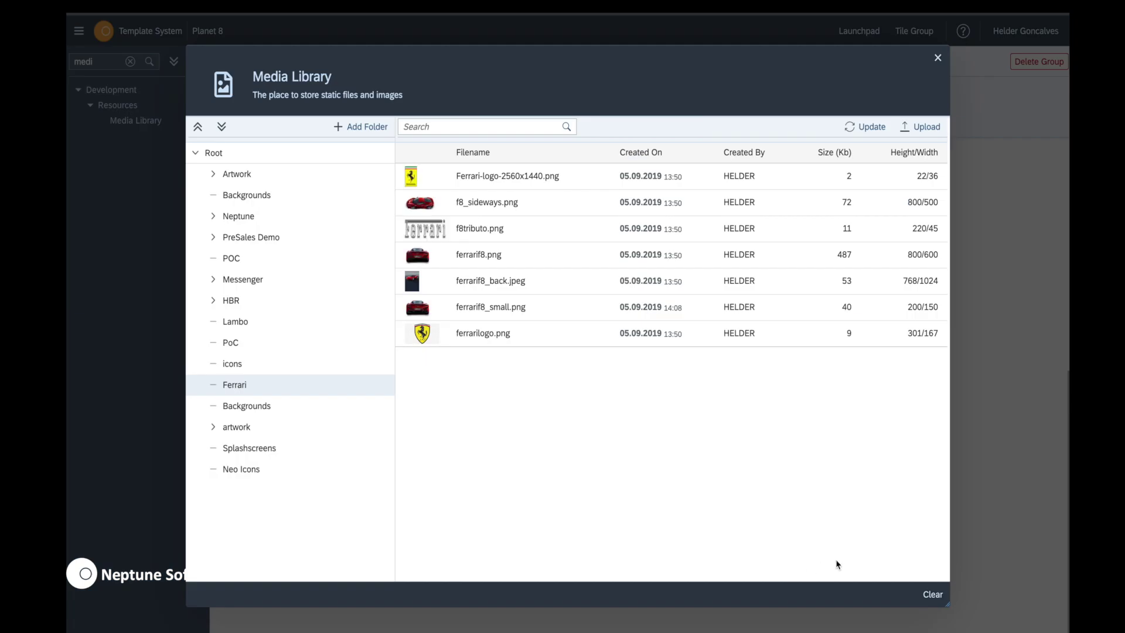
left_click(433, 235)
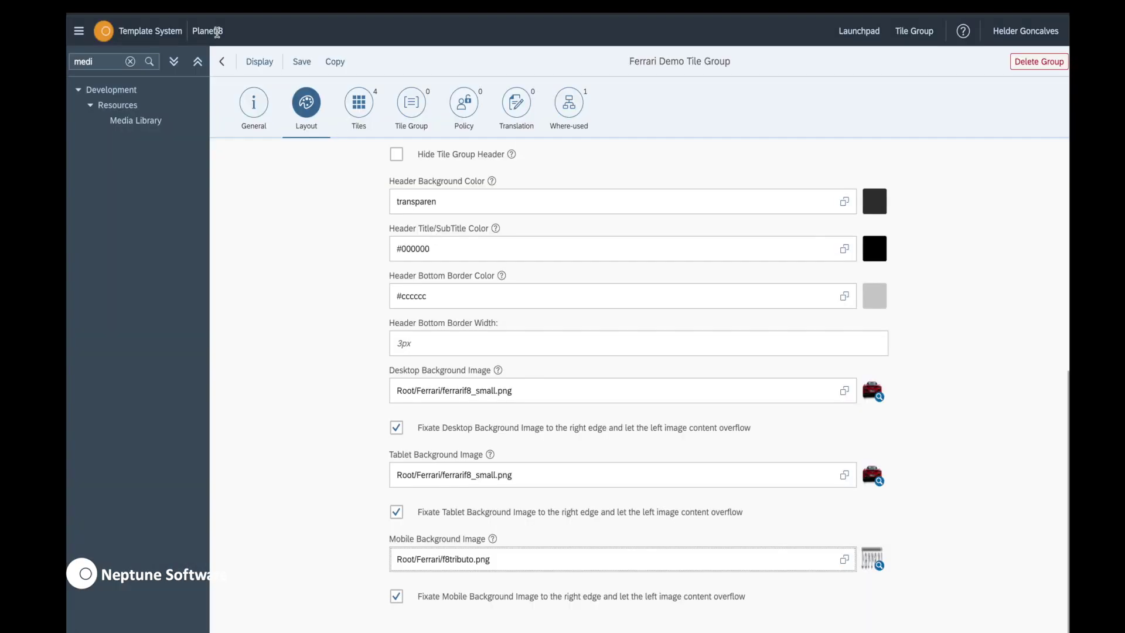
left_click(303, 62)
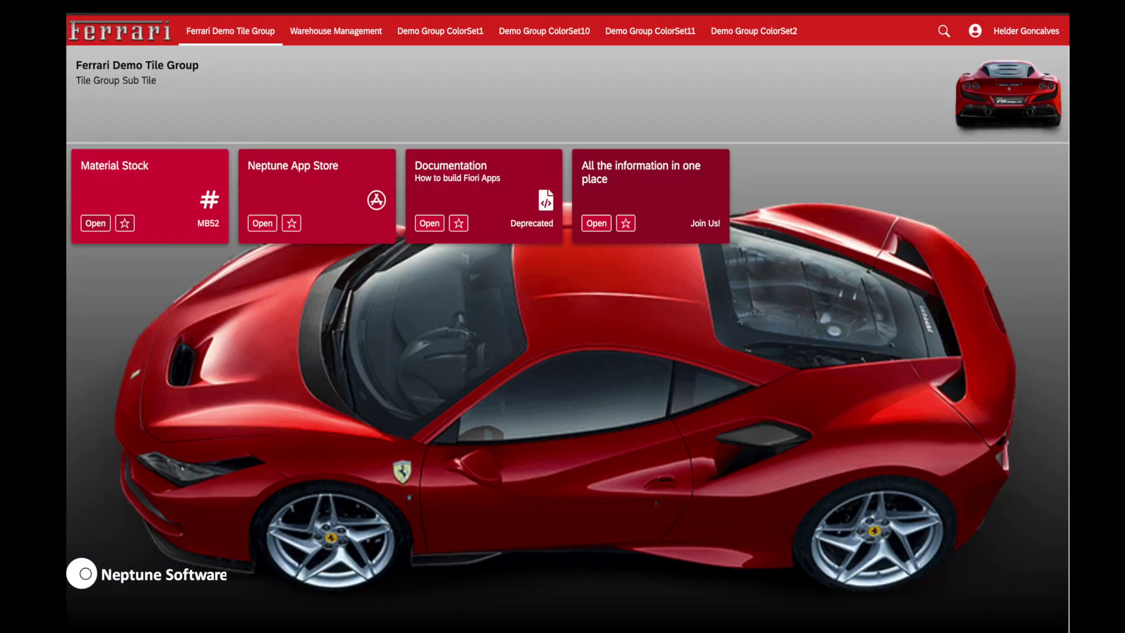
key("F5")
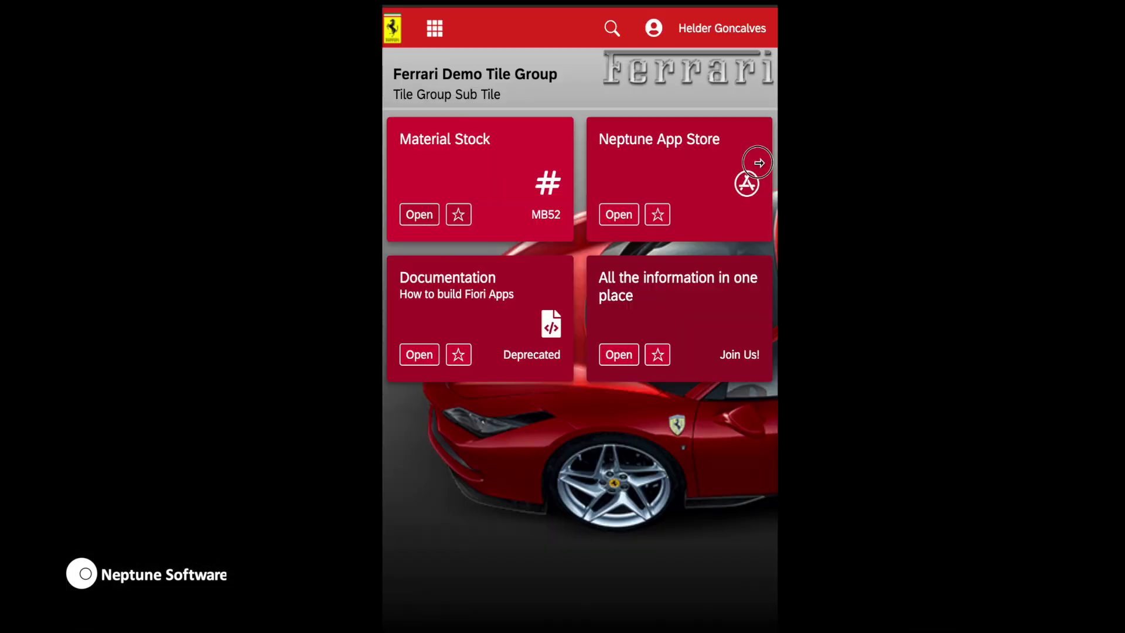
left_click(706, 28)
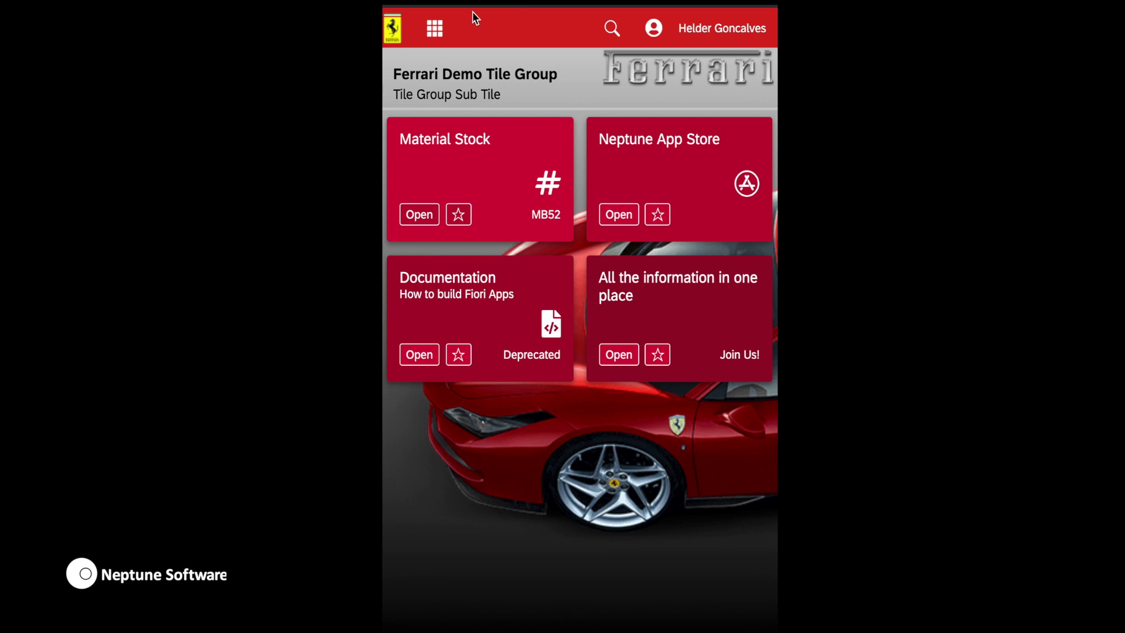